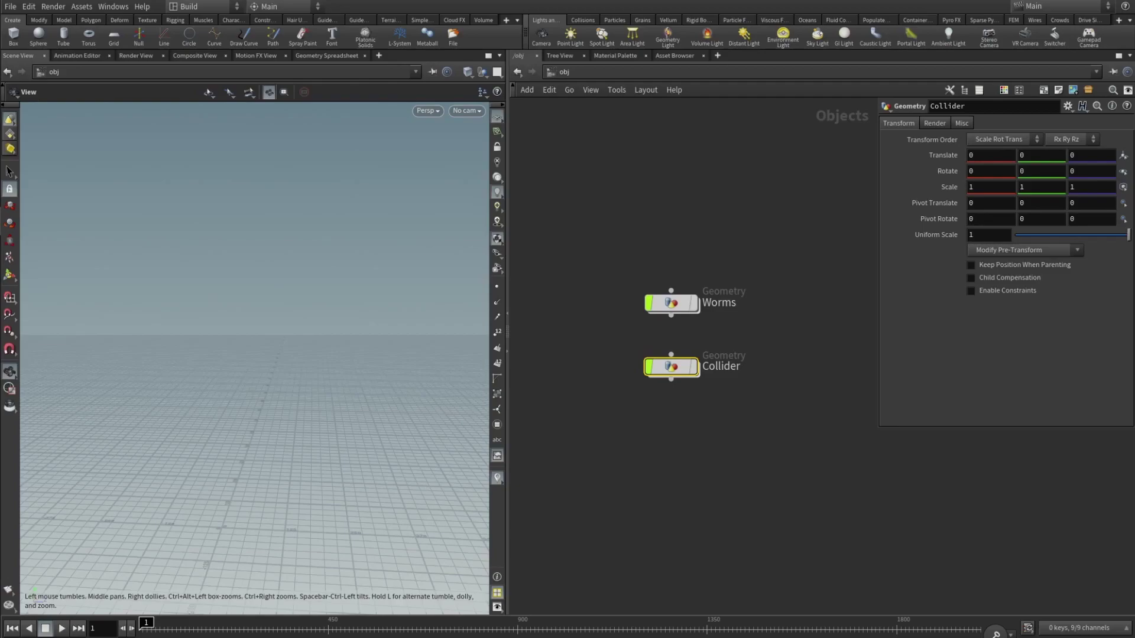
- Display the Collider head, dive into its network, and orbit to view the head from several sides
{"action": "left_click", "coordinate": [687, 370]}
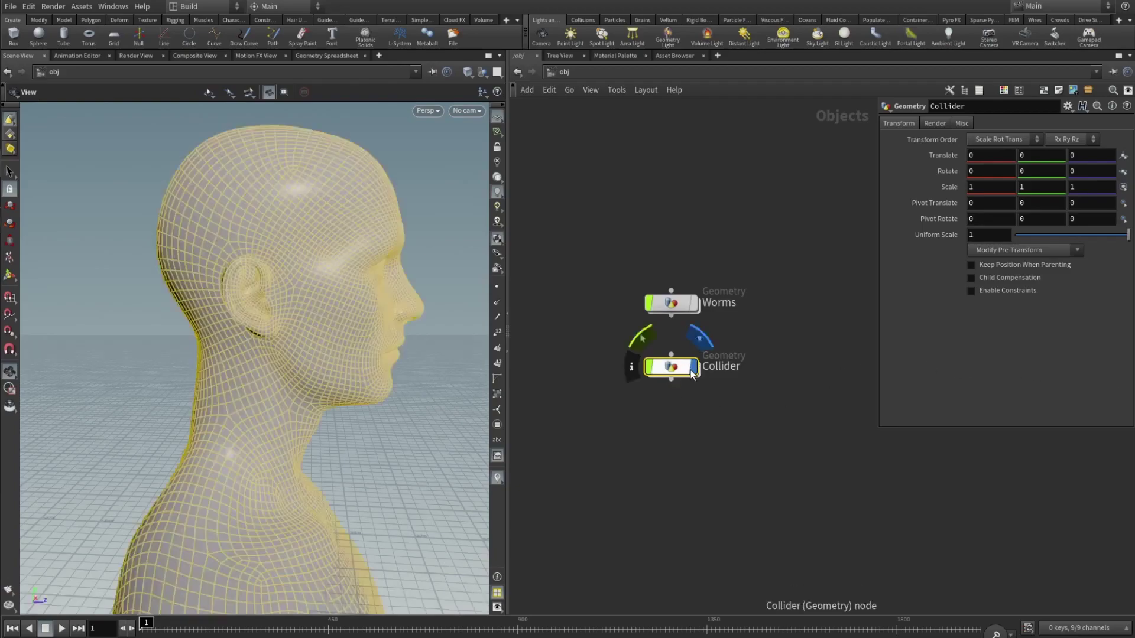
{"action": "double_click", "coordinate": [674, 369]}
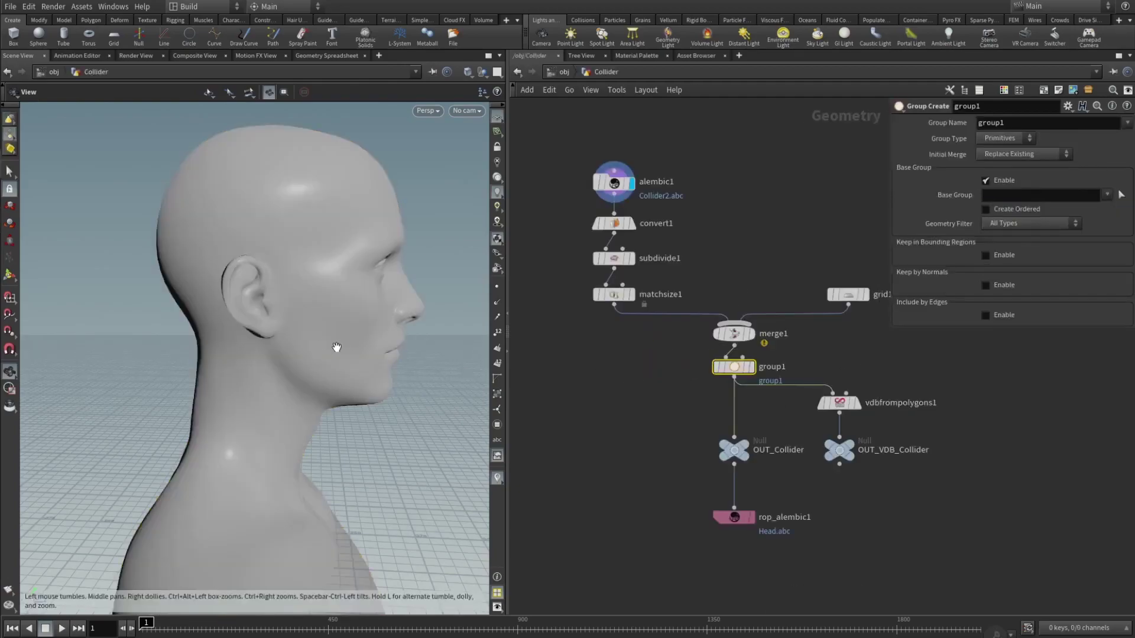
{"action": "left_click_drag", "start_coordinate": [381, 338], "coordinate": [261, 284]}
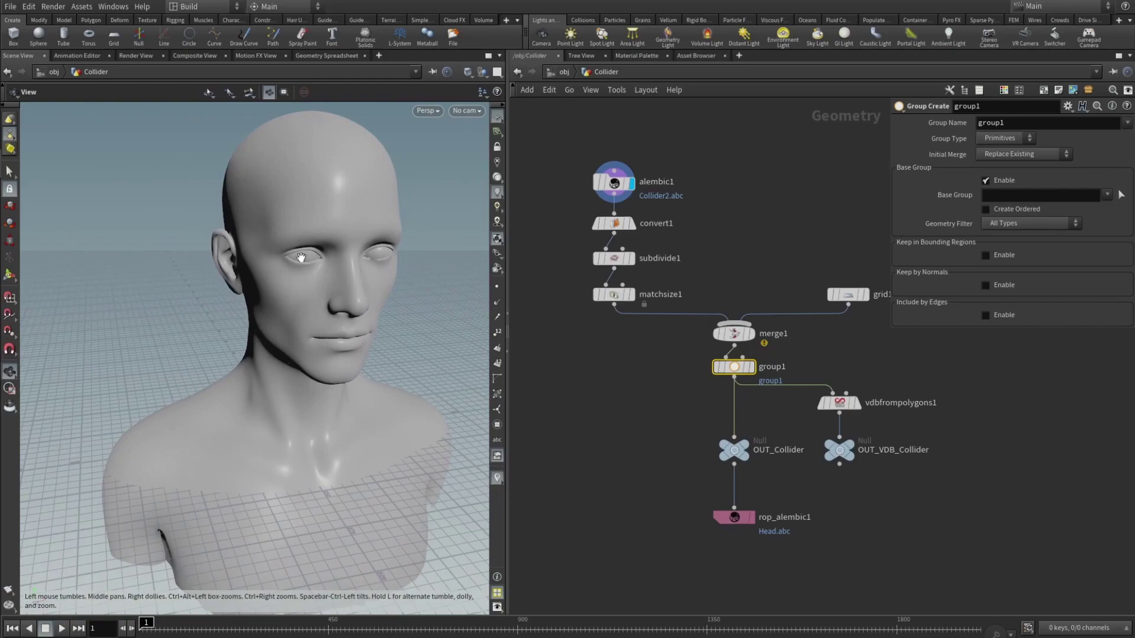
{"action": "mouse_move", "coordinate": [317, 371]}
{"action": "left_mouse_down"}
{"action": "mouse_move", "coordinate": [385, 324]}
{"action": "mouse_move", "coordinate": [302, 328]}
{"action": "mouse_move", "coordinate": [370, 314]}
{"action": "mouse_move", "coordinate": [378, 272]}
{"action": "mouse_move", "coordinate": [299, 314]}
{"action": "mouse_move", "coordinate": [301, 385]}
{"action": "left_mouse_up"}
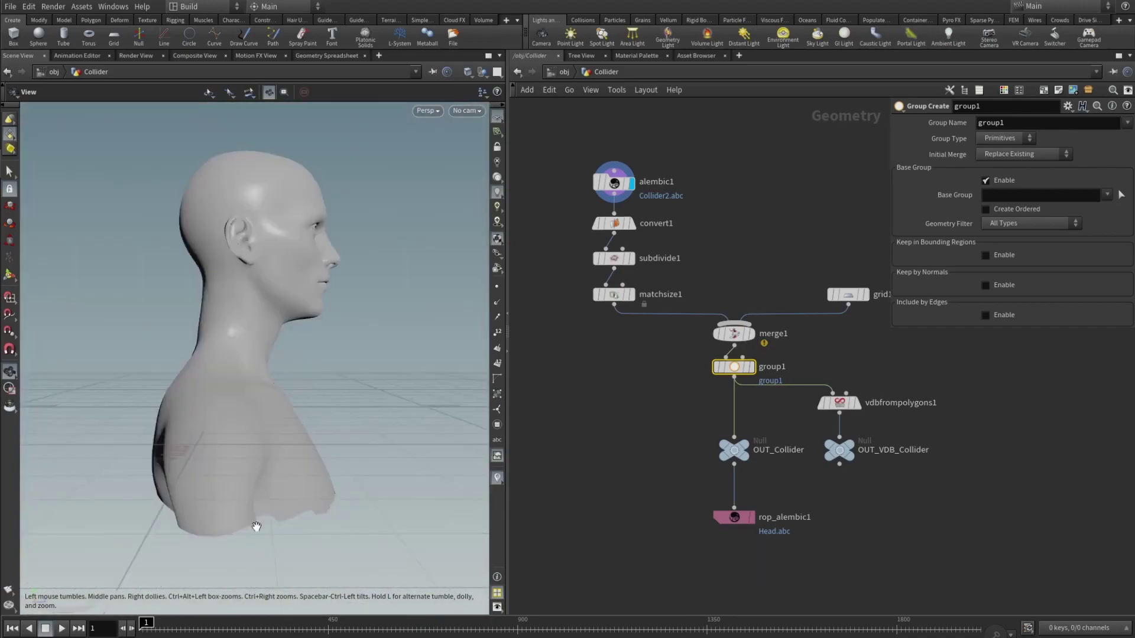
{"action": "left_click_drag", "start_coordinate": [261, 534], "coordinate": [144, 372]}
{"action": "left_click_drag", "start_coordinate": [403, 384], "coordinate": [267, 349]}
- Inspect the alembic1 import and the convert1 head, orbiting around the converted head
{"action": "left_click", "coordinate": [612, 184]}
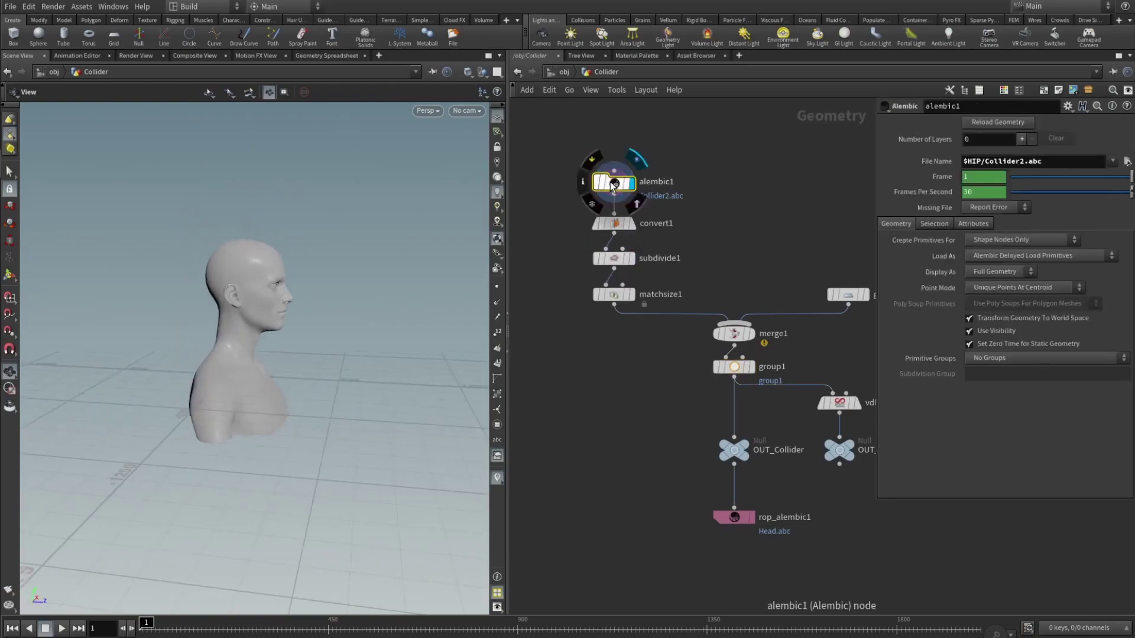
{"action": "left_click", "coordinate": [613, 223]}
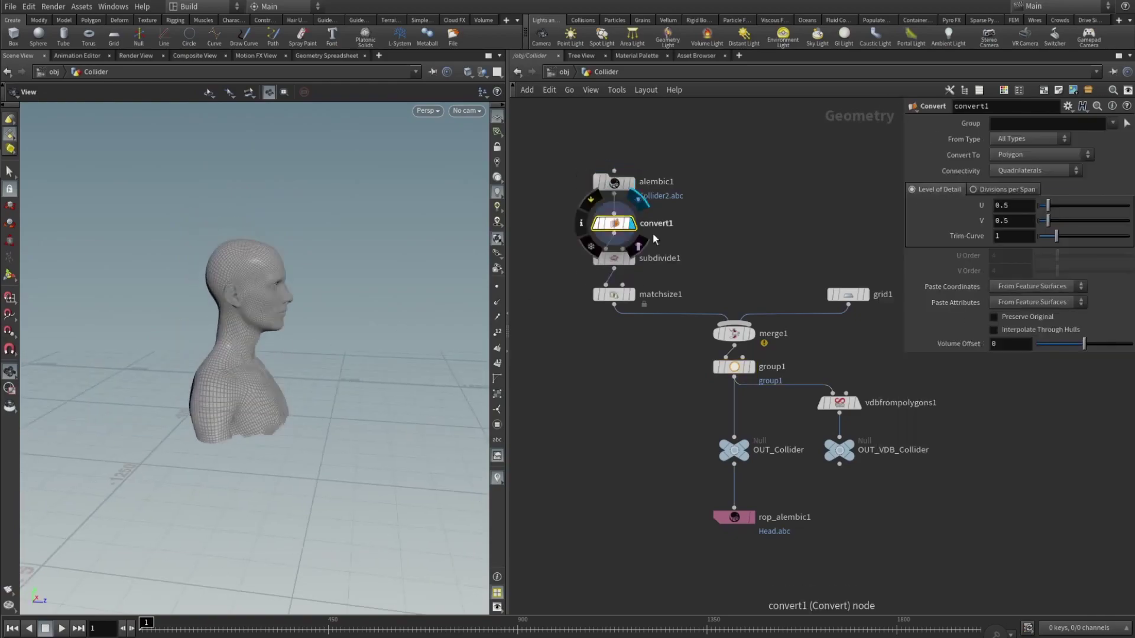
{"action": "left_click_drag", "start_coordinate": [228, 310], "coordinate": [253, 363]}
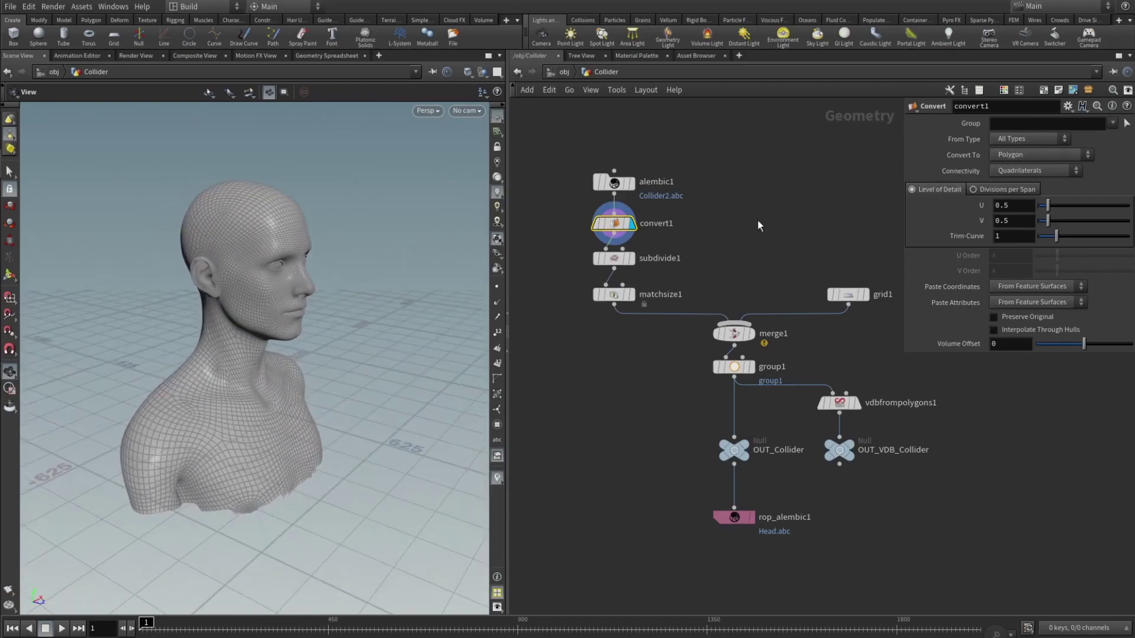
- Display subdivide1, then matchsize1 with its settings, framing the head scaled into its box
{"action": "left_click", "coordinate": [632, 258]}
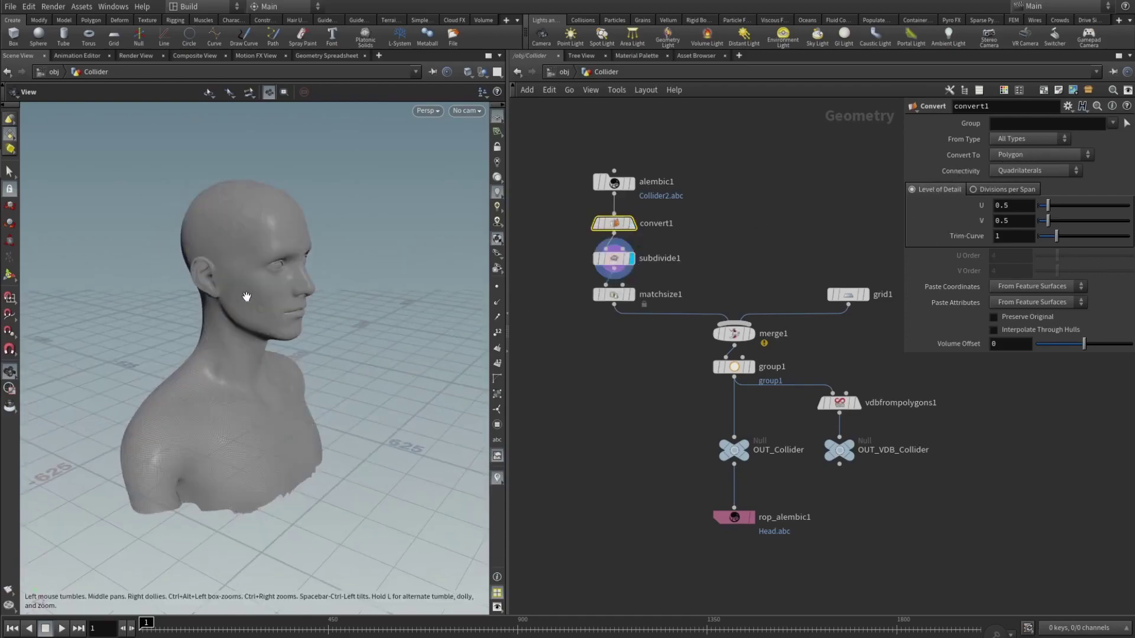
{"action": "left_click_drag", "start_coordinate": [248, 294], "coordinate": [258, 274]}
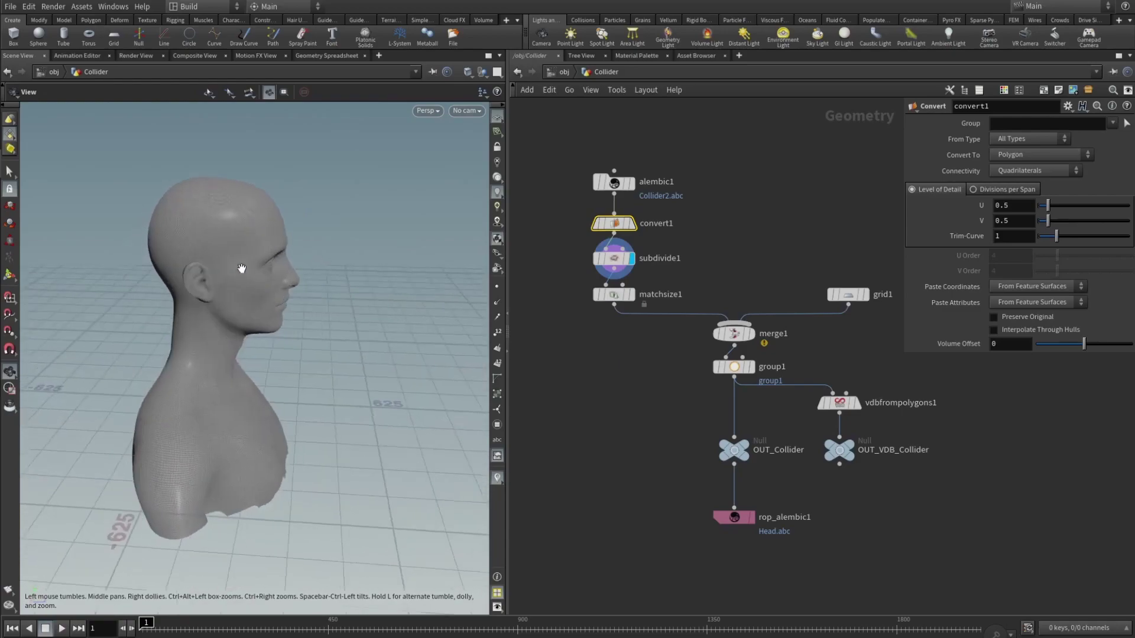
{"action": "left_click", "coordinate": [633, 295]}
{"action": "left_click", "coordinate": [613, 304]}
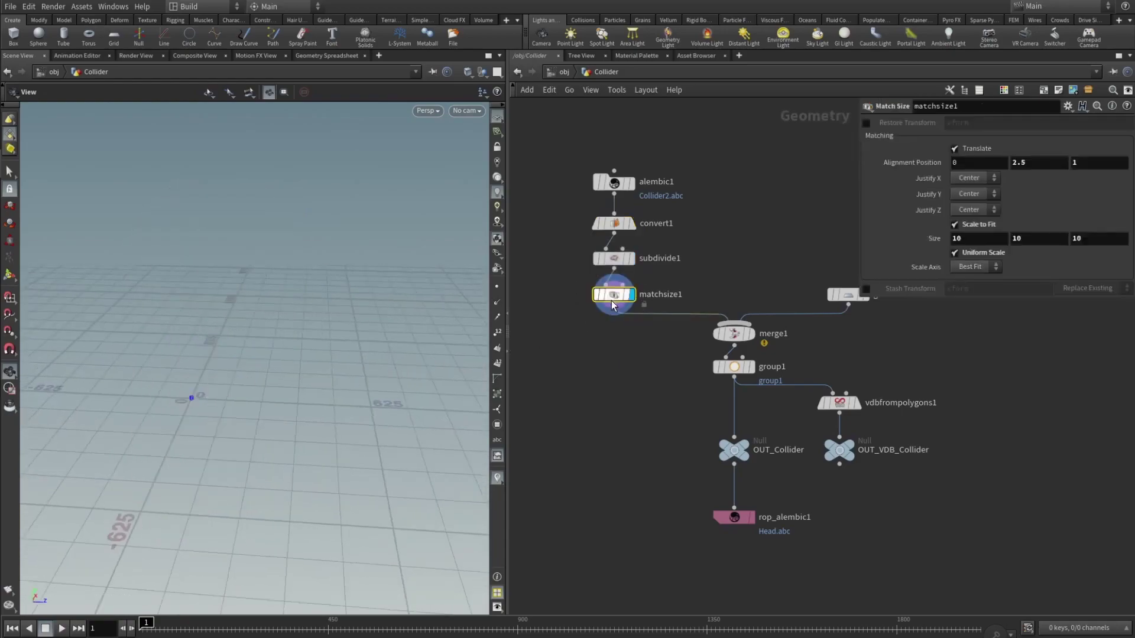
{"action": "key", "text": "h"}
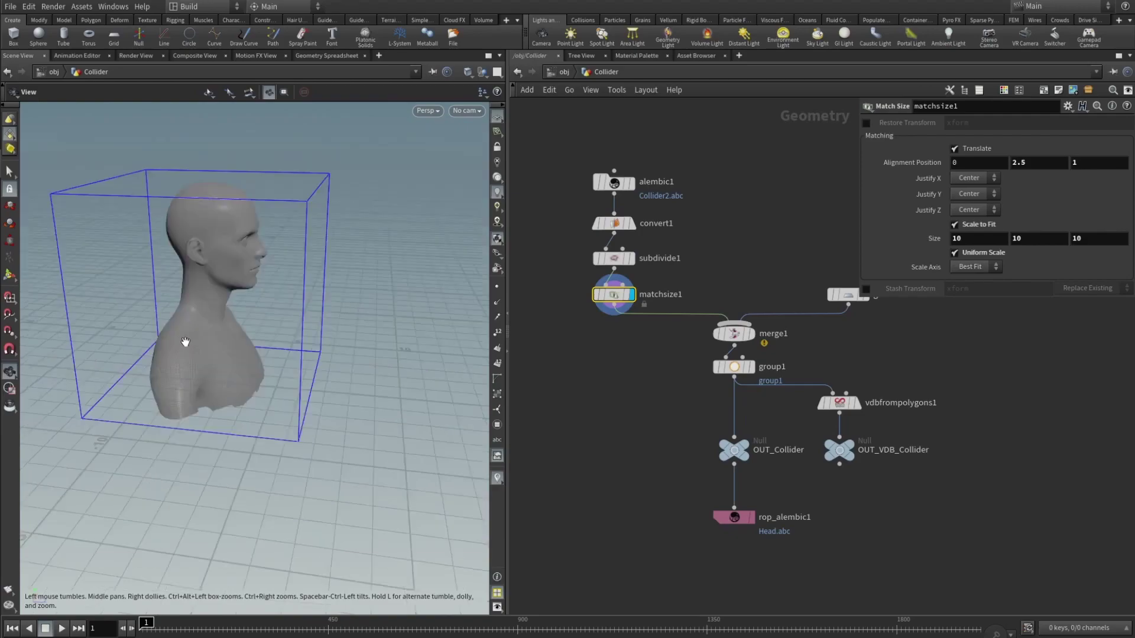
{"action": "left_click_drag", "start_coordinate": [234, 335], "coordinate": [274, 284]}
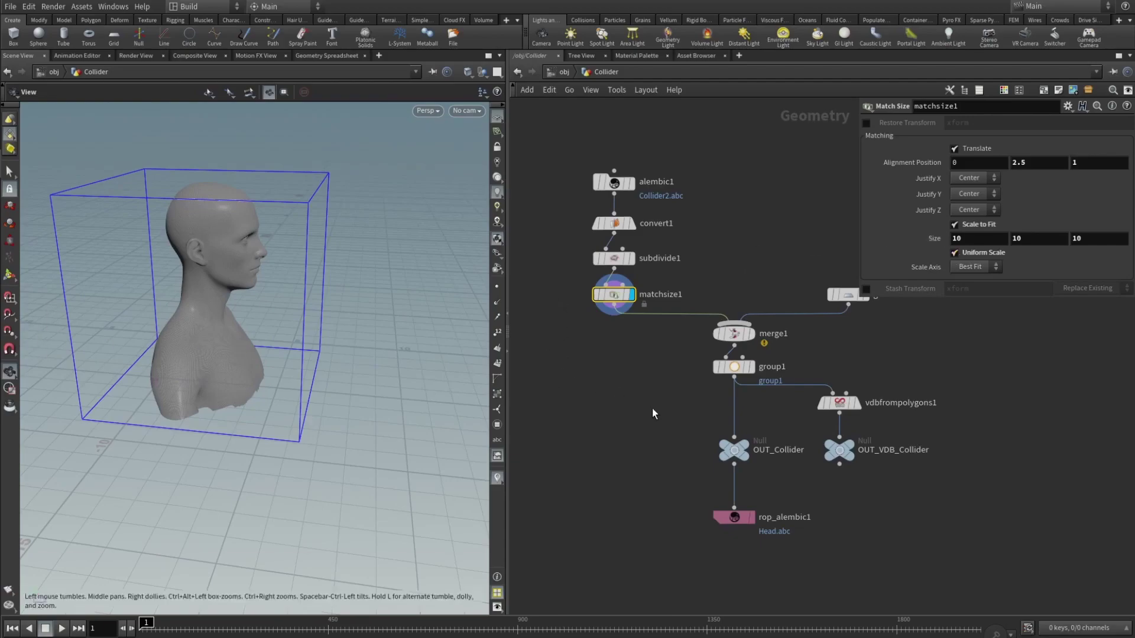
{"action": "middle_click_drag", "start_coordinate": [677, 386], "coordinate": [640, 402]}
- Display grid1 alone, then the merge1 head and grid, orbiting around them
{"action": "left_click", "coordinate": [827, 311]}
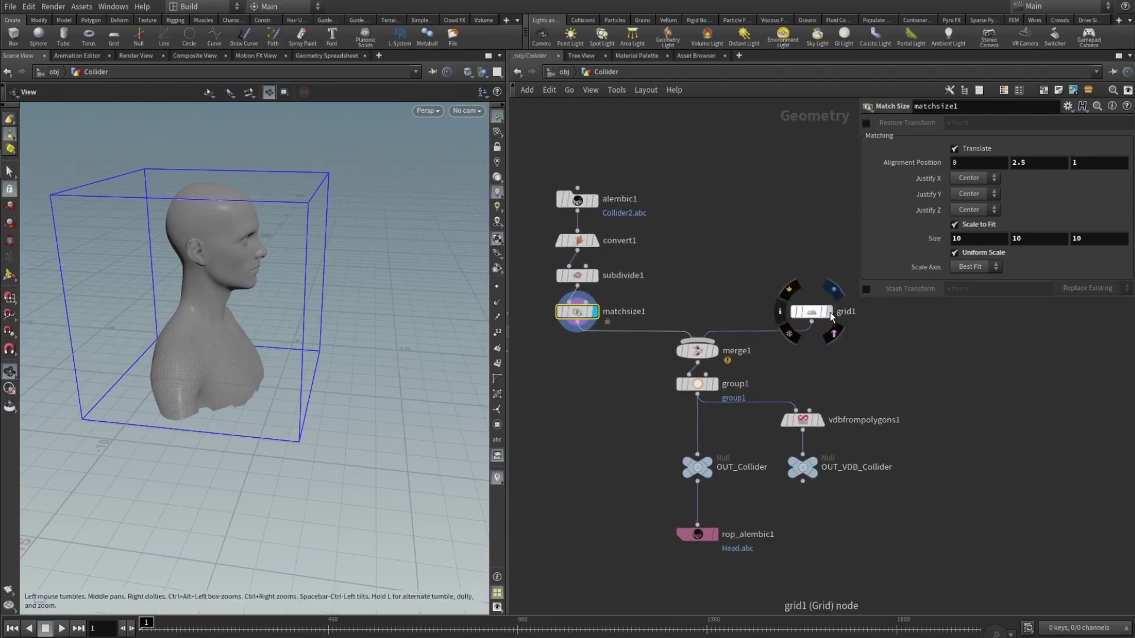
{"action": "left_click", "coordinate": [714, 350]}
{"action": "left_click_drag", "start_coordinate": [230, 343], "coordinate": [322, 310]}
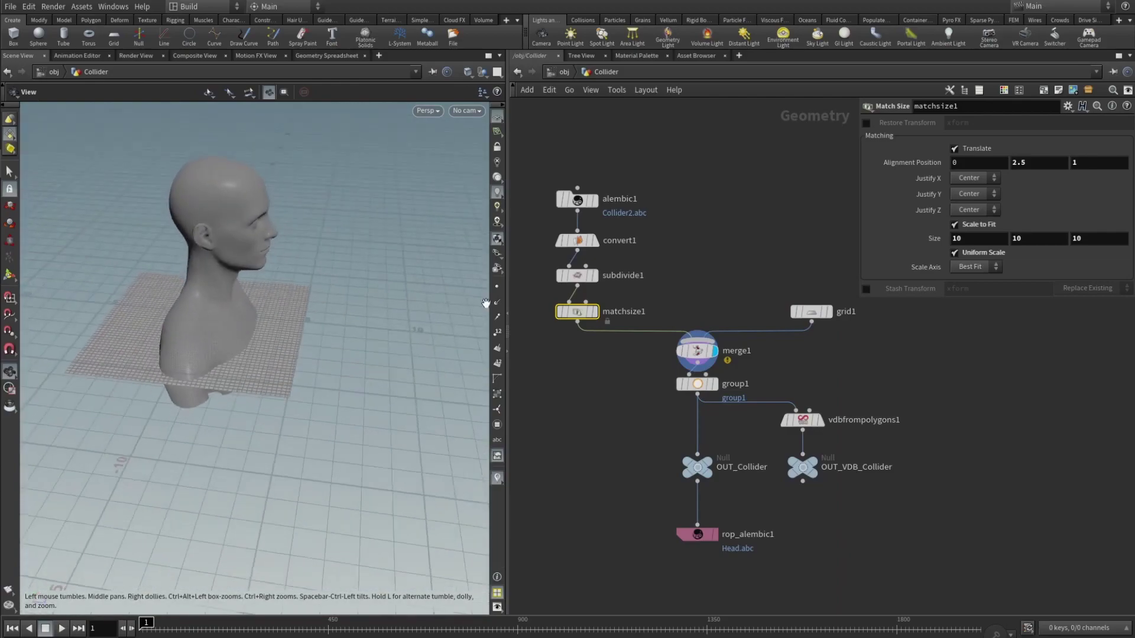
- Display group1 with its settings, then inspect the OUT_Collider null from below the grid
{"action": "left_click", "coordinate": [716, 385]}
{"action": "left_click", "coordinate": [696, 387]}
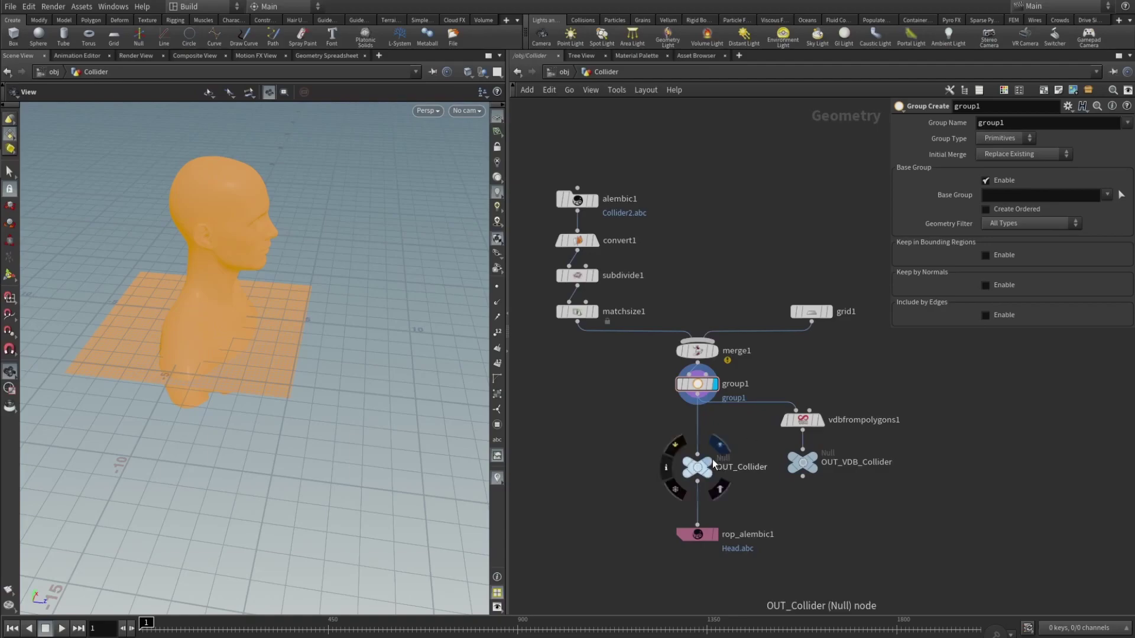
{"action": "left_click", "coordinate": [687, 473]}
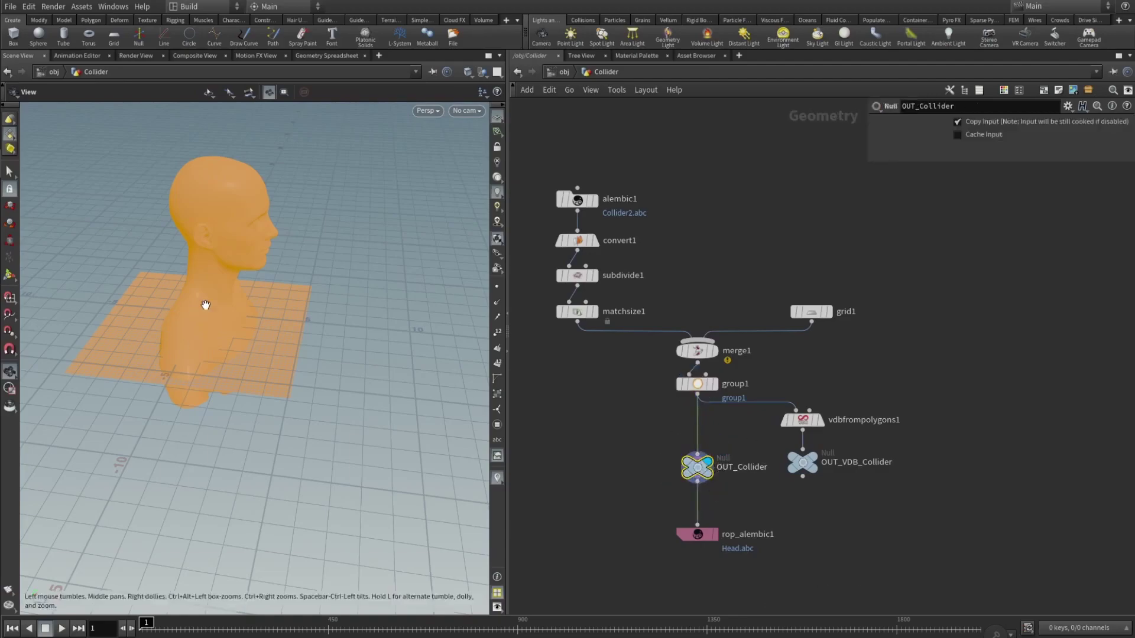
{"action": "left_click_drag", "start_coordinate": [284, 325], "coordinate": [239, 297]}
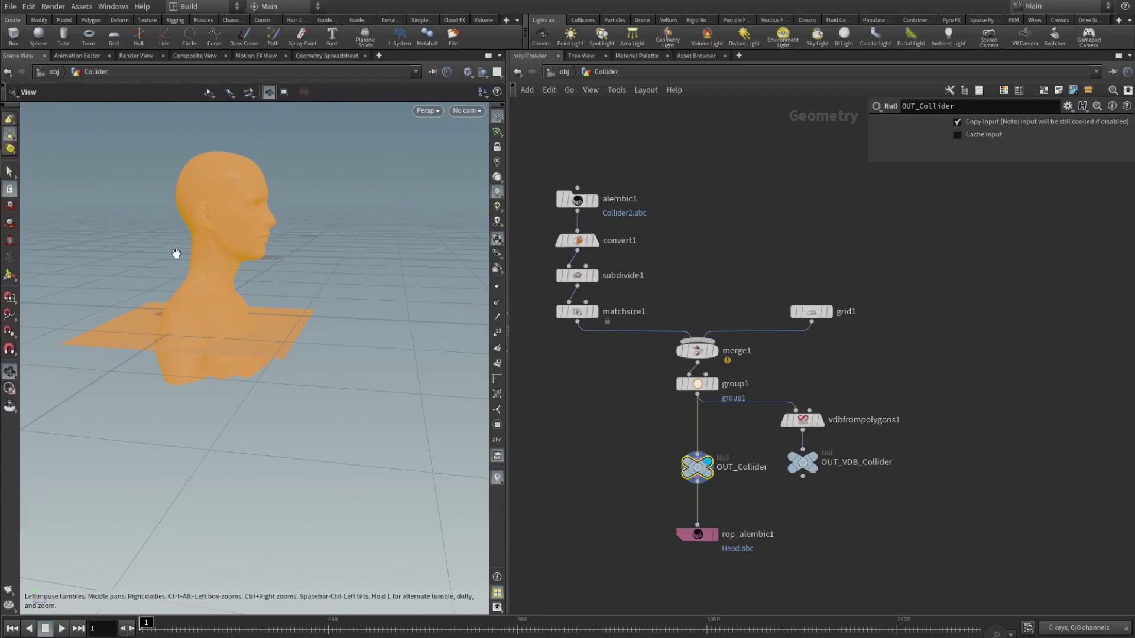
{"action": "mouse_move", "coordinate": [821, 426]}
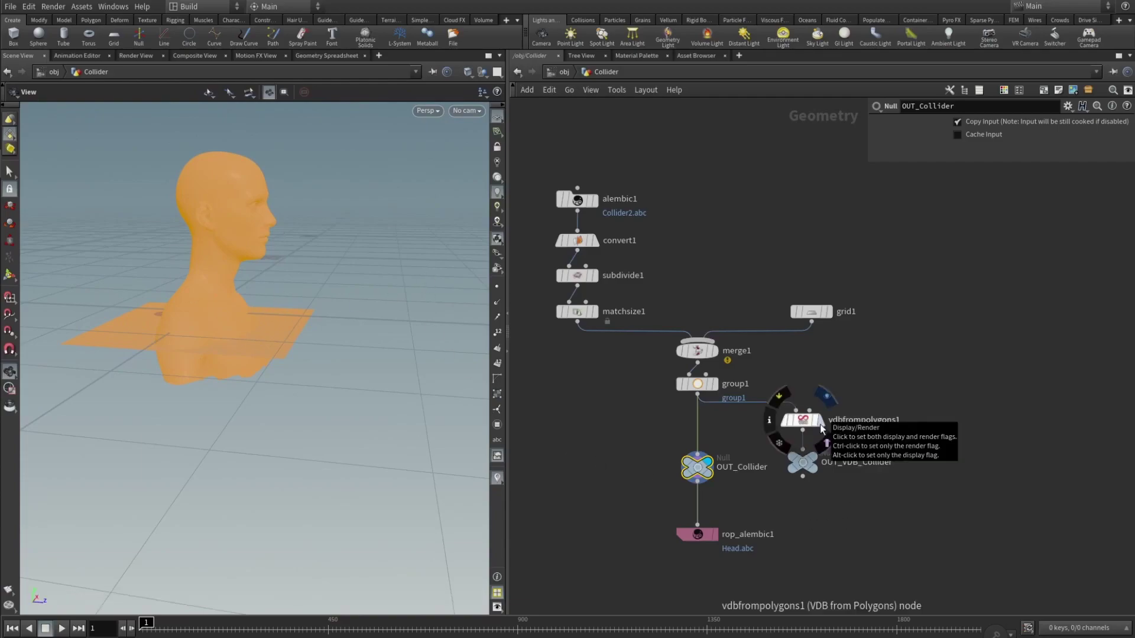
- Display the VDB head, name the null OUT_VDB_Collider, and reconnect its input wire
{"action": "left_click", "coordinate": [821, 426]}
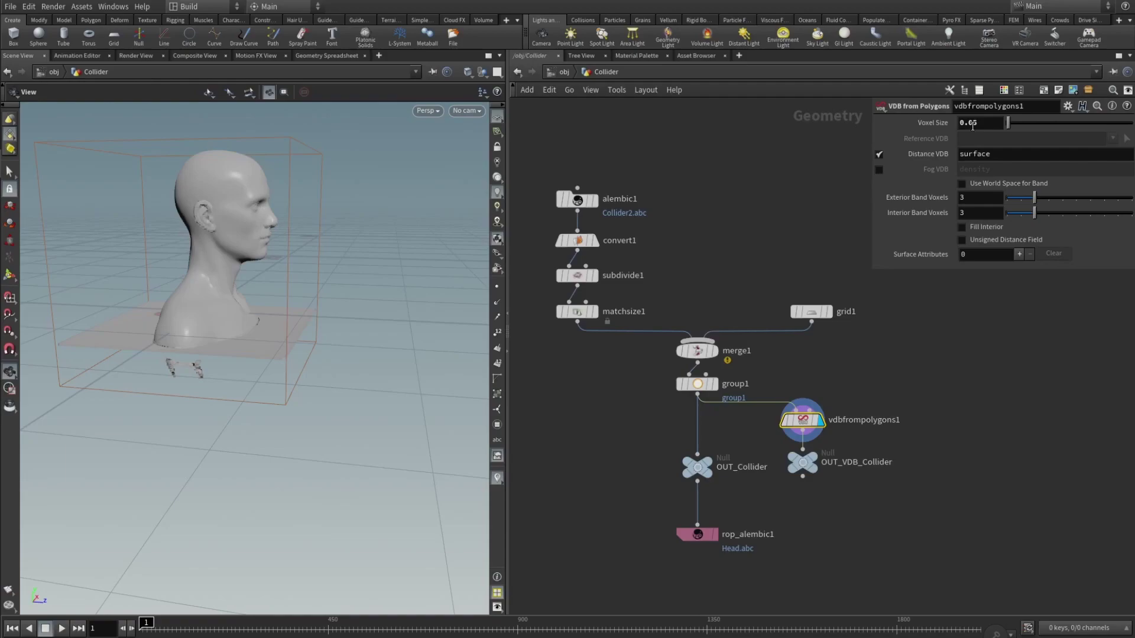
{"action": "mouse_move", "coordinate": [840, 469]}
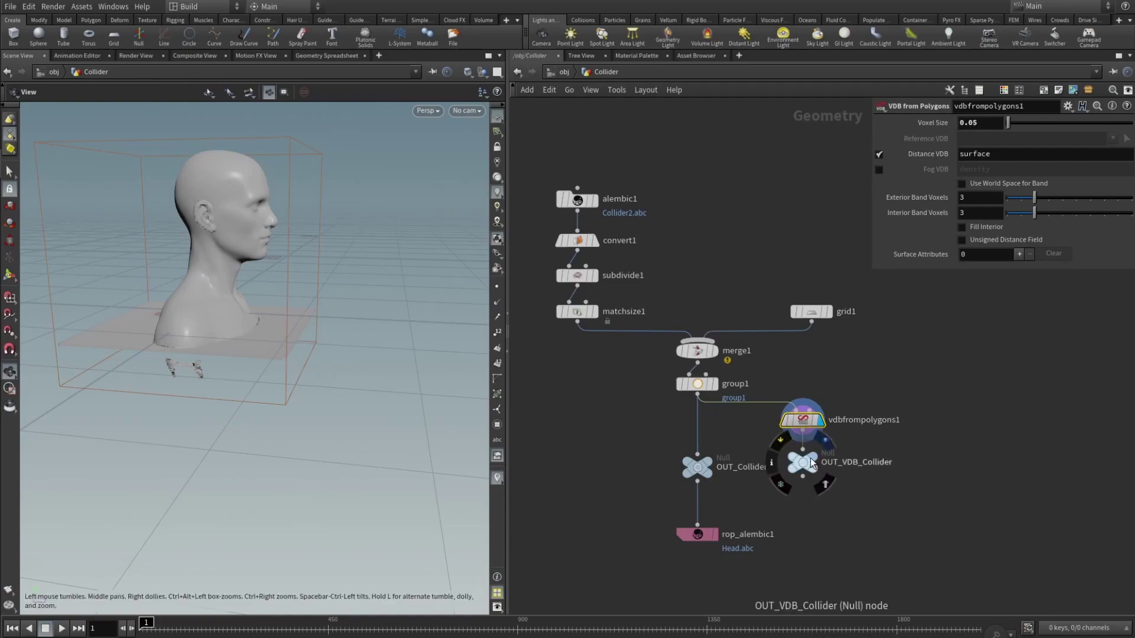
{"action": "double_click", "coordinate": [855, 467]}
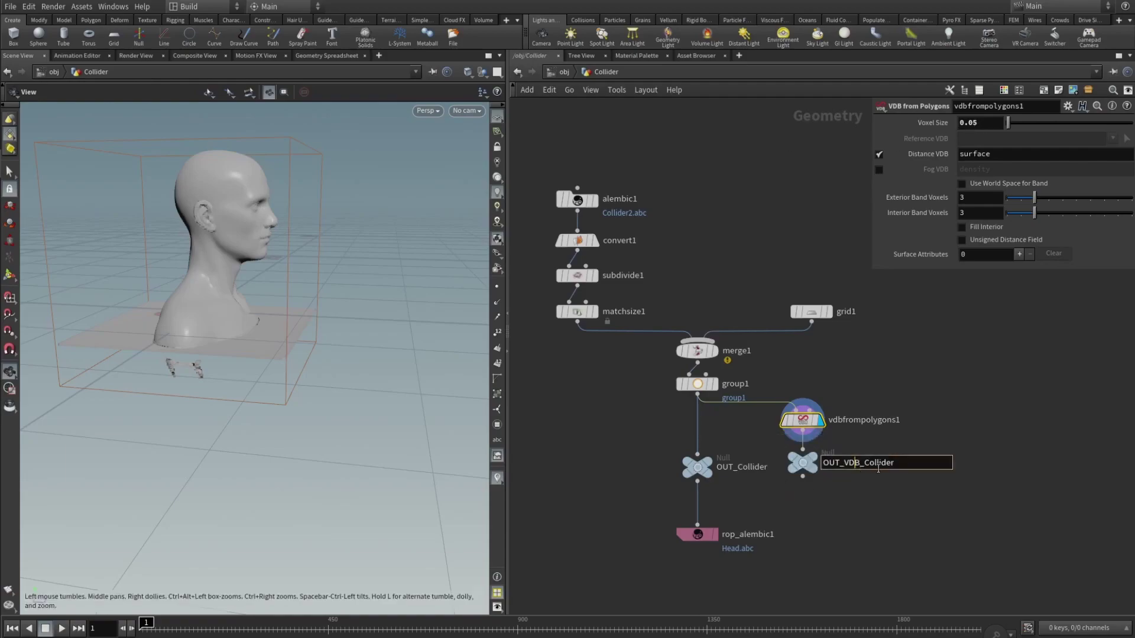
{"action": "key", "text": "Return"}
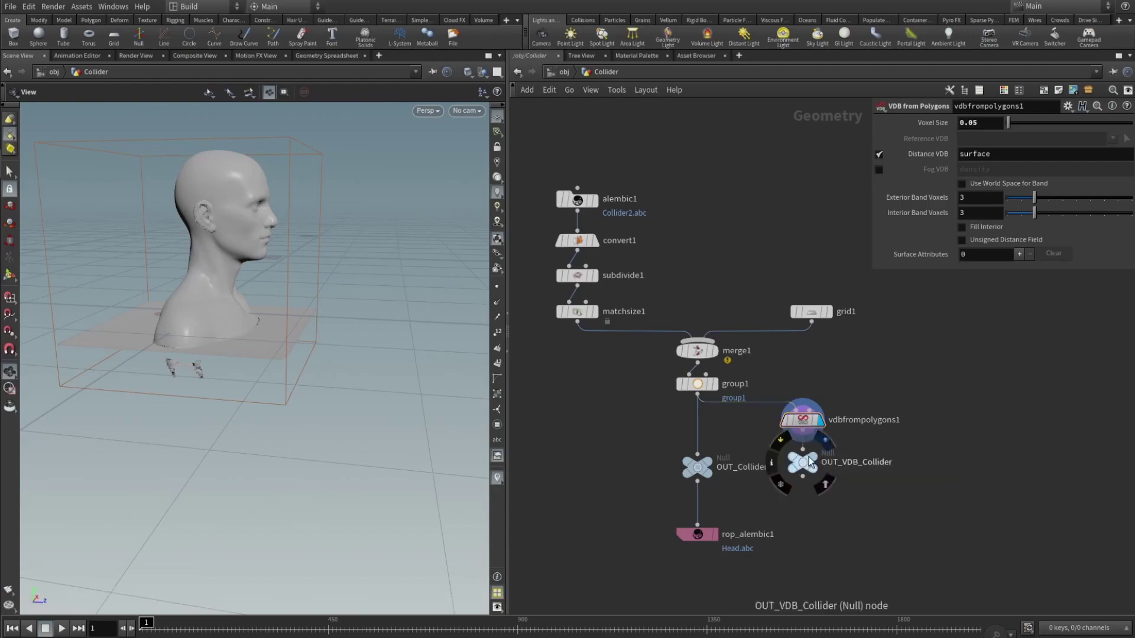
{"action": "left_click", "coordinate": [802, 450]}
{"action": "left_click", "coordinate": [803, 442]}
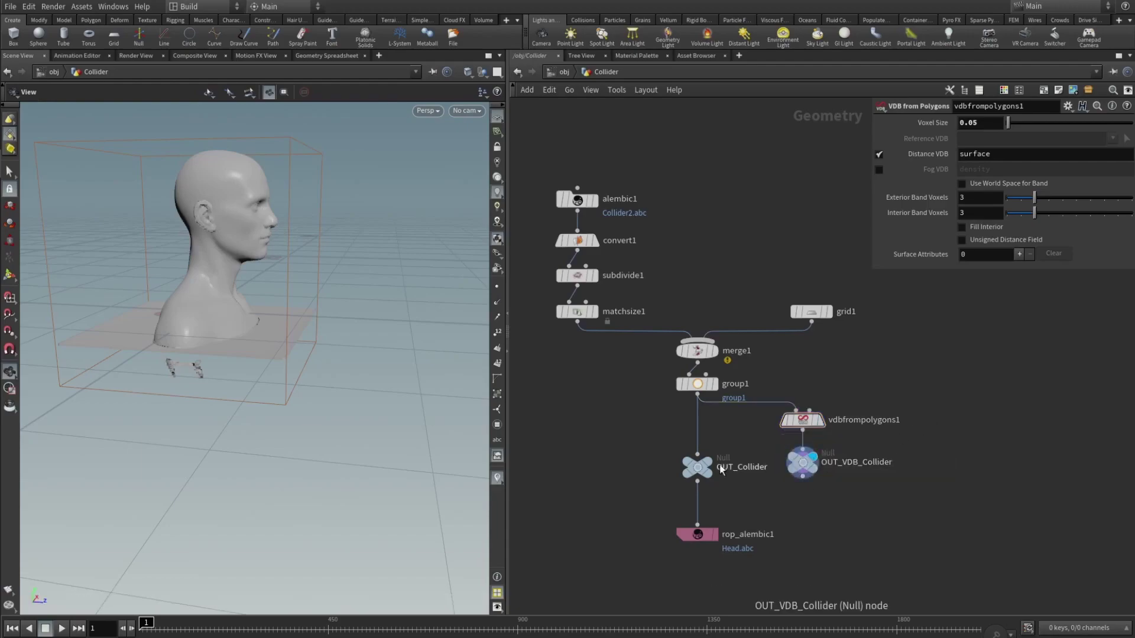
- Display OUT_Collider, select rop_alembic1, and go back up to the object level
{"action": "left_click", "coordinate": [715, 467]}
{"action": "left_click", "coordinate": [698, 534]}
{"action": "middle_click_drag", "start_coordinate": [675, 573], "coordinate": [607, 509]}
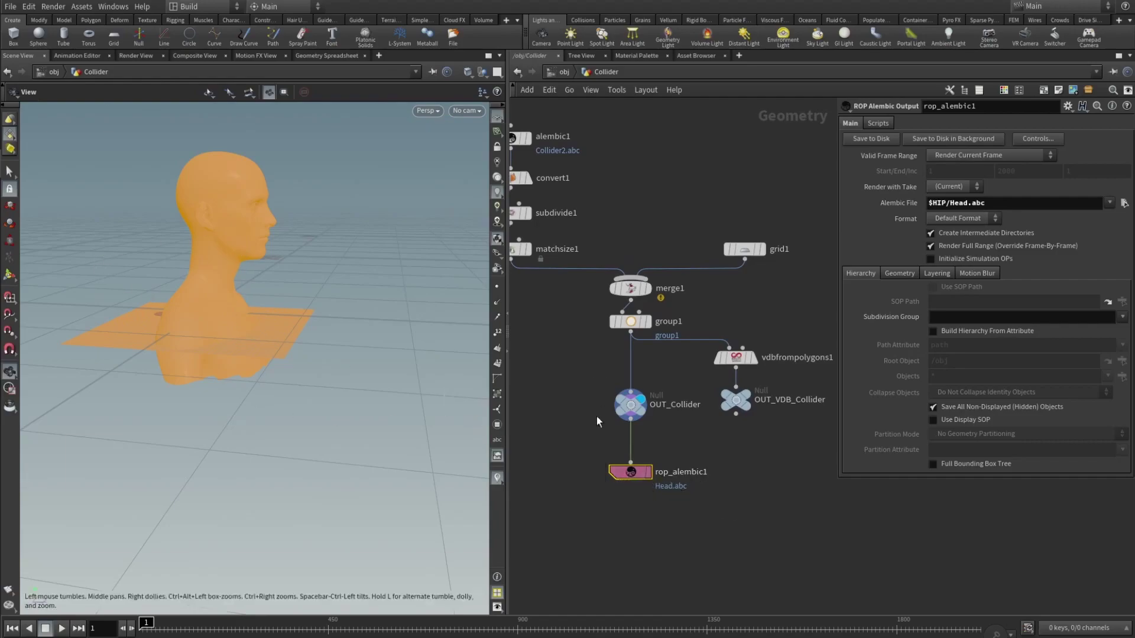
{"action": "key", "text": "u"}
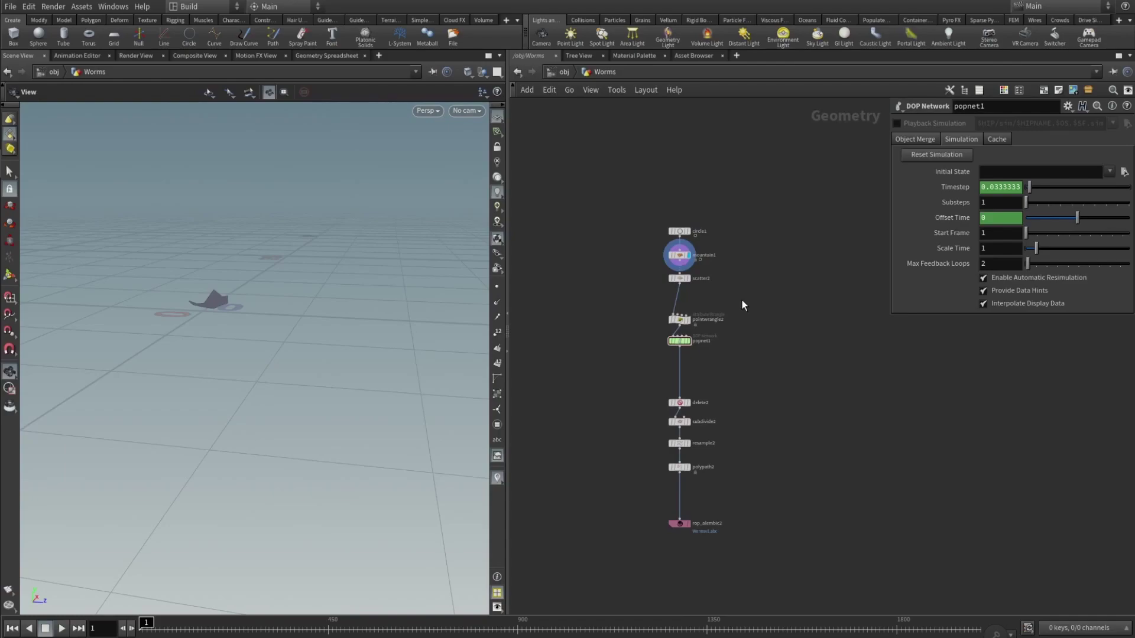
- Dolly in on the Worms network's flat starting shape in the viewport
{"action": "scroll", "coordinate": [225, 283], "scroll_direction": "up", "scroll_amount": 5}
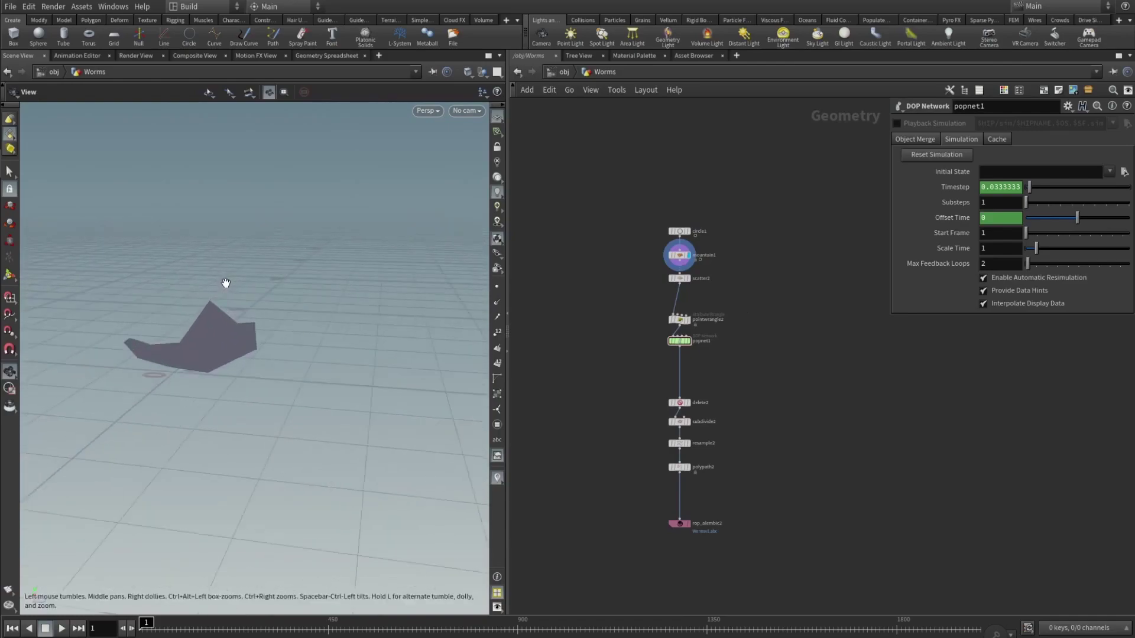
- Display circle1 from above and view its parameters in a resized floating pane
{"action": "left_click", "coordinate": [687, 231]}
{"action": "left_click_drag", "start_coordinate": [132, 337], "coordinate": [331, 307]}
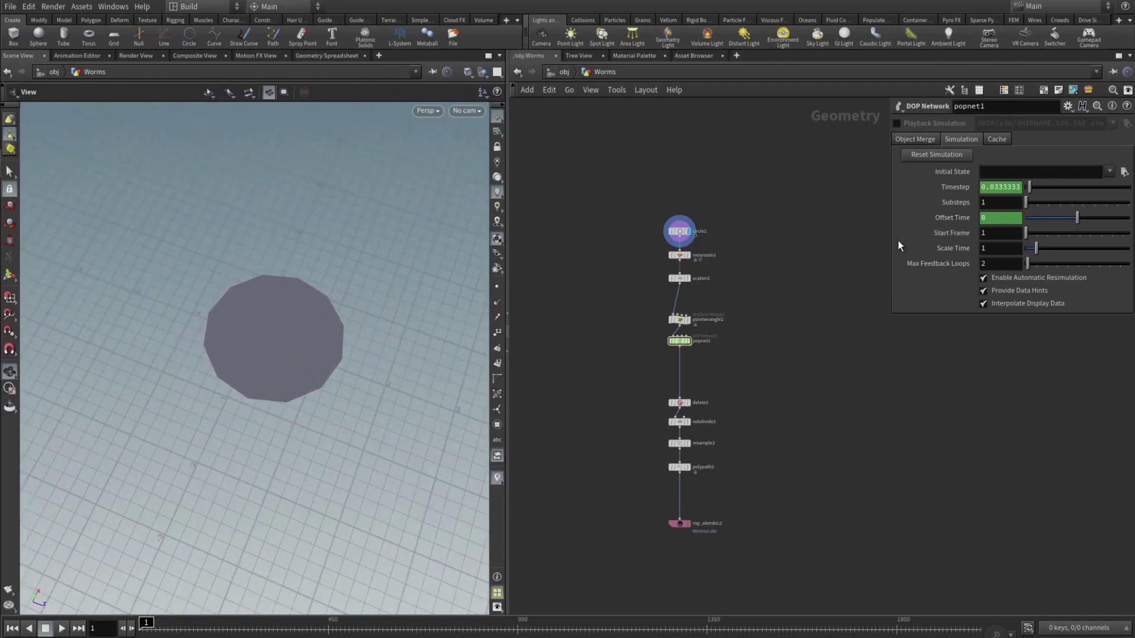
{"action": "left_click", "coordinate": [680, 231]}
{"action": "left_click_drag", "start_coordinate": [716, 283], "coordinate": [834, 283]}
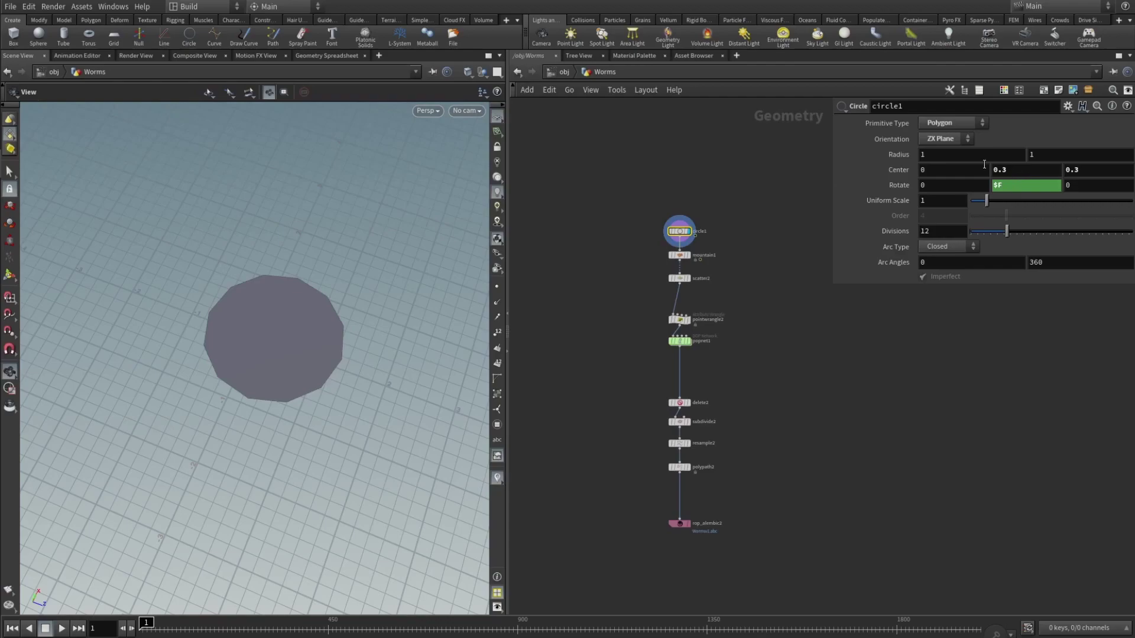
- At the object level, name the second geometry node Collider
{"action": "left_click", "coordinate": [563, 72]}
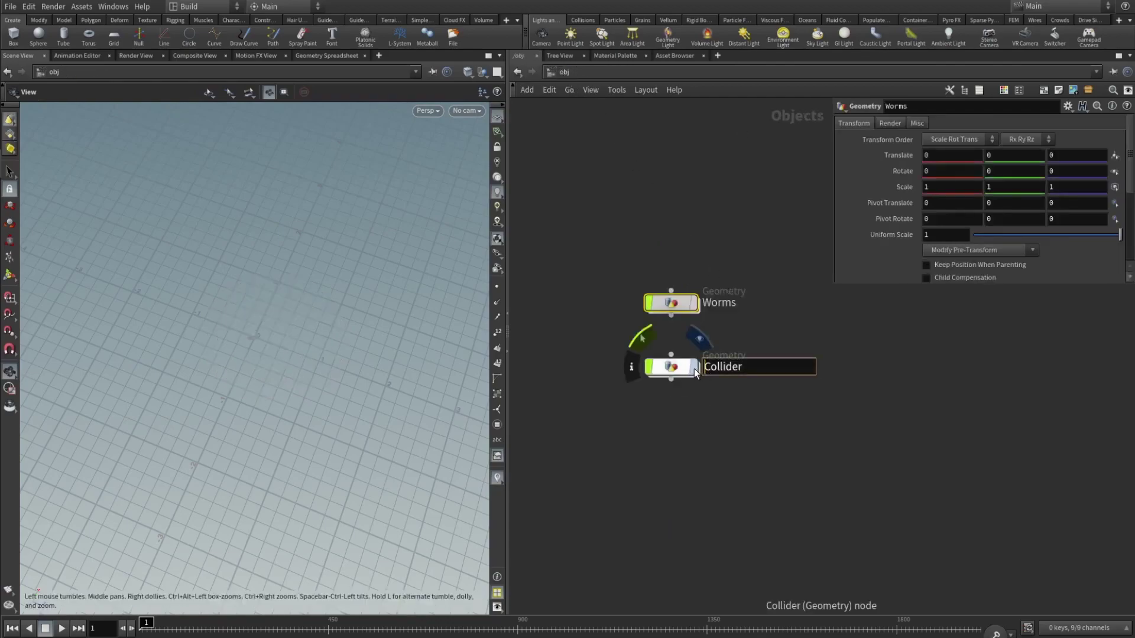
{"action": "key", "text": "Return"}
{"action": "scroll", "coordinate": [325, 339], "scroll_direction": "up", "scroll_amount": 3}
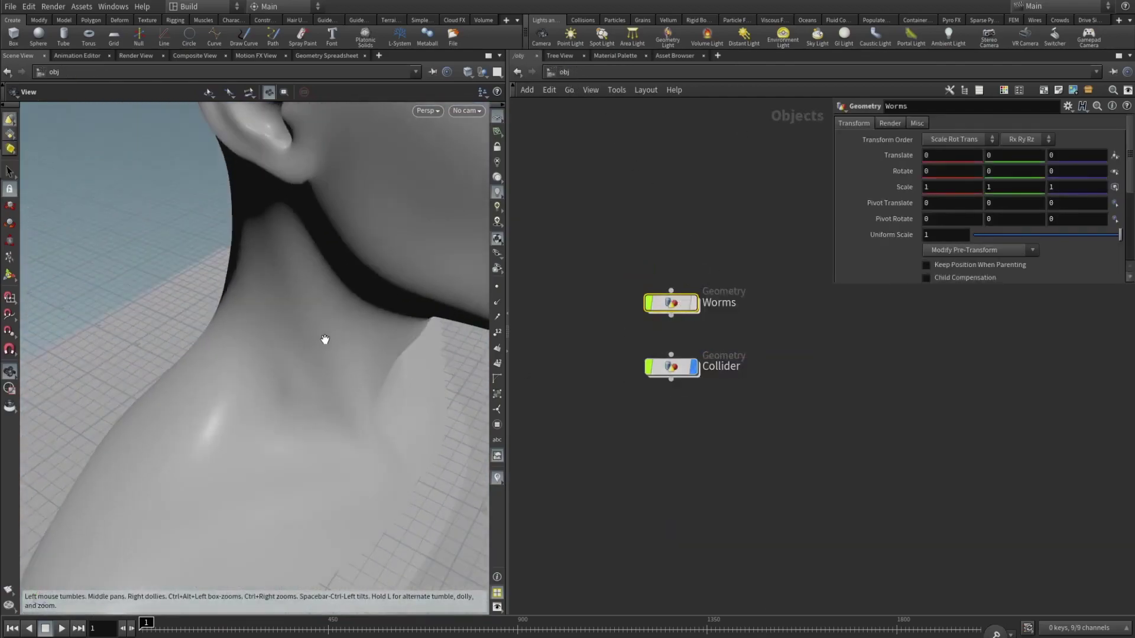
{"action": "scroll", "coordinate": [325, 339], "scroll_direction": "down", "scroll_amount": 3}
- Return into Worms, orbit around the head and shoulder, and scrub back to frame 1
{"action": "double_click", "coordinate": [674, 302]}
{"action": "scroll", "coordinate": [228, 349], "scroll_direction": "up", "scroll_amount": 3}
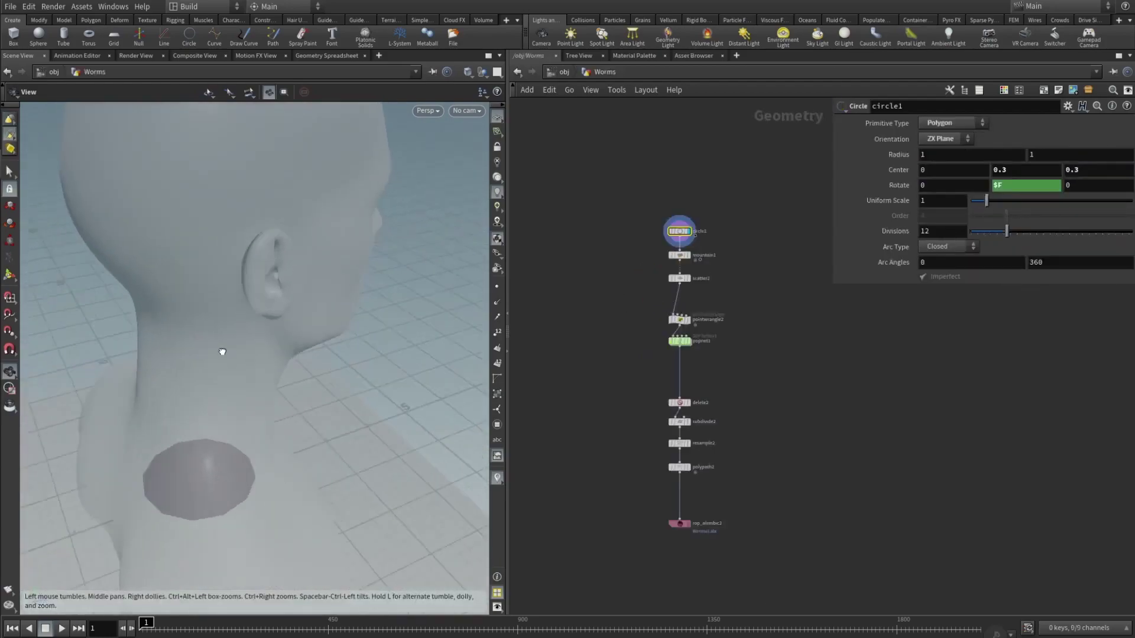
{"action": "left_click_drag", "start_coordinate": [225, 350], "coordinate": [190, 309]}
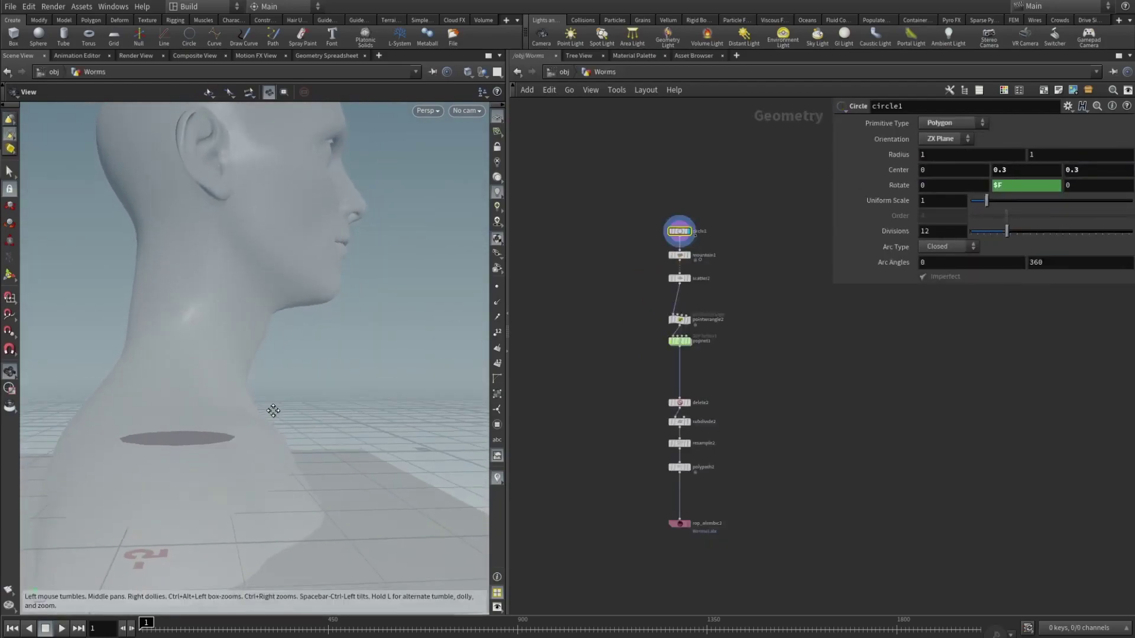
{"action": "left_click_drag", "start_coordinate": [276, 406], "coordinate": [813, 260]}
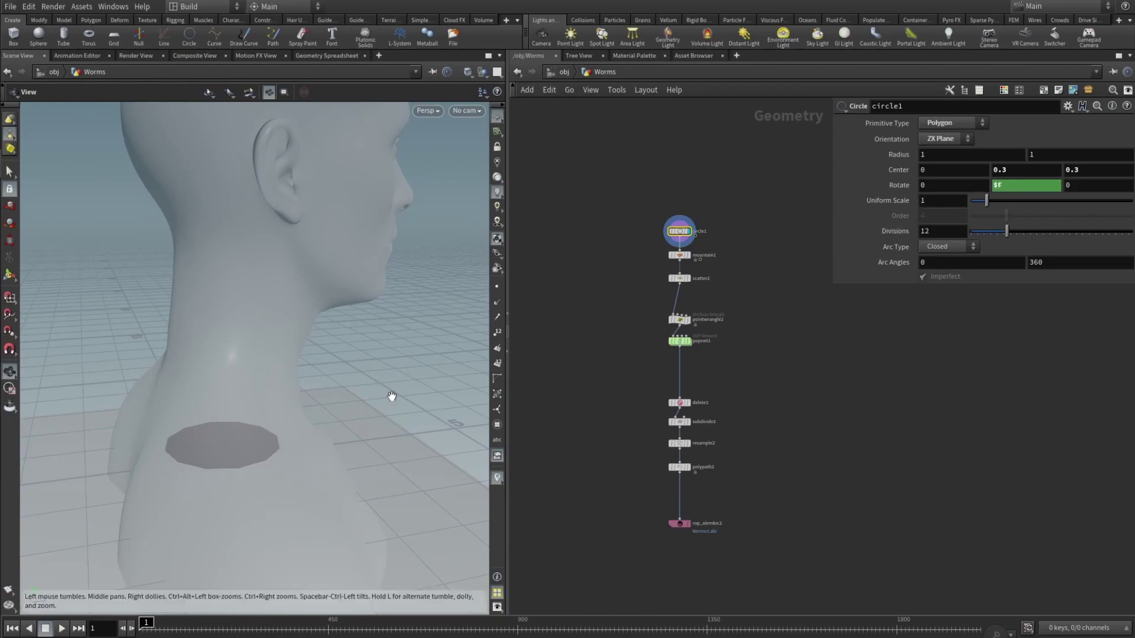
{"action": "mouse_move", "coordinate": [155, 624]}
{"action": "left_mouse_down"}
{"action": "mouse_move", "coordinate": [372, 624]}
{"action": "mouse_move", "coordinate": [146, 624]}
{"action": "left_mouse_up"}
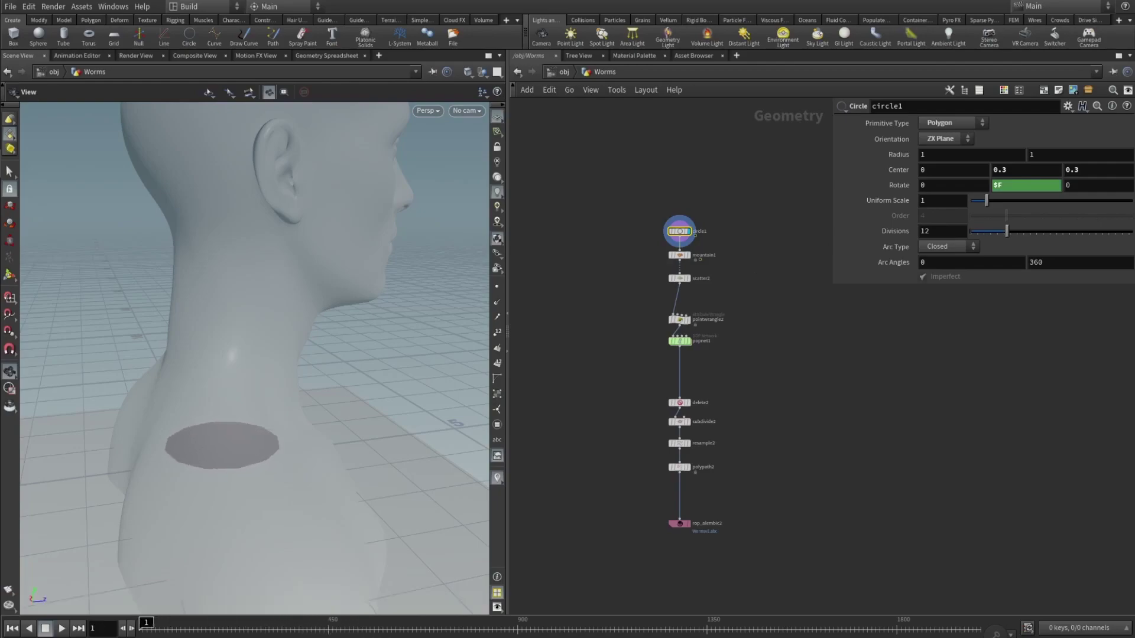
- Display mountain1's noise-deformed patch, play to about frame 130, then reset to frame 1
{"action": "left_click", "coordinate": [679, 255]}
{"action": "left_click", "coordinate": [690, 255]}
{"action": "left_click_drag", "start_coordinate": [189, 408], "coordinate": [286, 370]}
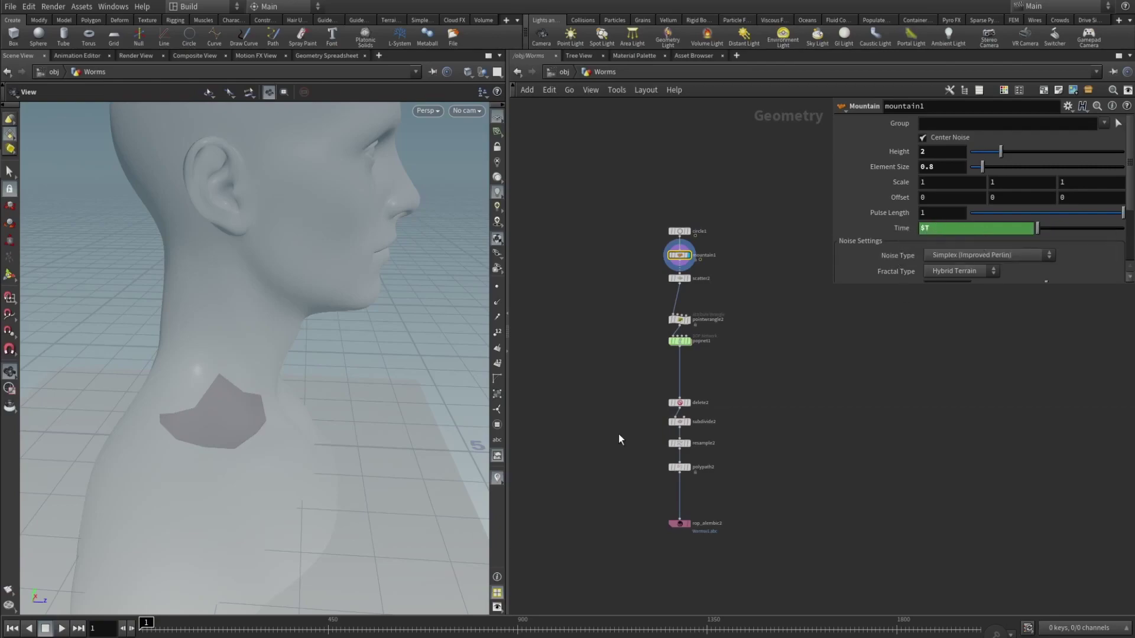
{"action": "left_click", "coordinate": [64, 629]}
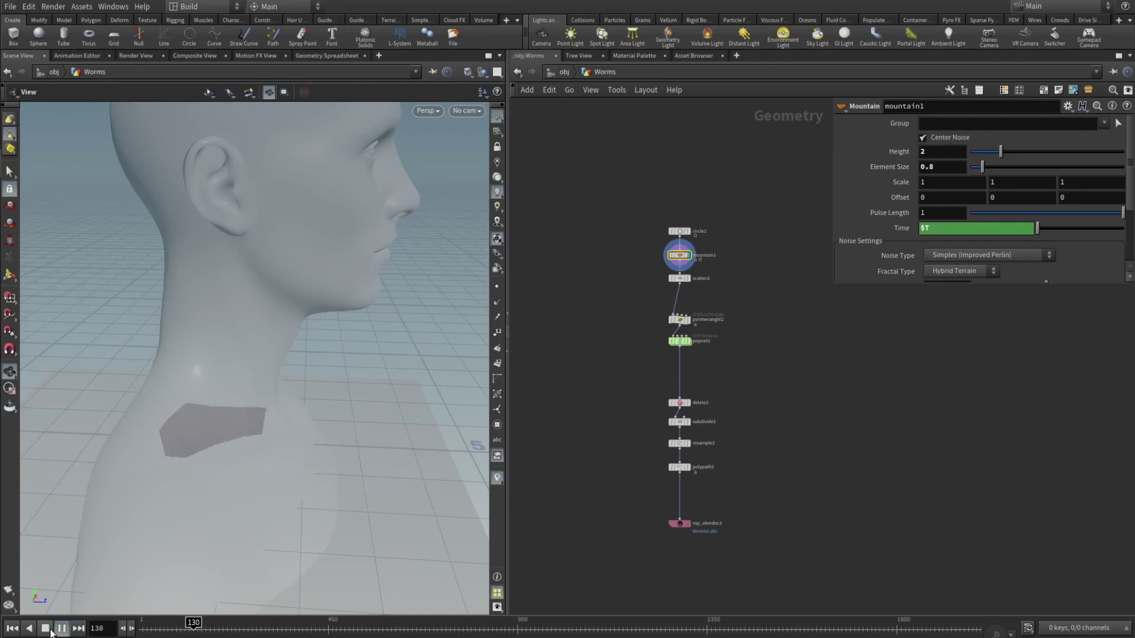
{"action": "left_click", "coordinate": [45, 628]}
{"action": "left_click", "coordinate": [12, 628]}
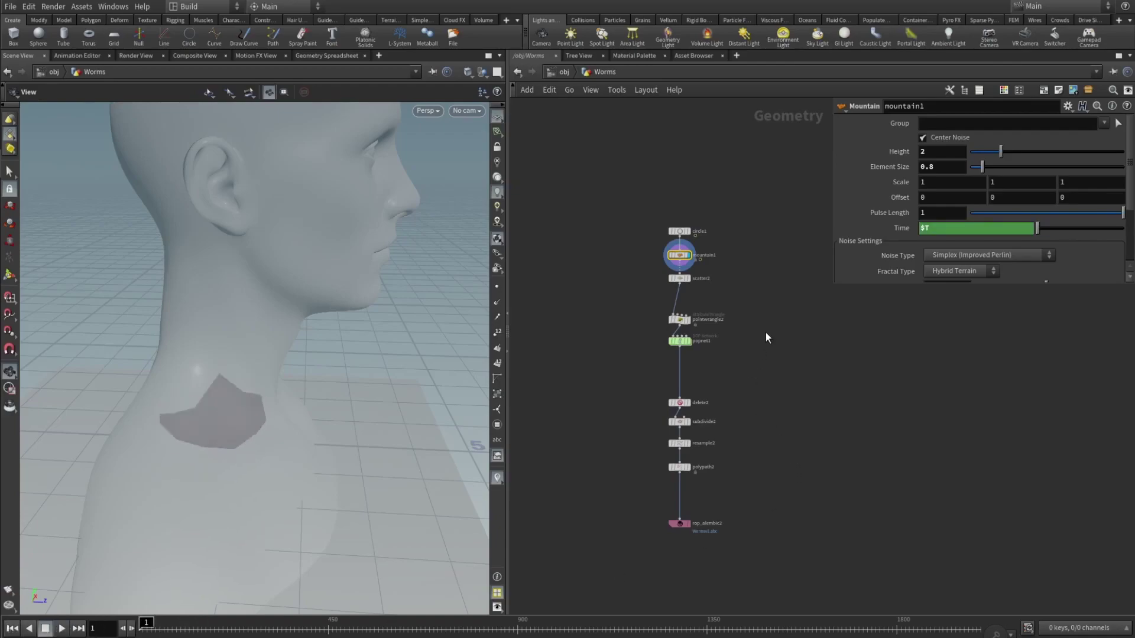
- Display scatter2's 100 shoulder points and enlarge its floating parameter window
{"action": "scroll", "coordinate": [690, 281], "scroll_direction": "up", "scroll_amount": 2}
{"action": "left_click", "coordinate": [688, 277]}
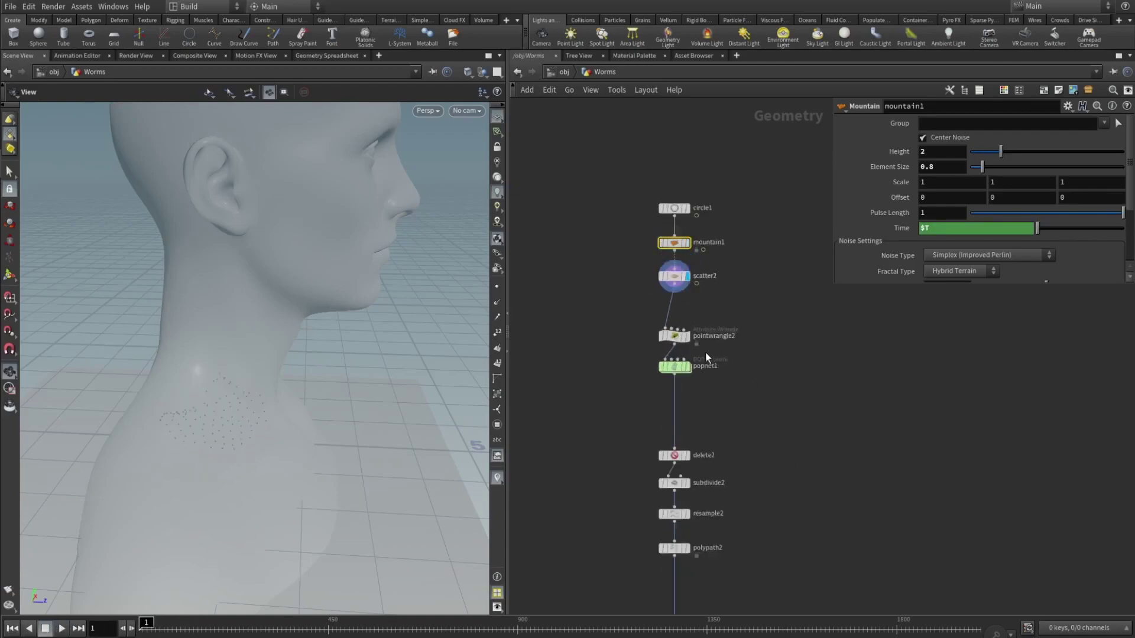
{"action": "left_click", "coordinate": [674, 276]}
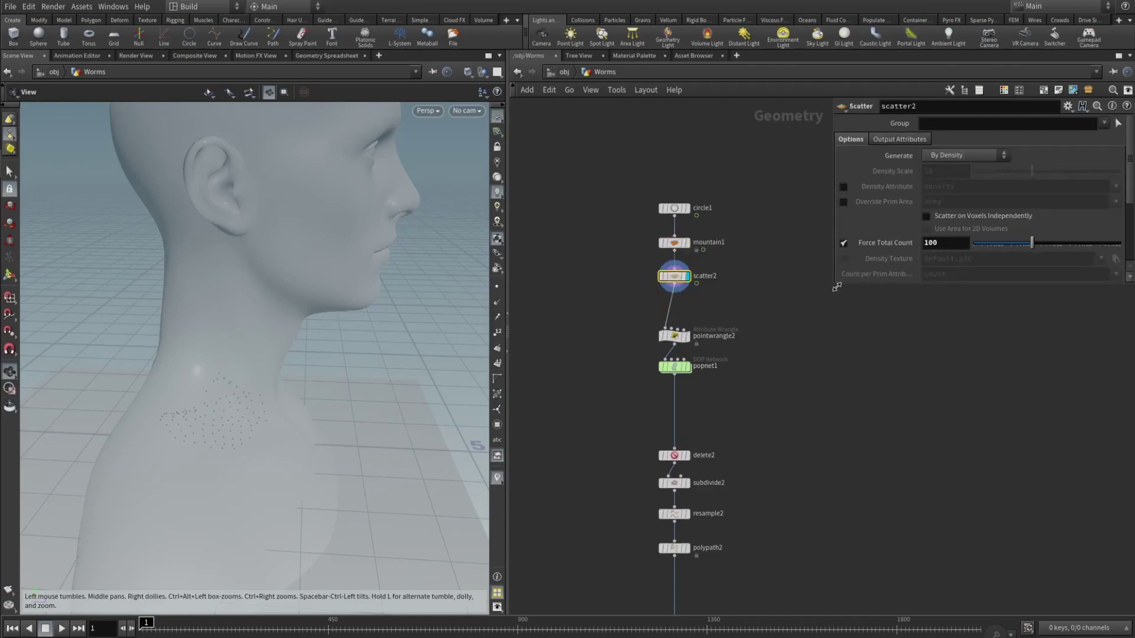
{"action": "left_click_drag", "start_coordinate": [835, 283], "coordinate": [819, 363]}
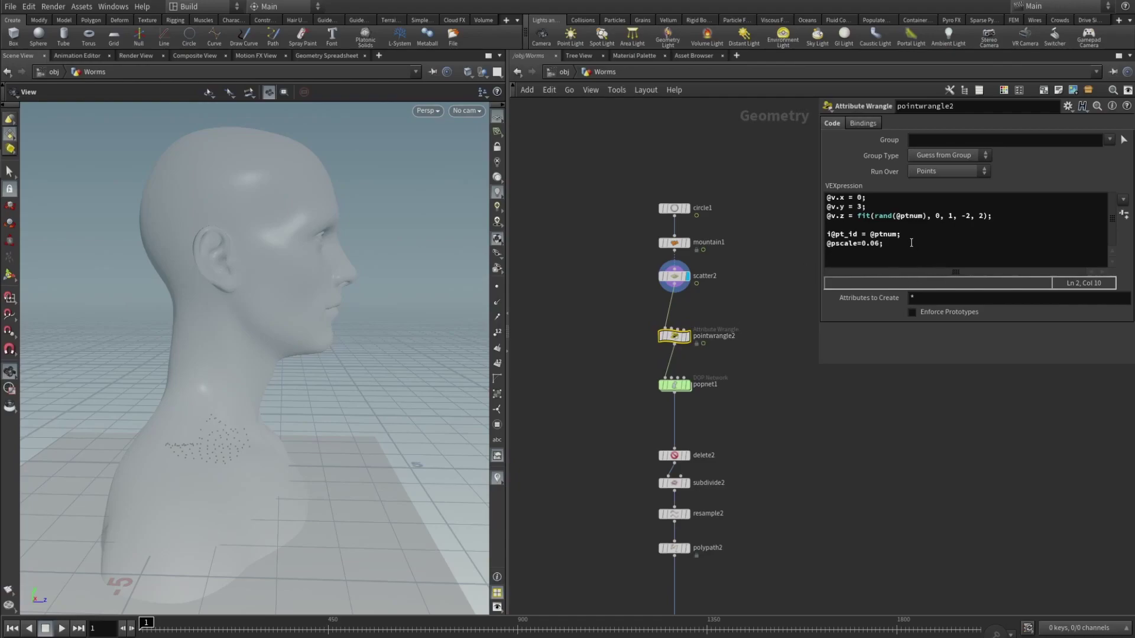
- In pointwrangle2's VEX, place the cursor after the @v.z line and insert blank lines
{"action": "left_click", "coordinate": [835, 198]}
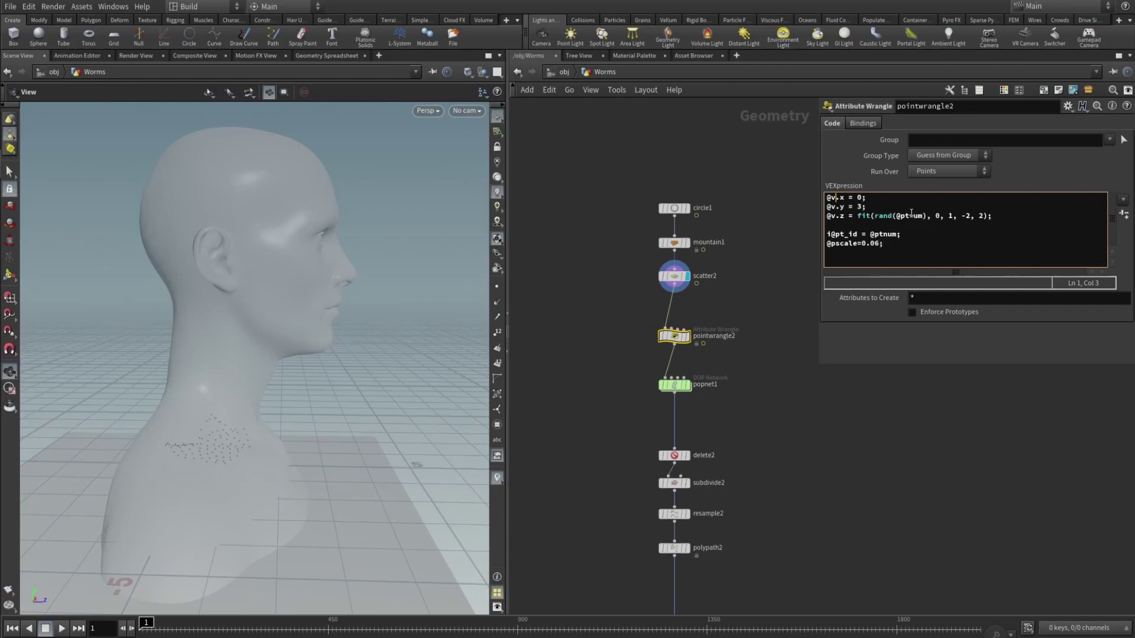
{"action": "key", "text": "End"}
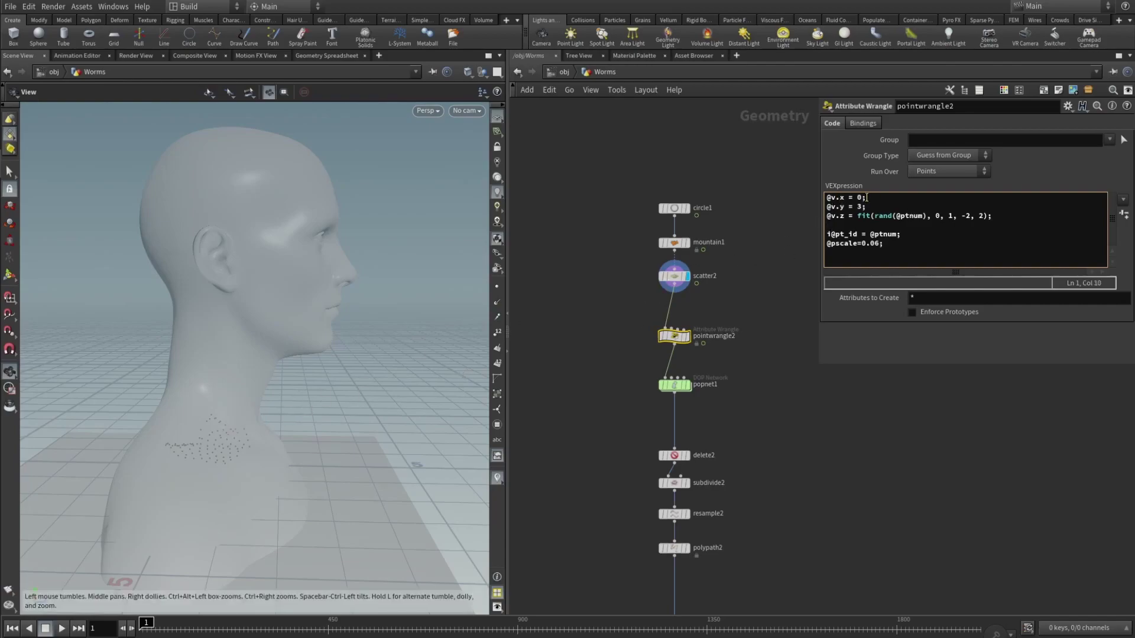
{"action": "left_click_drag", "start_coordinate": [289, 343], "coordinate": [191, 352]}
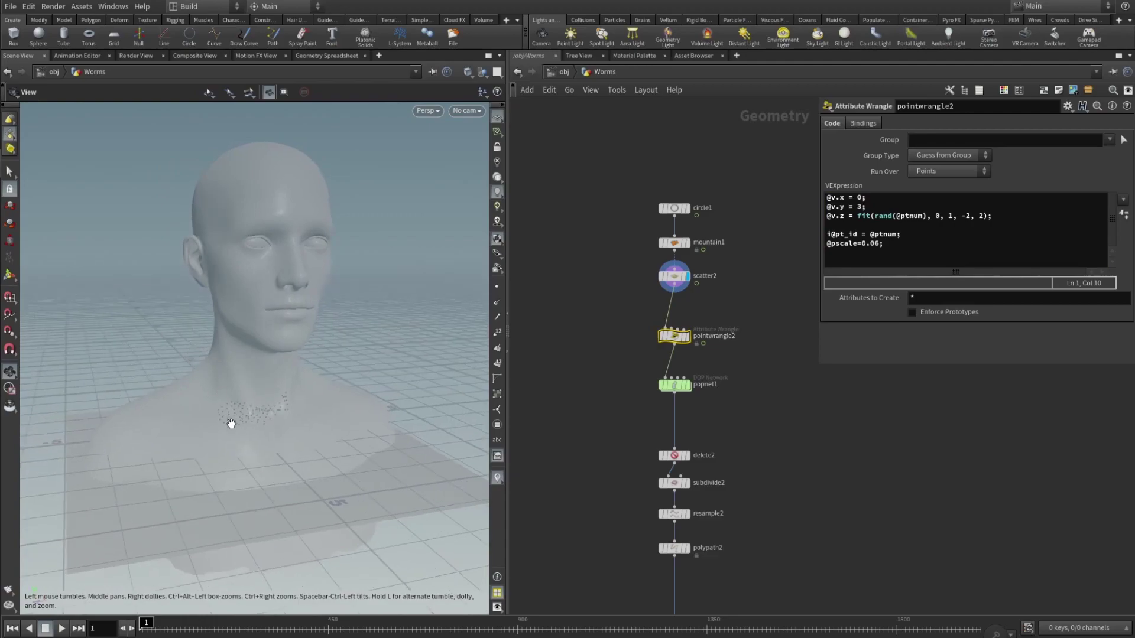
{"action": "left_click_drag", "start_coordinate": [163, 431], "coordinate": [243, 402]}
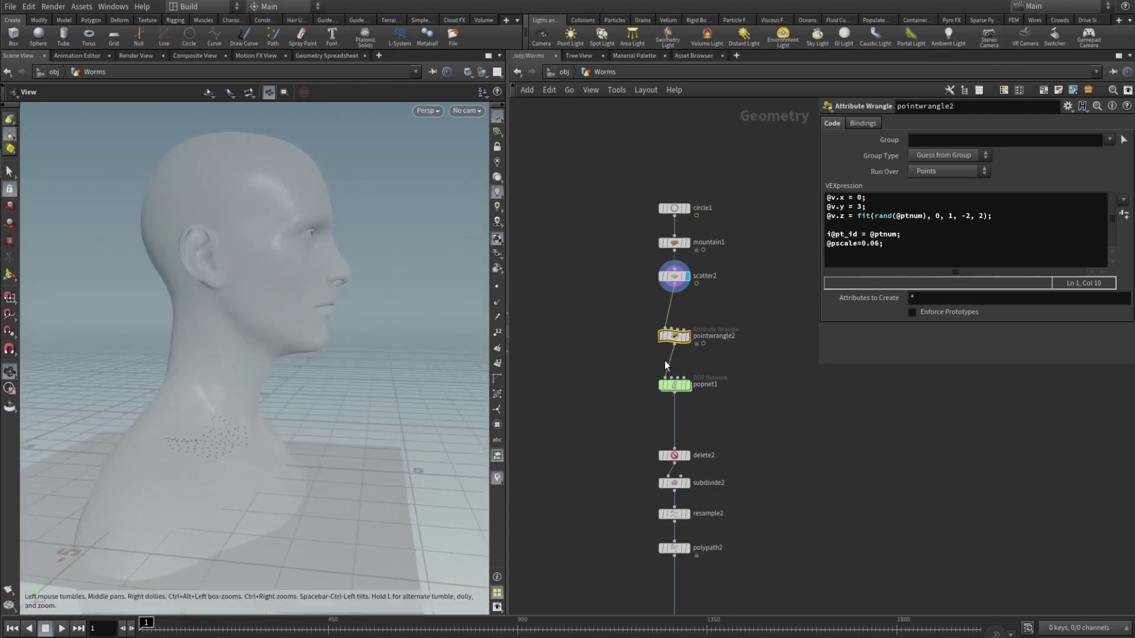
{"action": "left_click", "coordinate": [872, 206]}
{"action": "left_click_drag", "start_coordinate": [307, 392], "coordinate": [218, 405]}
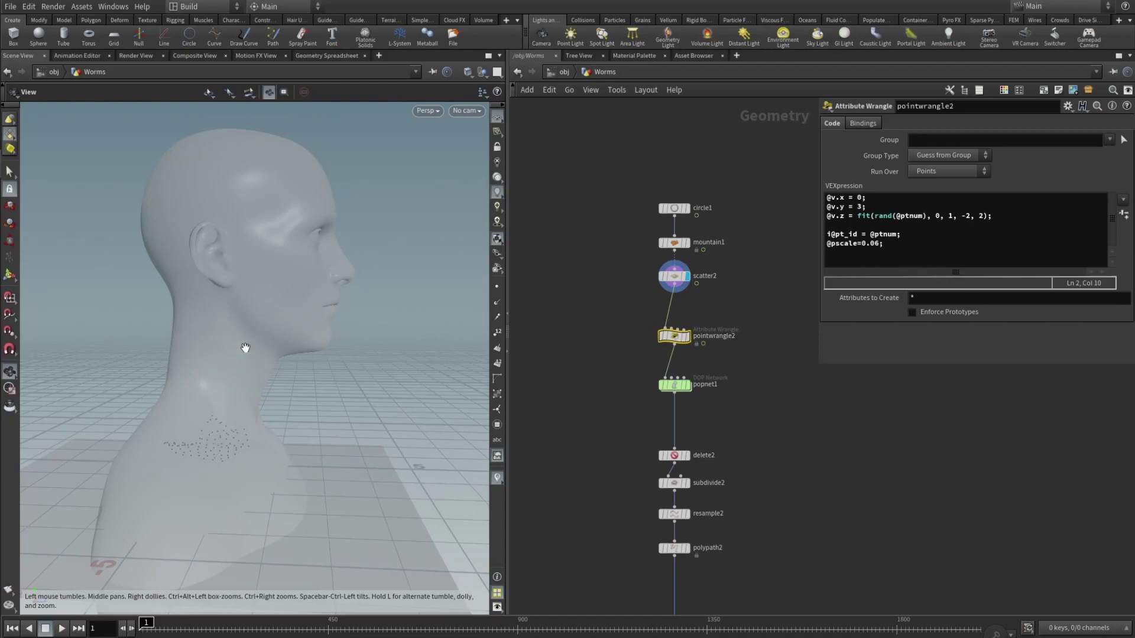
{"action": "left_click", "coordinate": [986, 216]}
{"action": "left_click", "coordinate": [847, 217]}
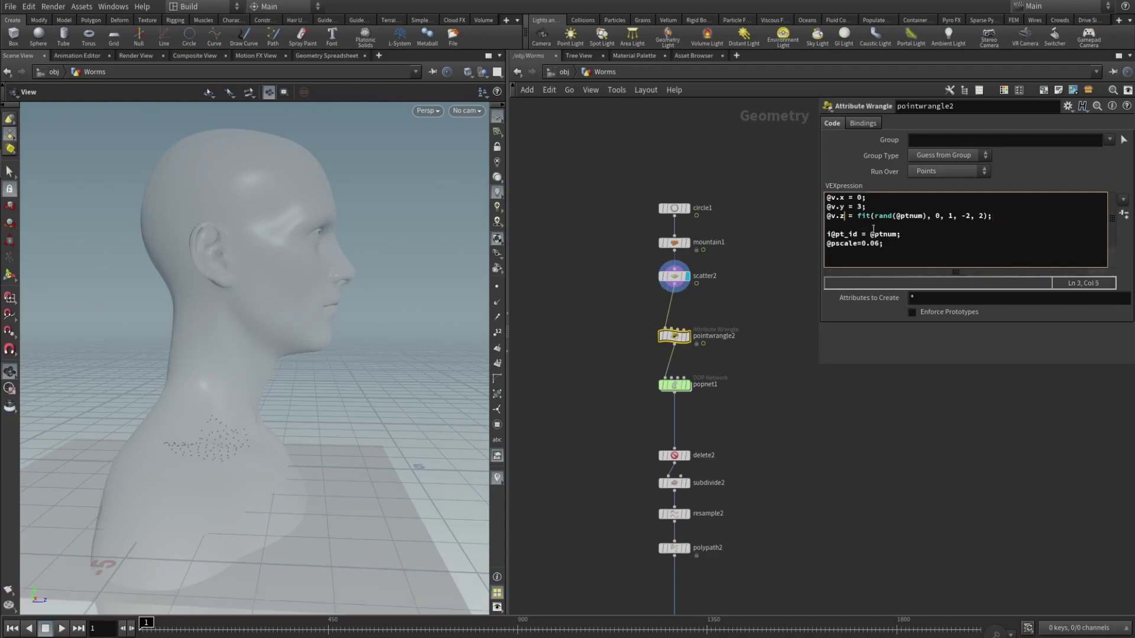
{"action": "left_click", "coordinate": [1036, 215]}
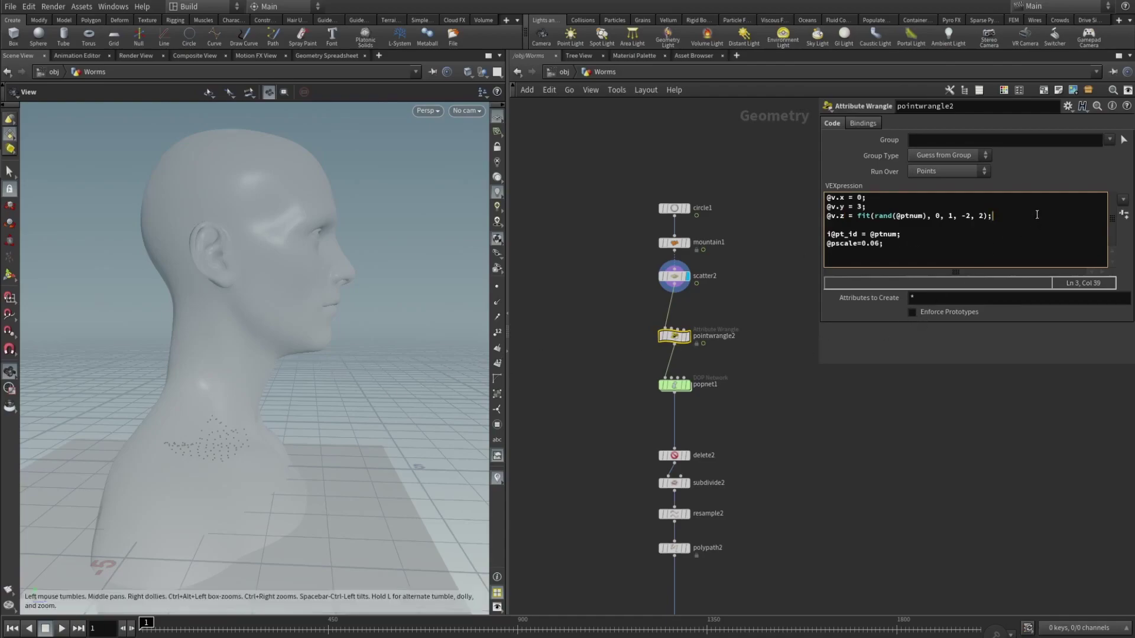
{"action": "key", "text": "Return"}
{"action": "key", "text": "Return"}
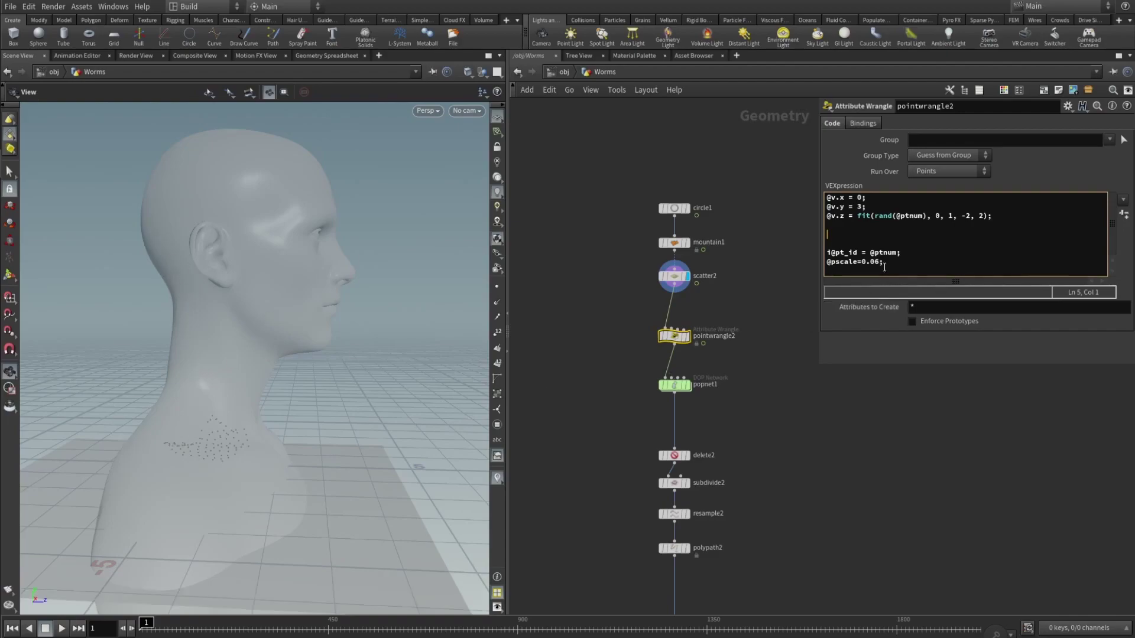
{"action": "type", "text": "fit("}
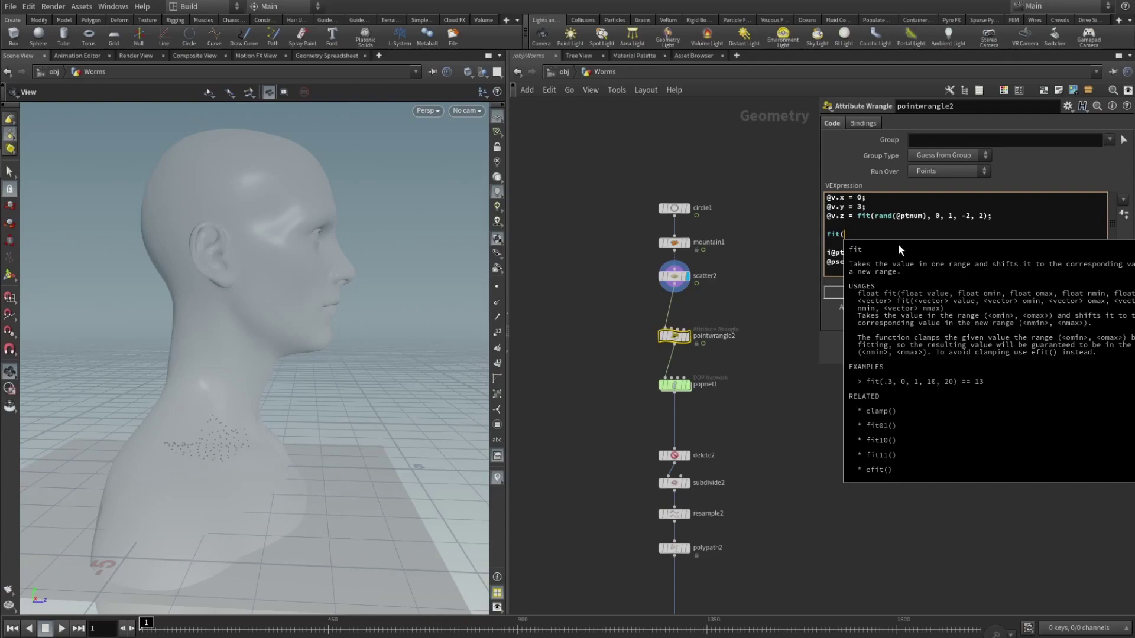
{"action": "type", "text": "rand"}
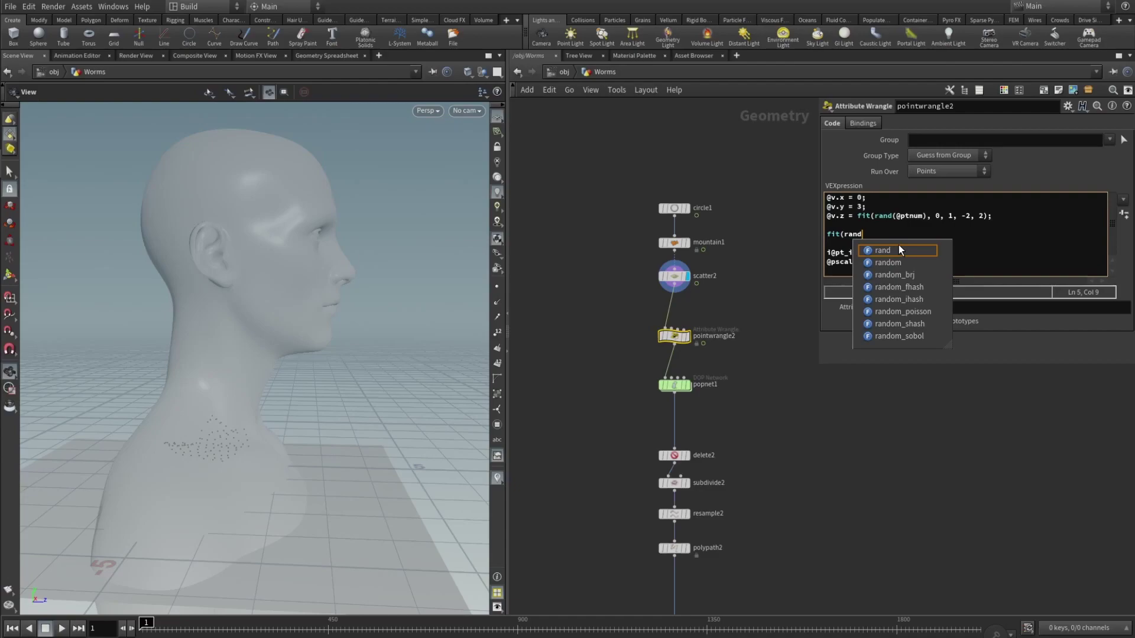
{"action": "type", "text": "("}
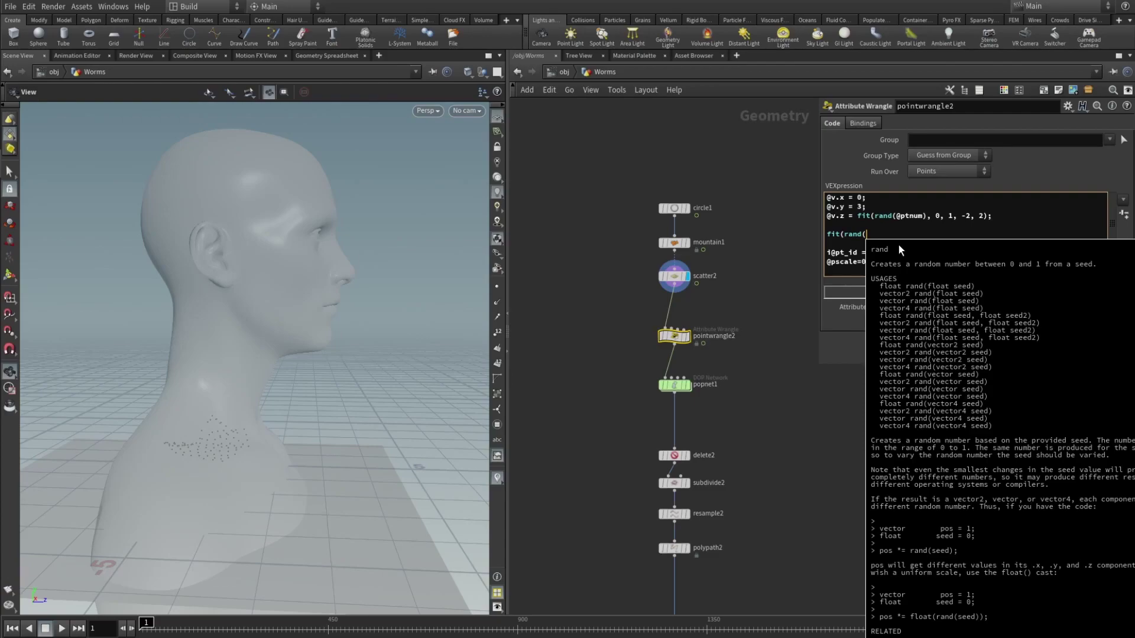
{"action": "type", "text": "@"}
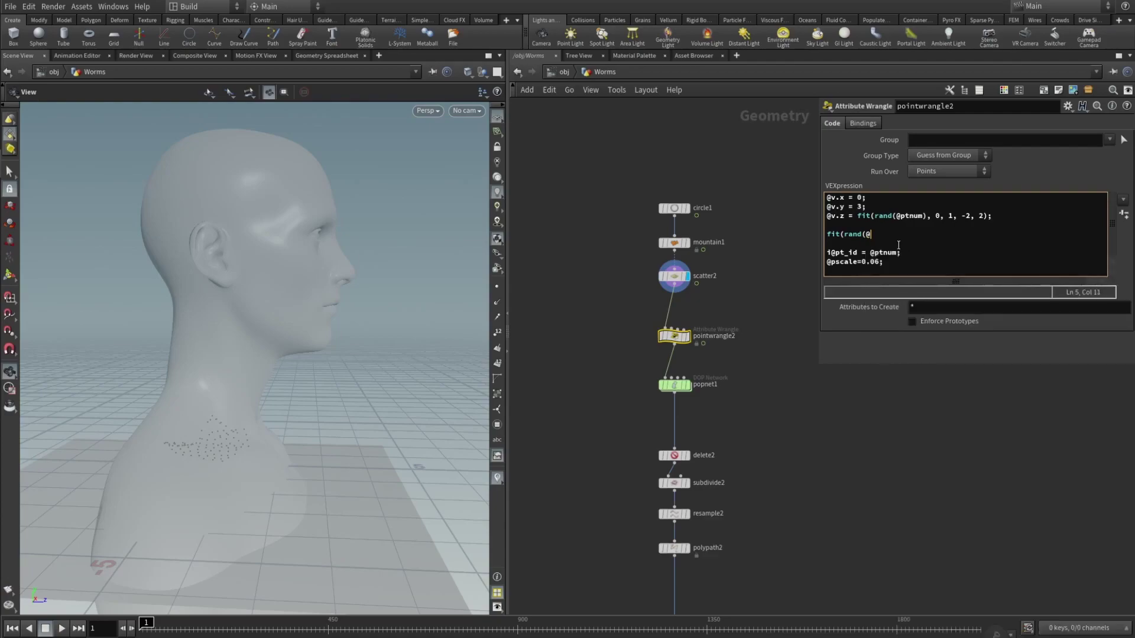
{"action": "type", "text": "ptnum"}
{"action": "type", "text": "0,"}
{"action": "type", "text": "-2, 2);"}
- Fix the spacing between the fit() arguments, adding a space before -2
{"action": "left_click", "coordinate": [837, 235]}
{"action": "key", "text": "Right"}
{"action": "key", "text": "Right"}
{"action": "key", "text": "Right"}
{"action": "key", "text": "Right"}
{"action": "key", "text": "Right"}
{"action": "left_click", "coordinate": [909, 235]}
{"action": "left_click", "coordinate": [927, 235]}
{"action": "left_click_drag", "start_coordinate": [962, 234], "coordinate": [844, 235]}
{"action": "key", "text": "BackSpace"}
{"action": "key", "text": "BackSpace"}
{"action": "key", "text": "BackSpace"}
{"action": "key", "text": "BackSpace"}
{"action": "key", "text": "BackSpace"}
{"action": "key", "text": "BackSpace"}
{"action": "key", "text": "BackSpace"}
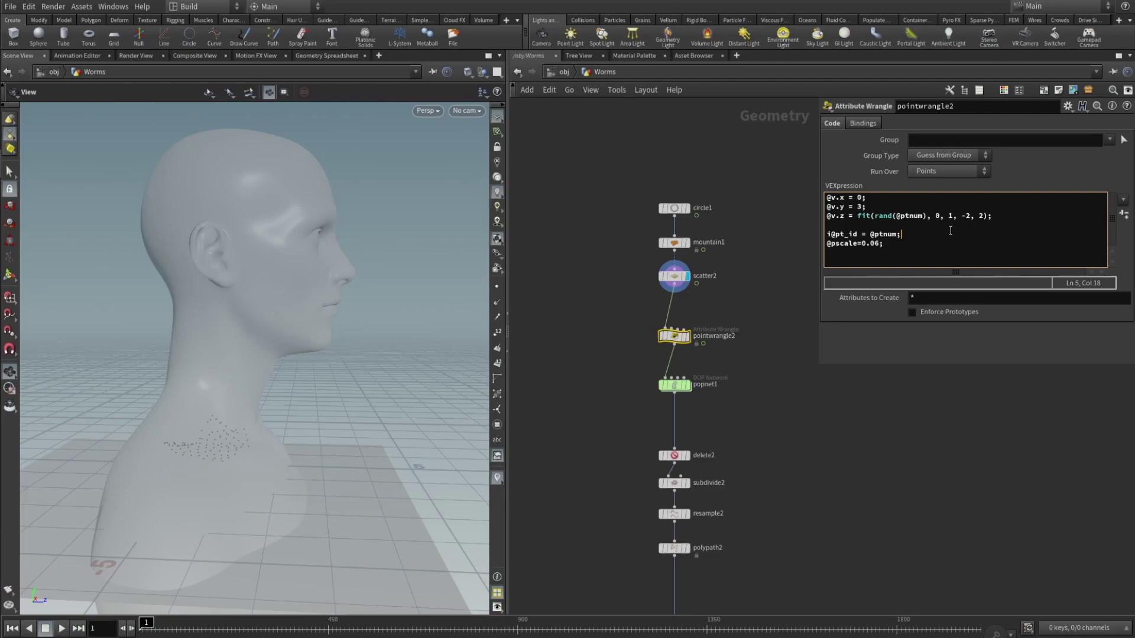
{"action": "left_click", "coordinate": [843, 234]}
{"action": "key", "text": "End"}
{"action": "key", "text": "Right"}
- Enter the popnet1 particle network and reveal the nodes below popsolver
{"action": "left_click", "coordinate": [674, 385]}
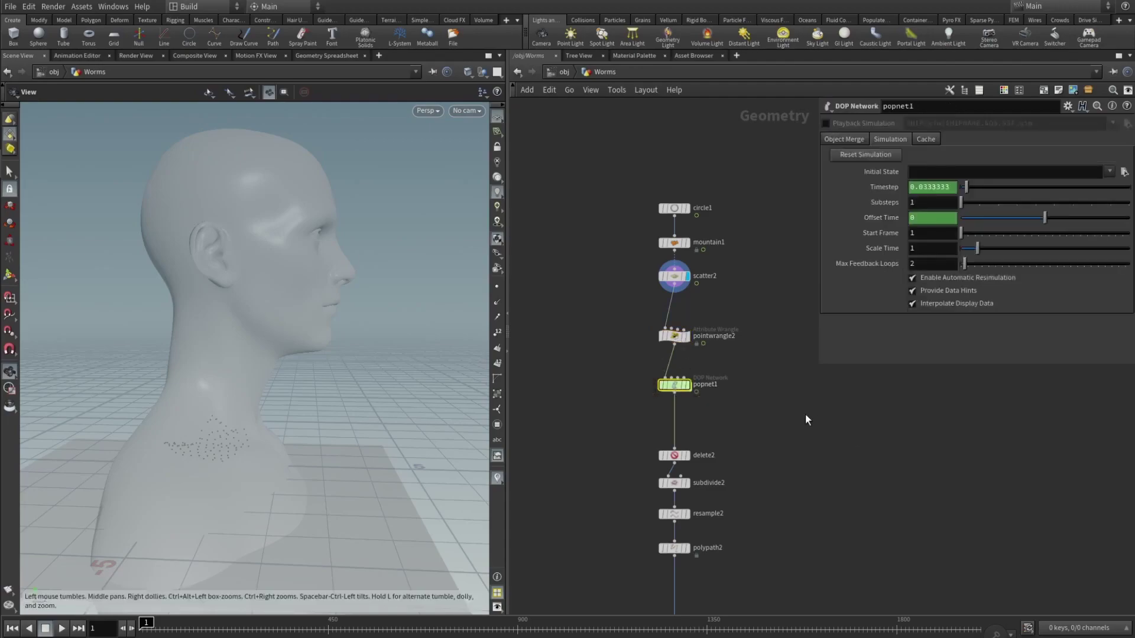
{"action": "mouse_move", "coordinate": [675, 384]}
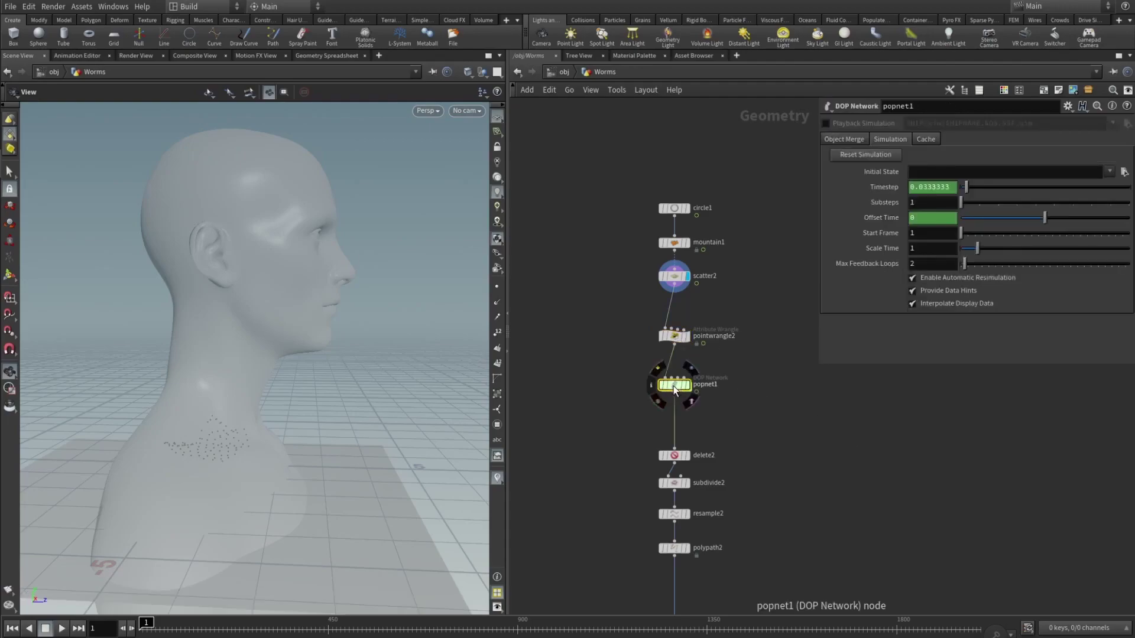
{"action": "double_click", "coordinate": [674, 385]}
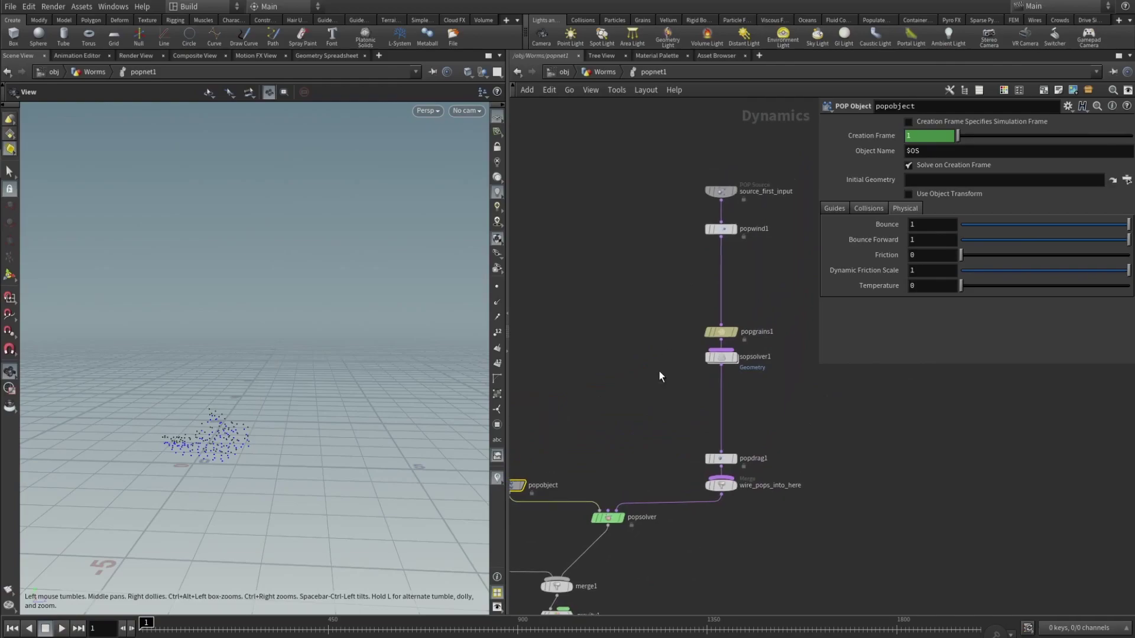
{"action": "middle_click_drag", "start_coordinate": [650, 452], "coordinate": [630, 355]}
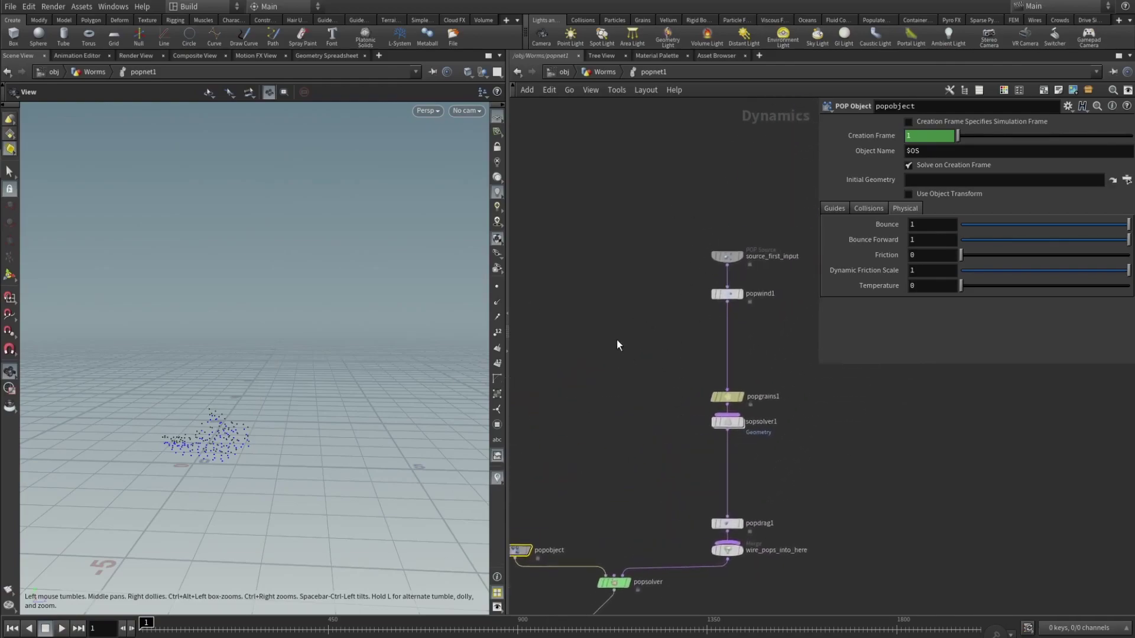
- Review source_first_input's Source, Birth and Attributes settings, then popwind1's wind 0, 0, 0.3 and noise
{"action": "left_click", "coordinate": [727, 257]}
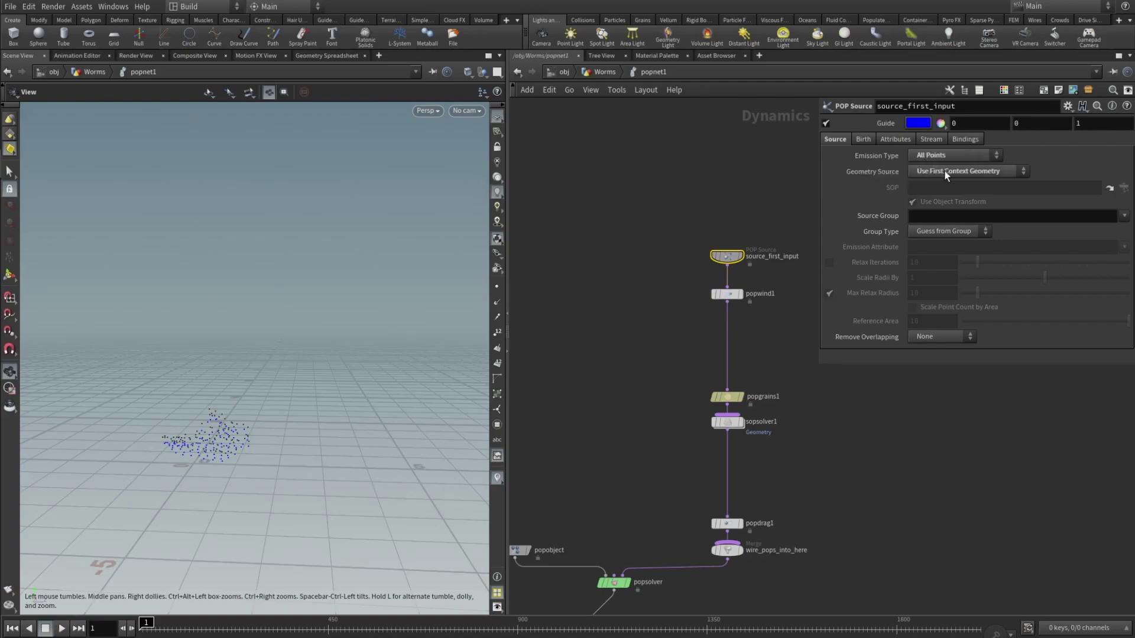
{"action": "left_click", "coordinate": [862, 139]}
{"action": "left_click", "coordinate": [896, 141]}
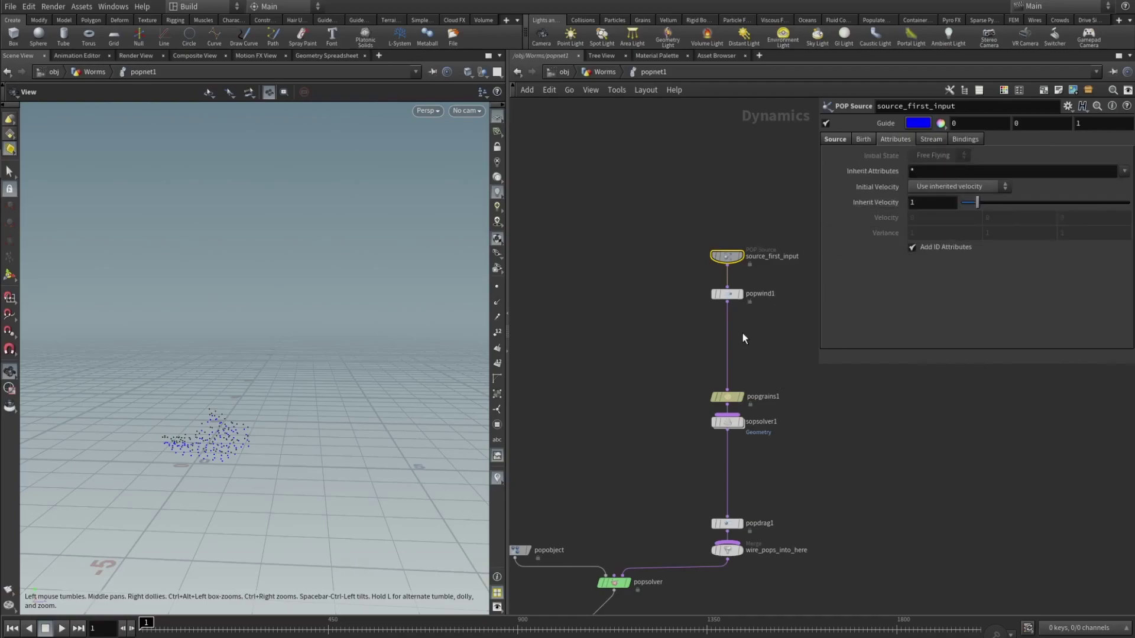
{"action": "left_click", "coordinate": [729, 293]}
{"action": "middle_click_drag", "start_coordinate": [755, 352], "coordinate": [662, 354]}
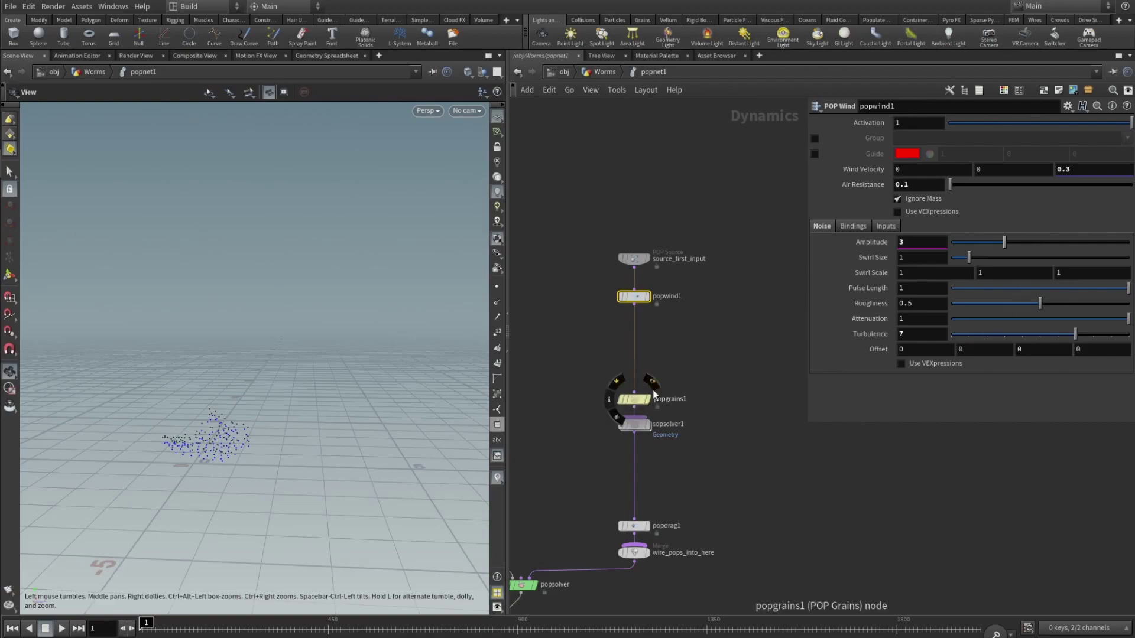
- Move popgrains1 higher and review its behavior (separation 0.1, 10 iterations) and Solver parameters
{"action": "left_click", "coordinate": [632, 397]}
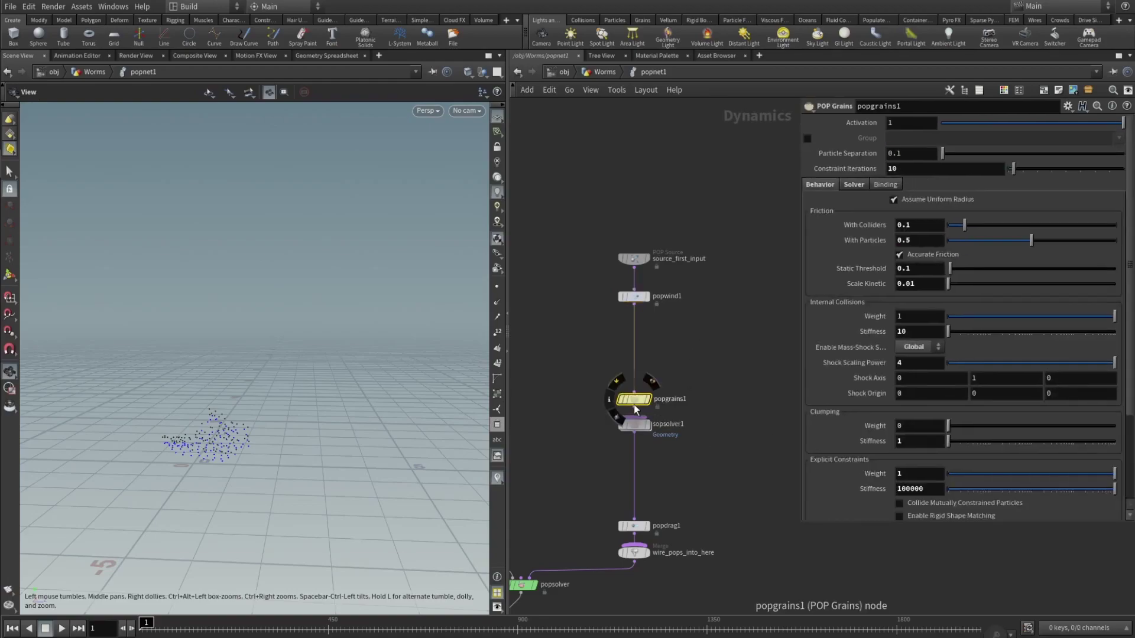
{"action": "left_click_drag", "start_coordinate": [631, 396], "coordinate": [632, 362]}
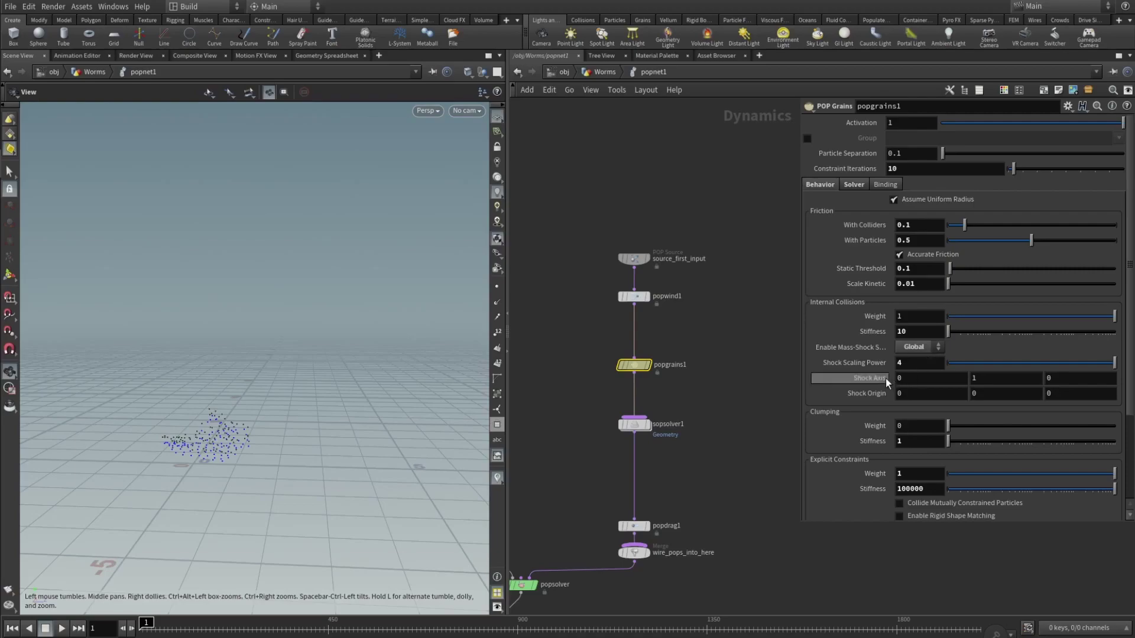
{"action": "scroll", "coordinate": [846, 382], "scroll_direction": "down", "scroll_amount": 1}
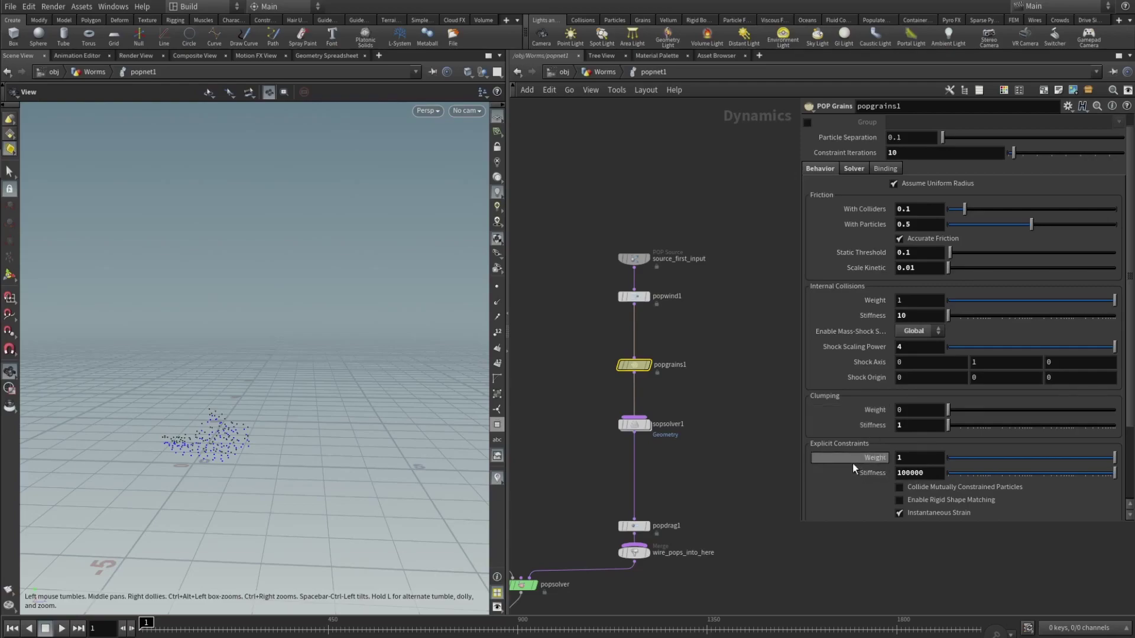
{"action": "scroll", "coordinate": [853, 464], "scroll_direction": "down", "scroll_amount": 1}
{"action": "scroll", "coordinate": [844, 463], "scroll_direction": "down", "scroll_amount": 2}
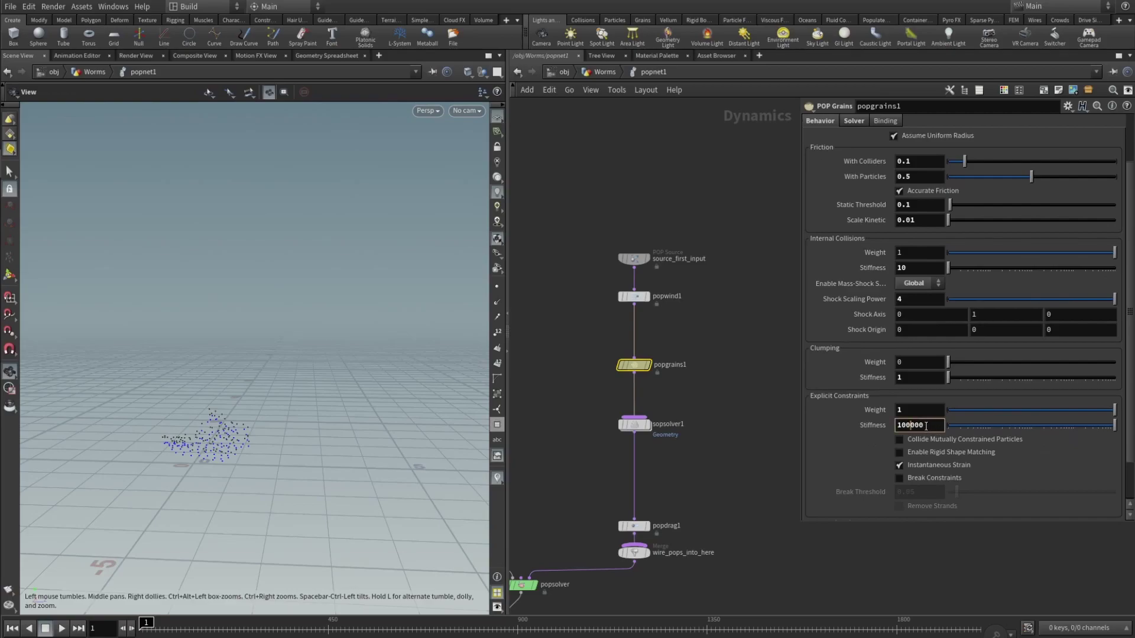
{"action": "scroll", "coordinate": [847, 425], "scroll_direction": "down", "scroll_amount": 3}
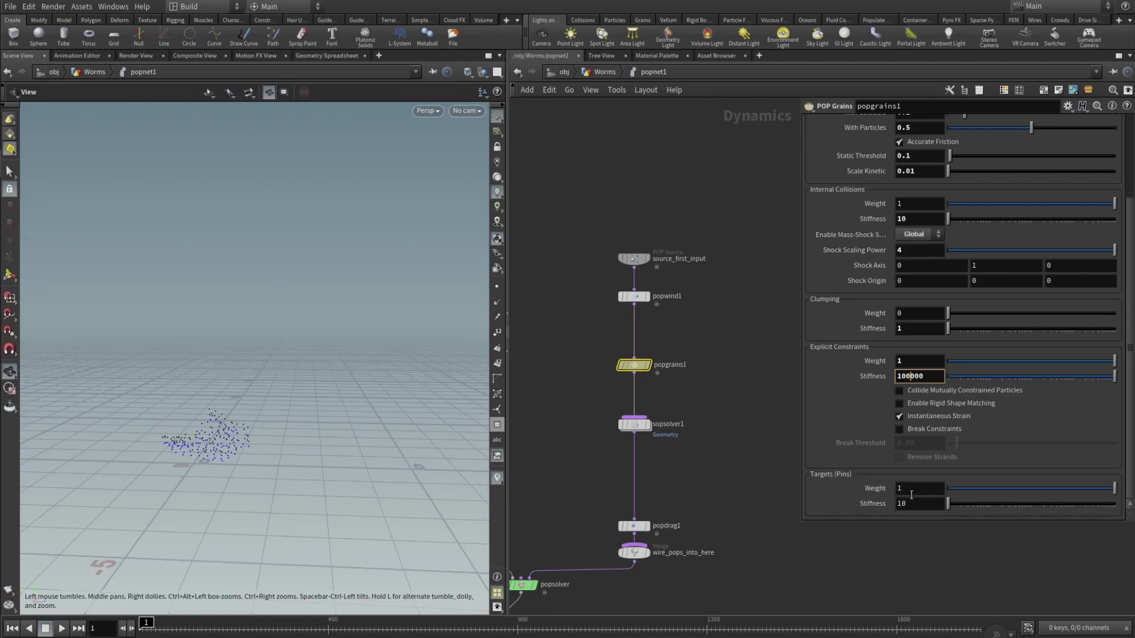
{"action": "scroll", "coordinate": [834, 180], "scroll_direction": "up", "scroll_amount": 15}
{"action": "left_click", "coordinate": [854, 152]}
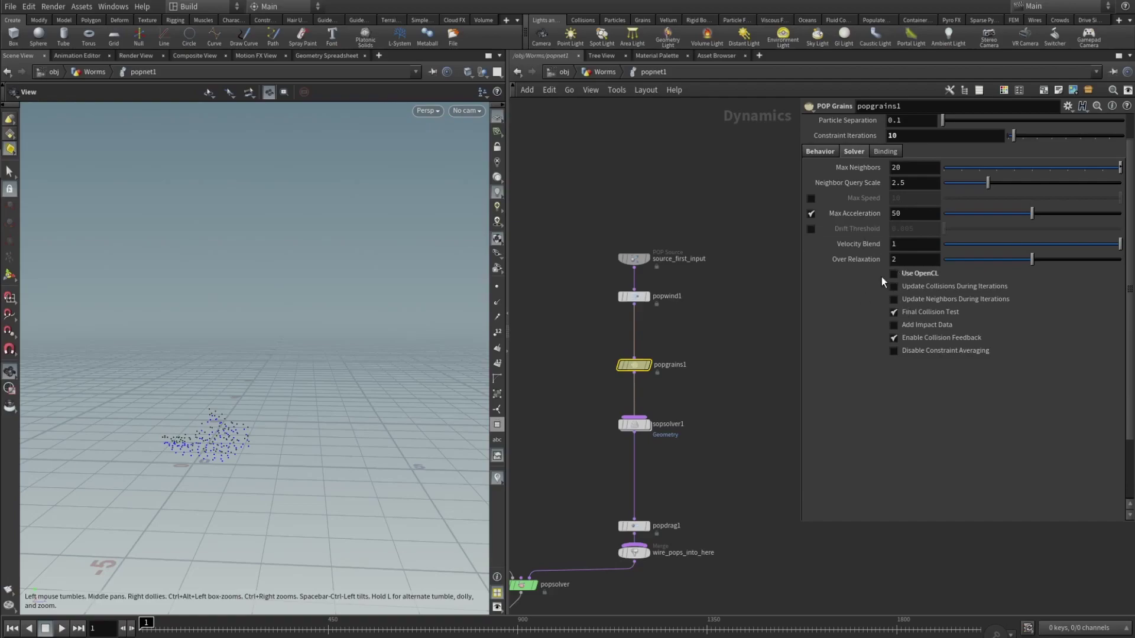
- Go inside sopsolver1 and inspect the convertline1 rest-length settings
{"action": "left_click", "coordinate": [819, 152]}
{"action": "scroll", "coordinate": [733, 343], "scroll_direction": "down", "scroll_amount": 5}
{"action": "left_click", "coordinate": [662, 334]}
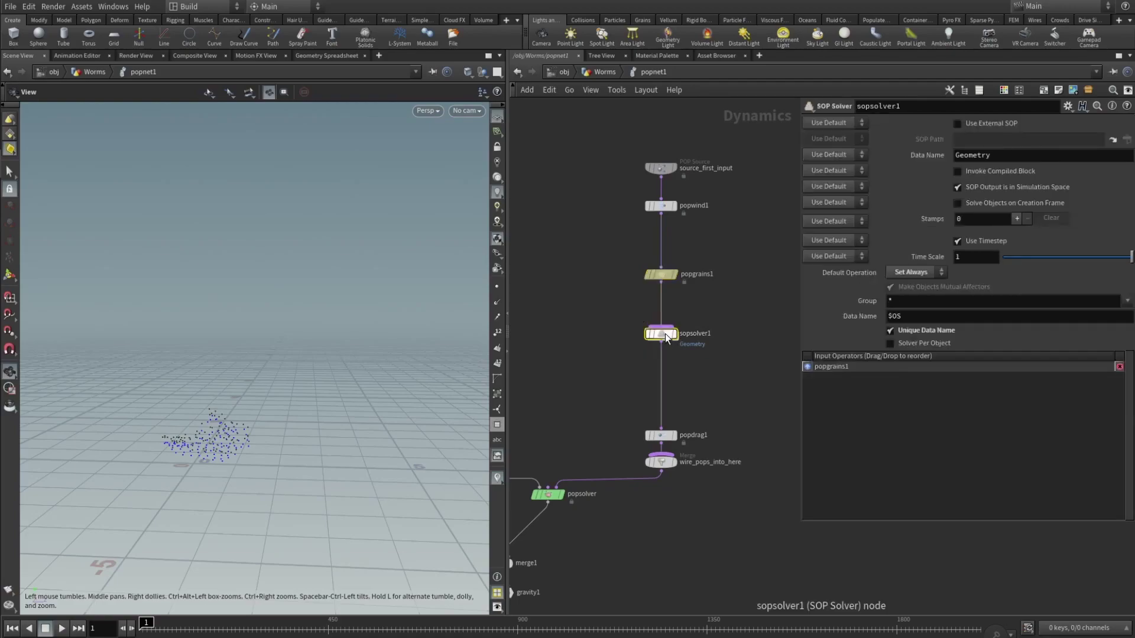
{"action": "mouse_move", "coordinate": [667, 340]}
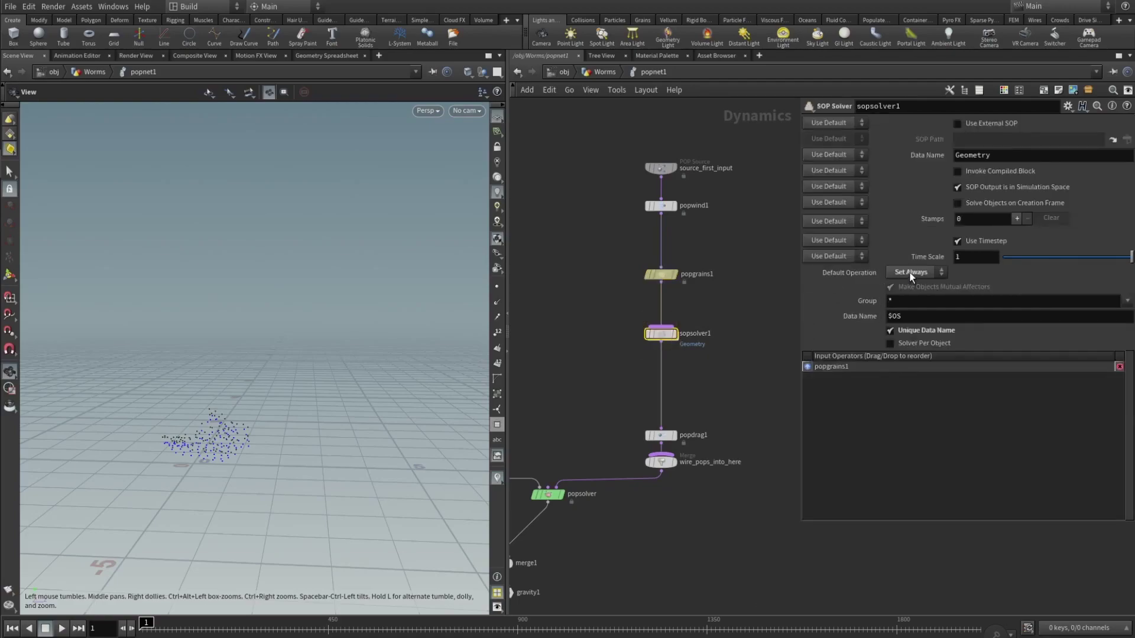
{"action": "double_click", "coordinate": [662, 334]}
{"action": "scroll", "coordinate": [580, 353], "scroll_direction": "up", "scroll_amount": 2}
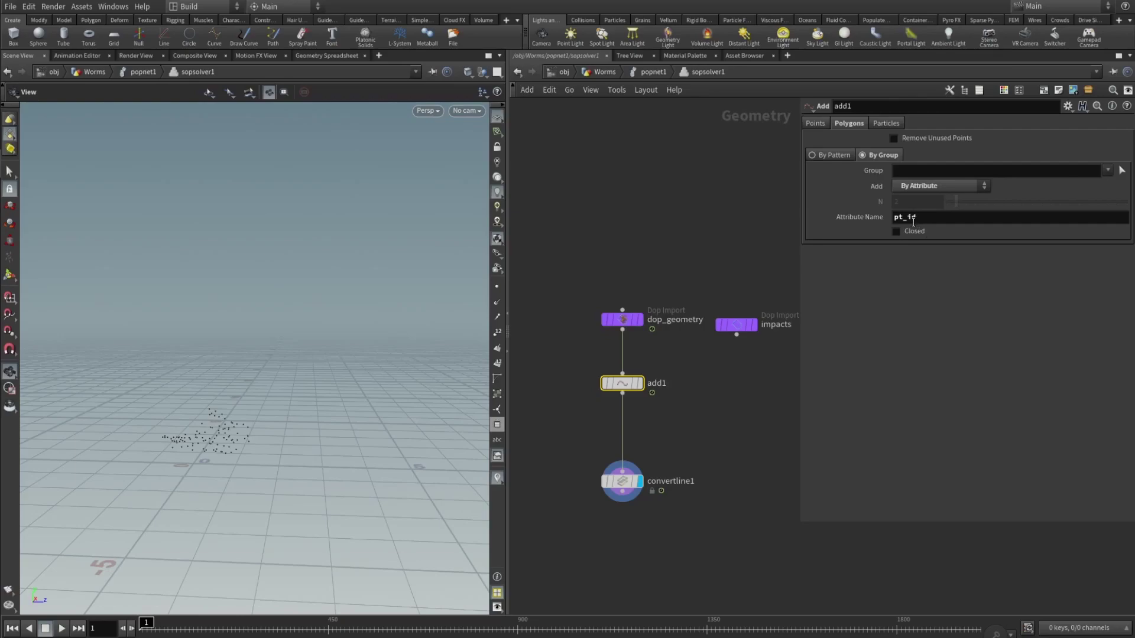
{"action": "left_click", "coordinate": [622, 481]}
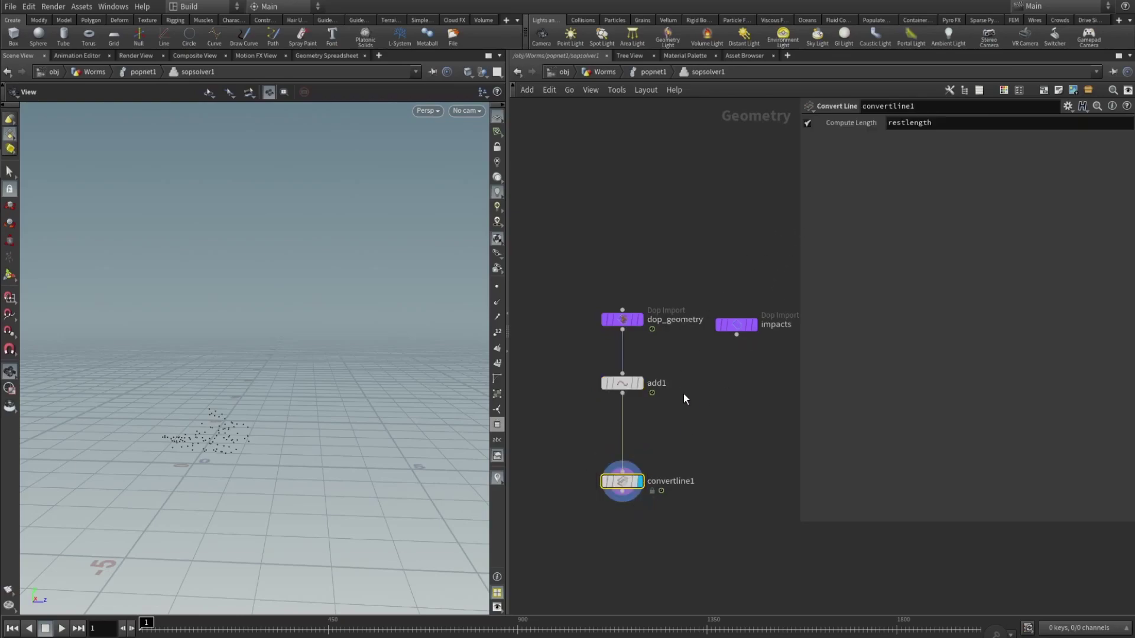
- Back in the particle network, check popdrag1's drag and popsolver's substeps (time scale 1, substeps 1)
{"action": "left_click", "coordinate": [653, 73]}
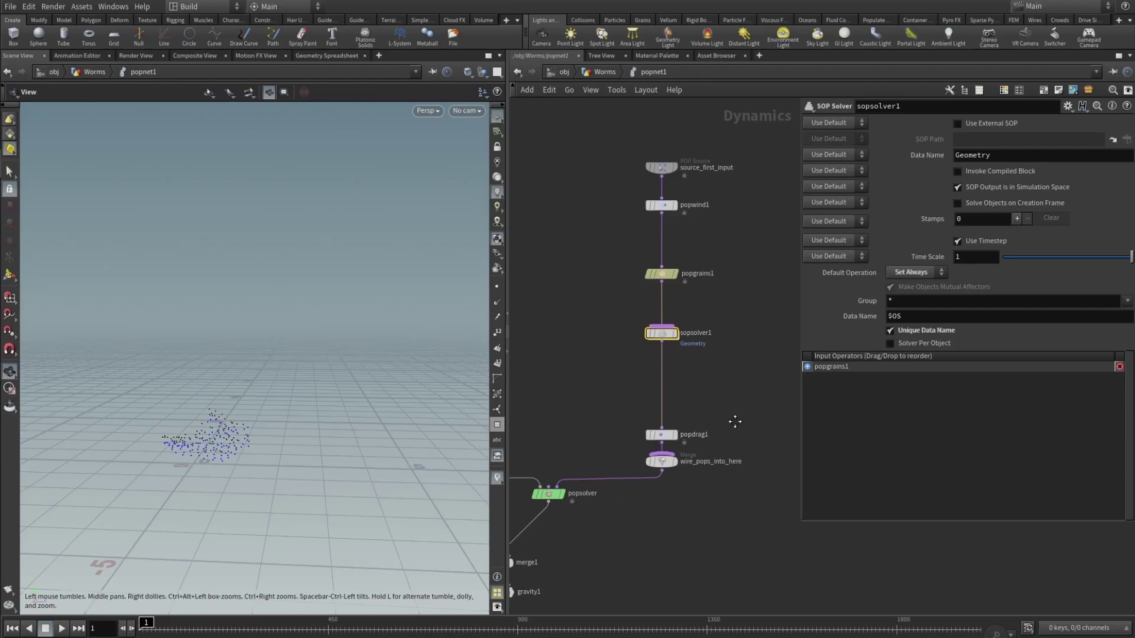
{"action": "left_click", "coordinate": [682, 360]}
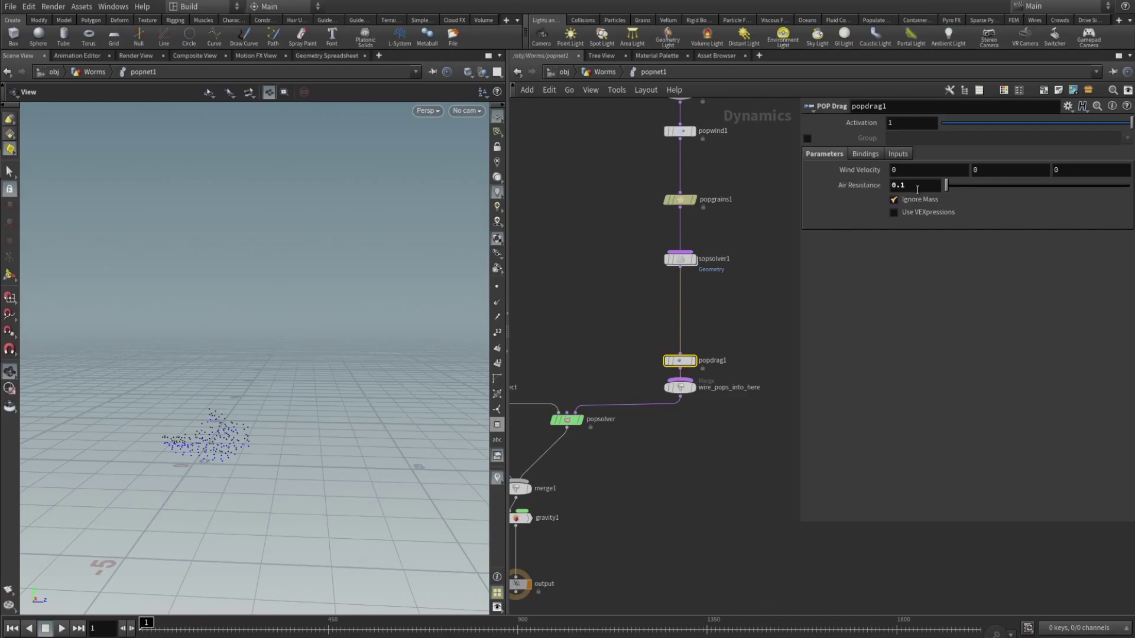
{"action": "middle_click_drag", "start_coordinate": [687, 469], "coordinate": [750, 370]}
{"action": "left_click", "coordinate": [632, 320]}
{"action": "middle_click_drag", "start_coordinate": [665, 520], "coordinate": [745, 438]}
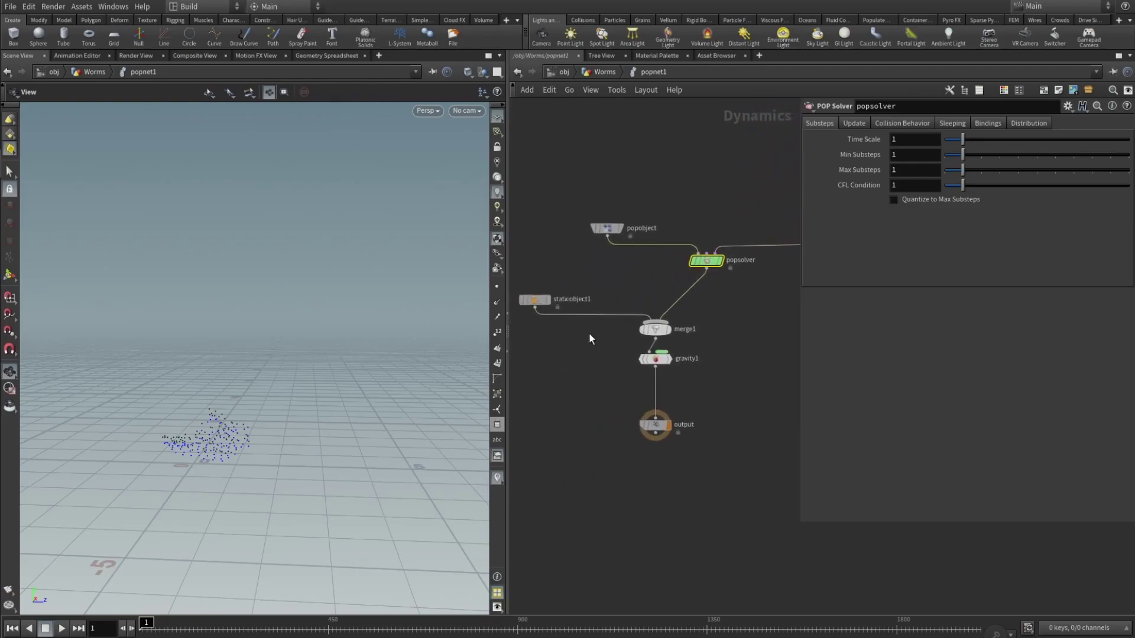
- Confirm staticobject1's SOP Path /obj/Collider/OUT_Collider and toggle Display Geometry on and off
{"action": "left_click", "coordinate": [540, 296]}
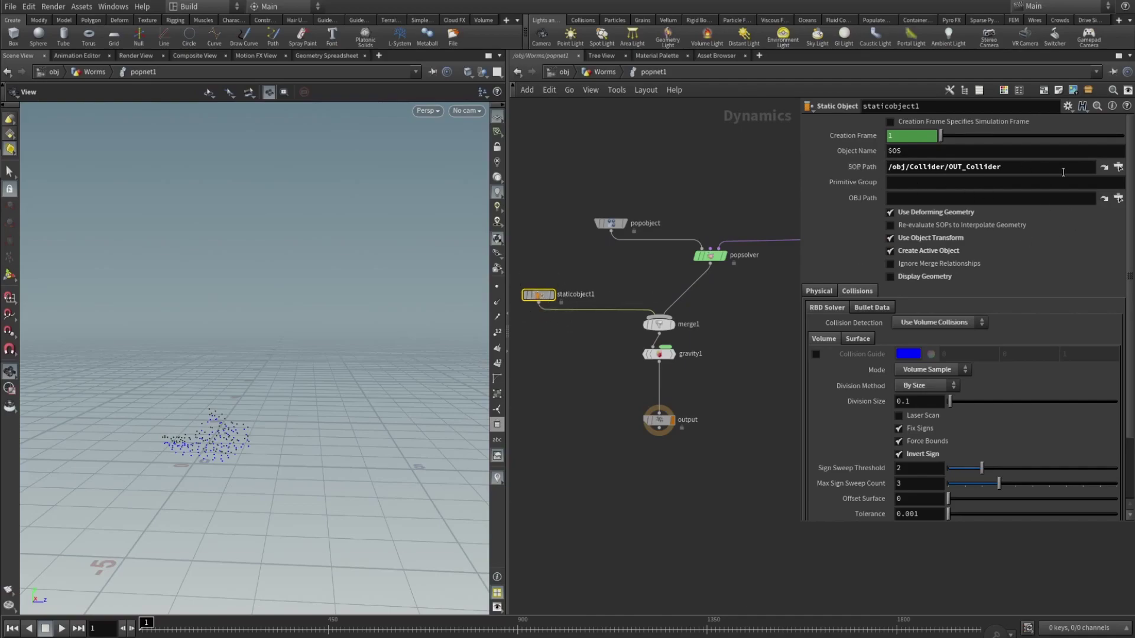
{"action": "left_click", "coordinate": [1118, 167]}
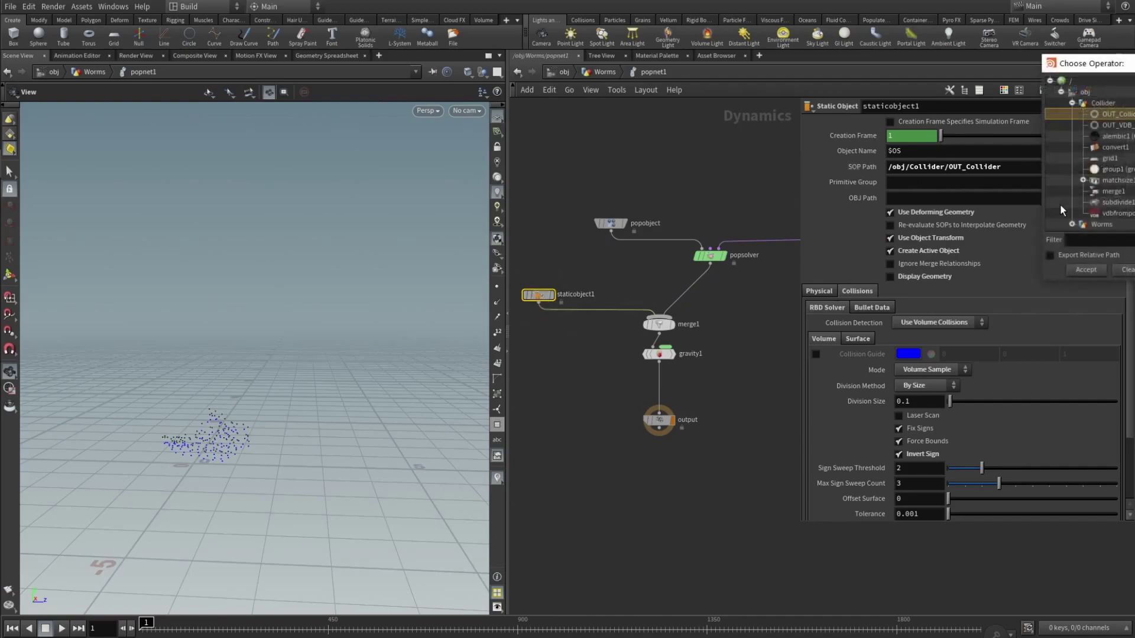
{"action": "left_click", "coordinate": [1115, 124]}
{"action": "key", "text": "Escape"}
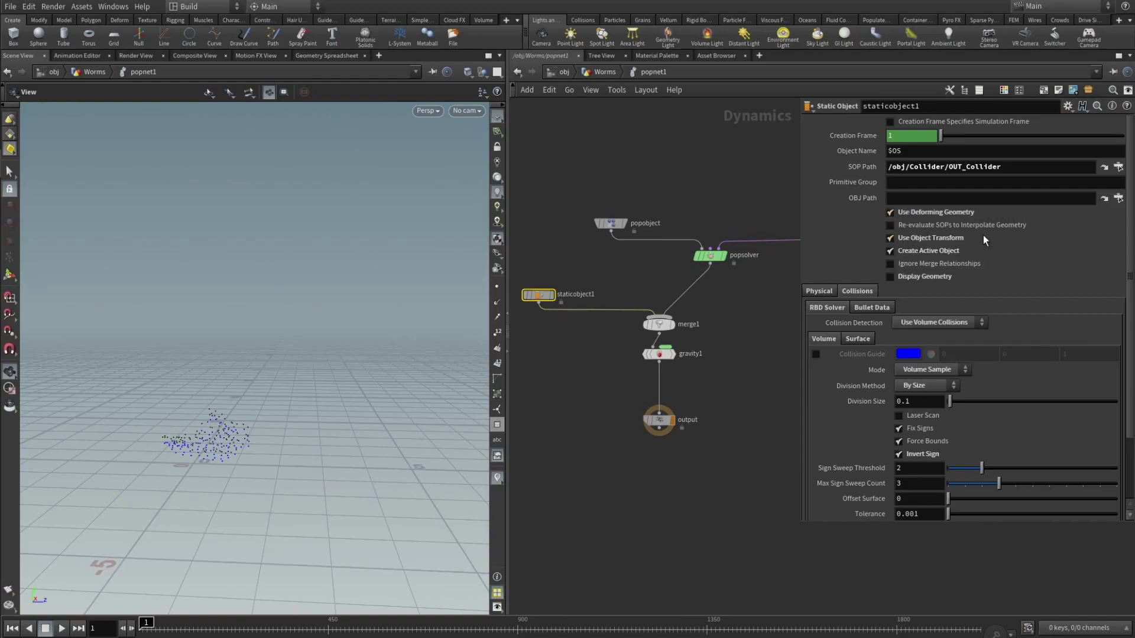
{"action": "left_click", "coordinate": [895, 279]}
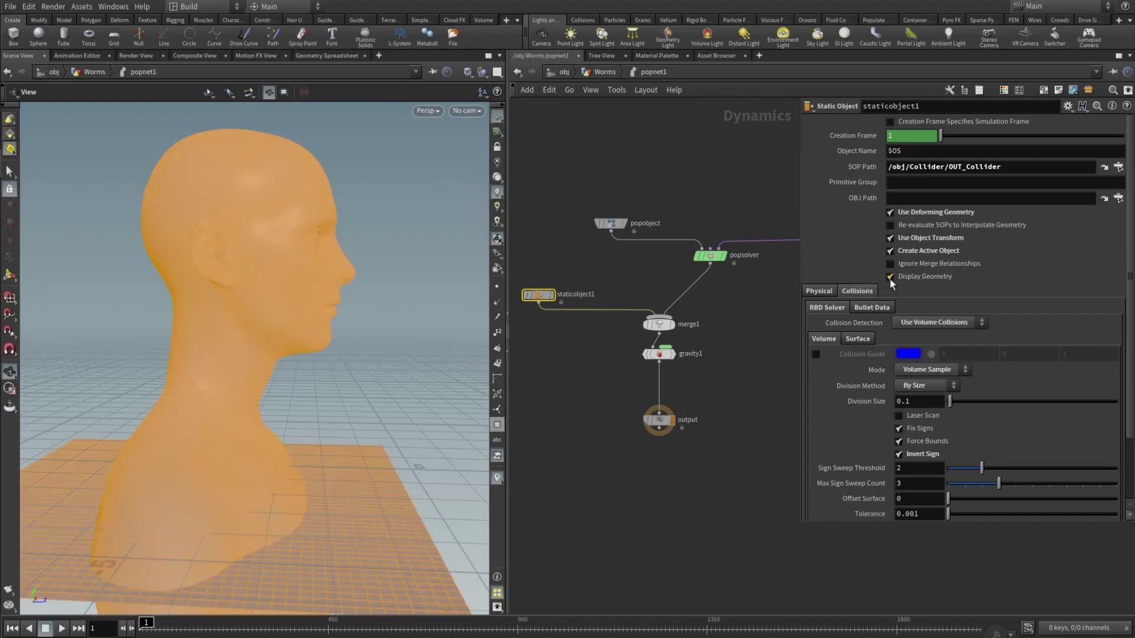
{"action": "left_click", "coordinate": [890, 277]}
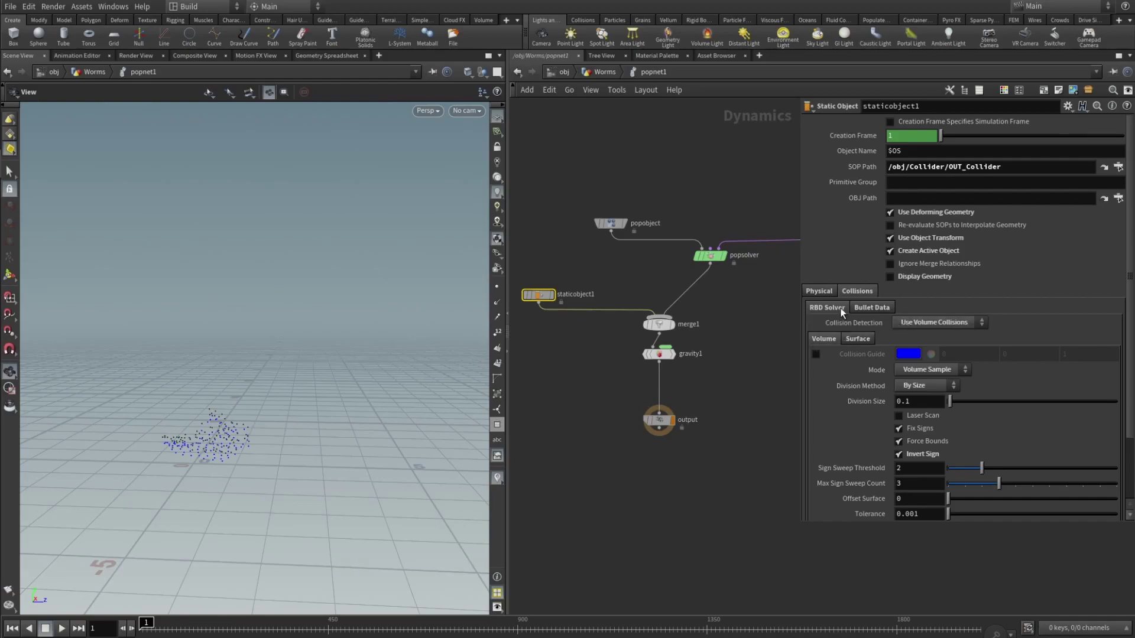
- Keep Use Volume Collisions and confirm the proxy volume /obj/Collider/OUT_VDB_Collider
{"action": "left_click", "coordinate": [920, 323]}
{"action": "left_click", "coordinate": [919, 346]}
{"action": "scroll", "coordinate": [1127, 378], "scroll_direction": "down", "scroll_amount": 3}
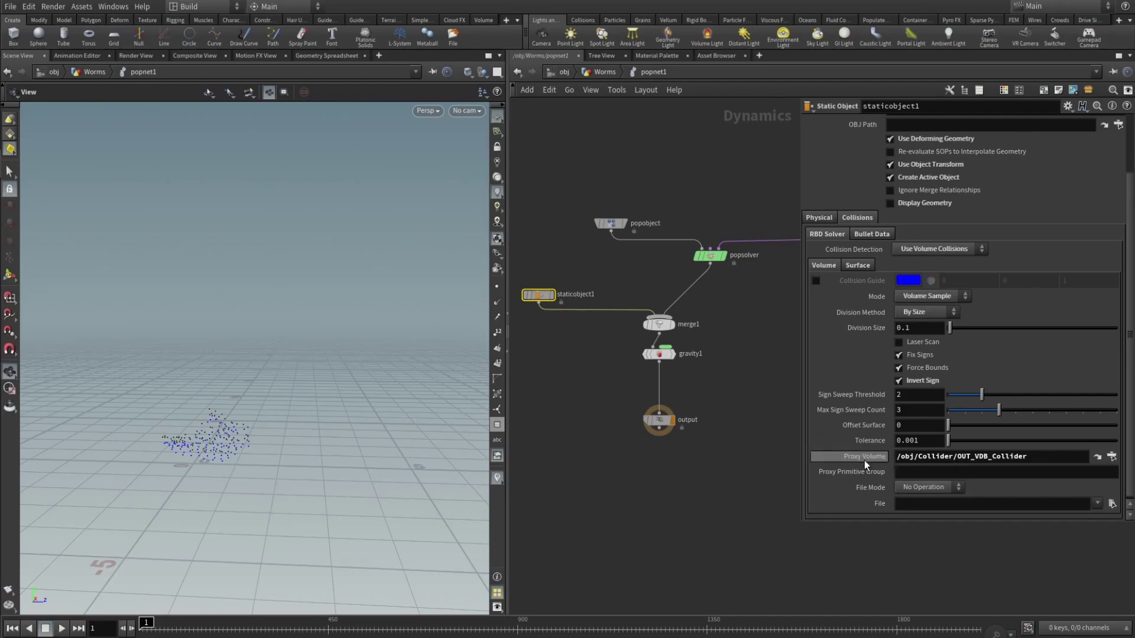
{"action": "mouse_move", "coordinate": [865, 461]}
{"action": "left_click", "coordinate": [1112, 457]}
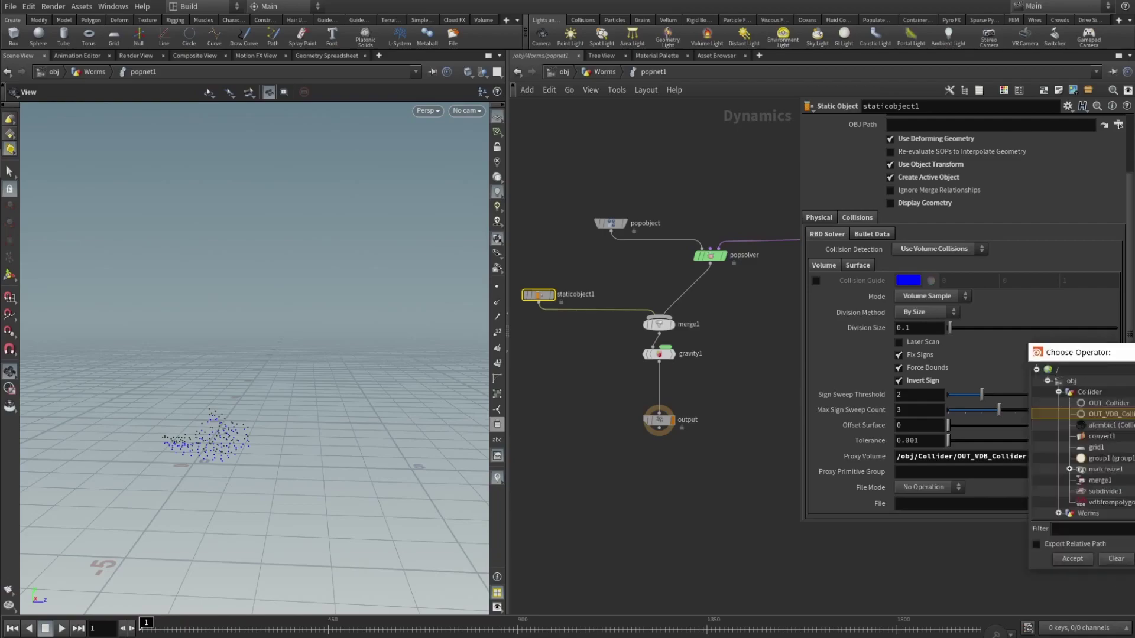
{"action": "key", "text": "Escape"}
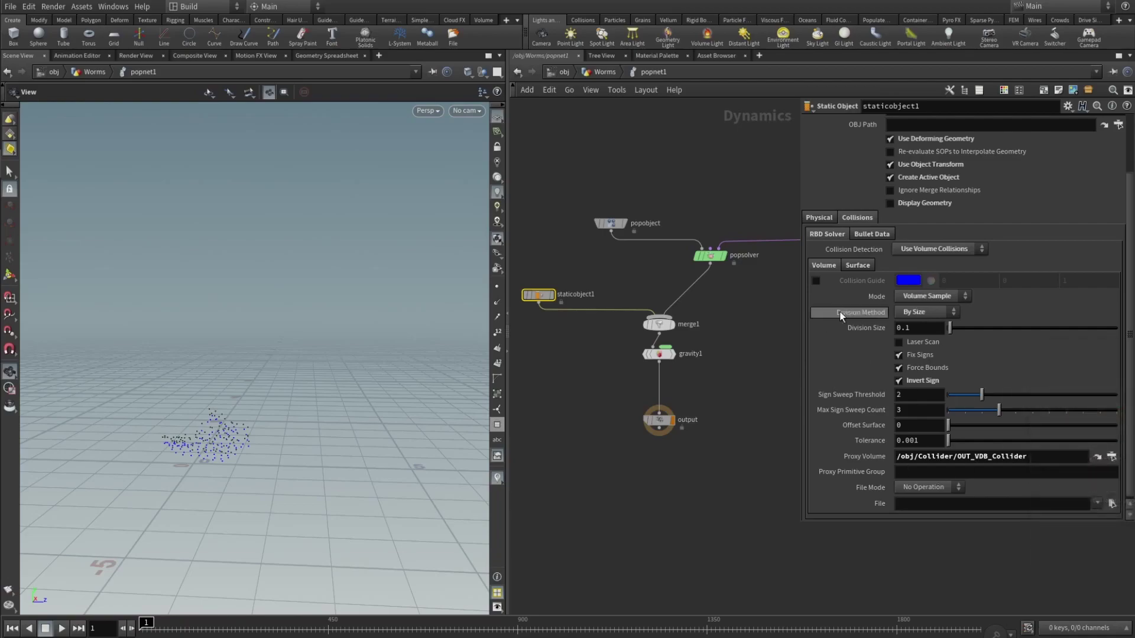
- Show the collider's guide volume and review its bounce and friction physical settings
{"action": "left_click", "coordinate": [816, 280]}
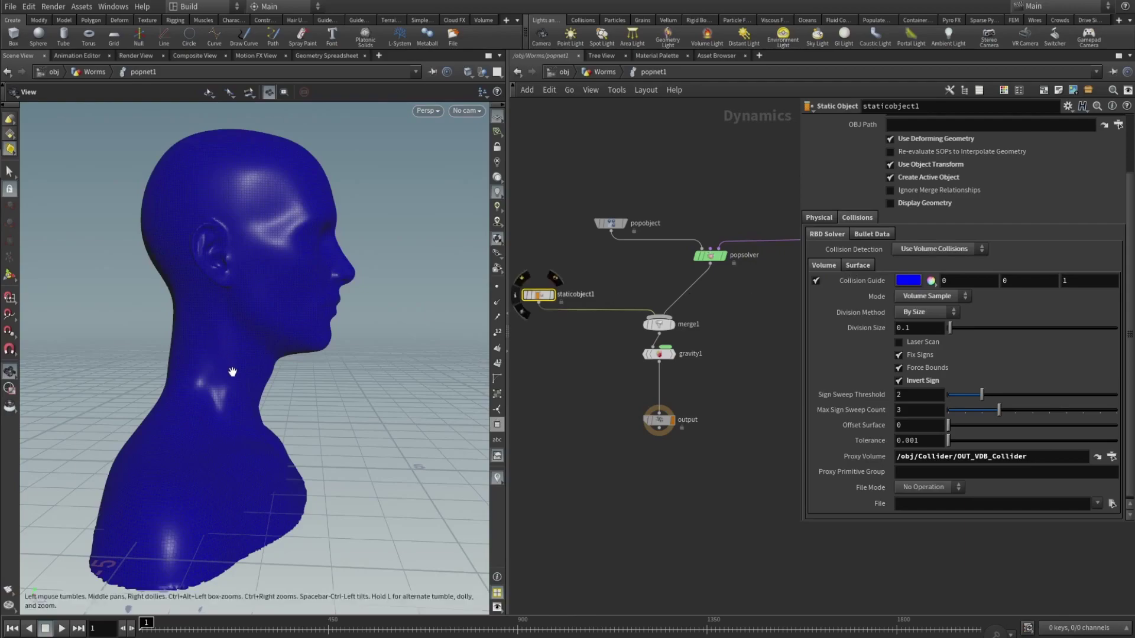
{"action": "left_click_drag", "start_coordinate": [228, 375], "coordinate": [324, 310]}
{"action": "left_click", "coordinate": [815, 280]}
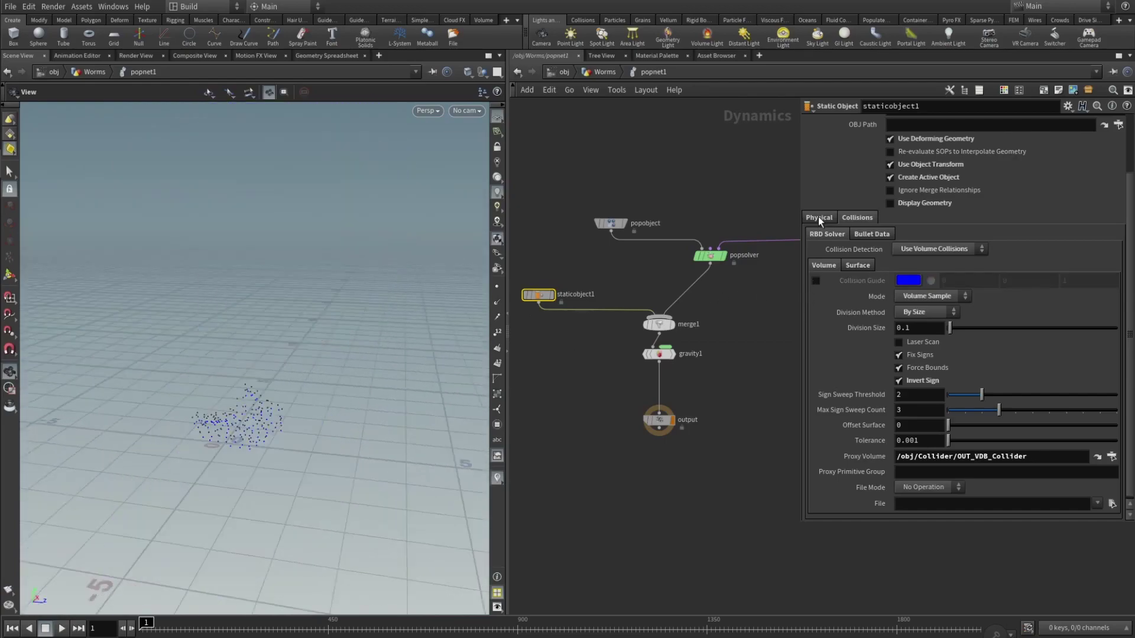
{"action": "left_click", "coordinate": [819, 218]}
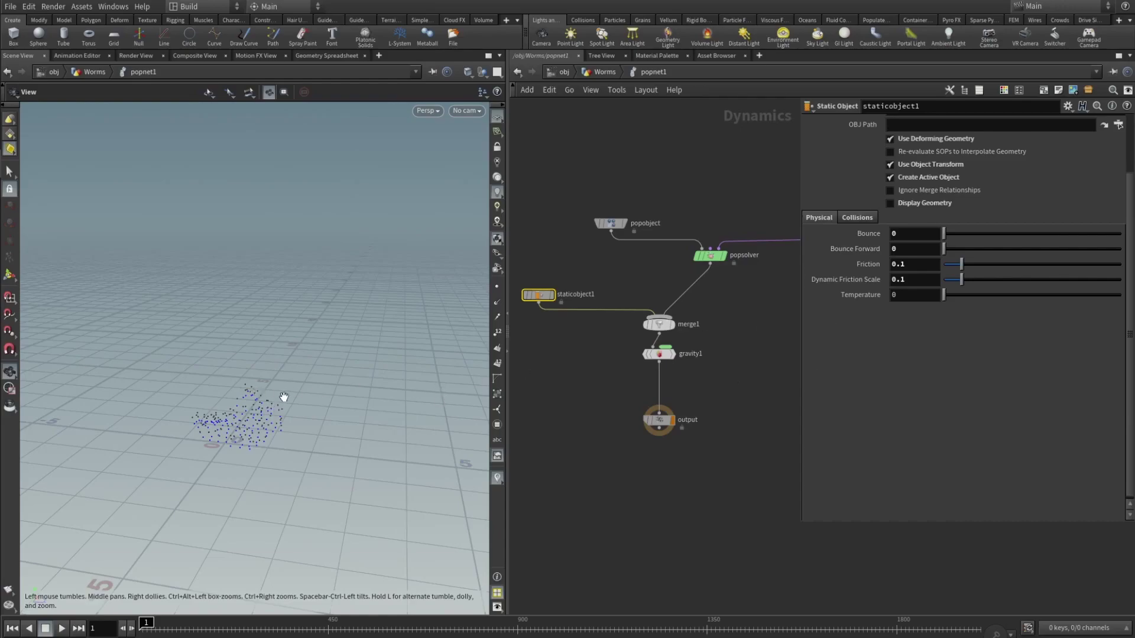
- Inspect merge1, then the gravity1 force with Force Y of -0.8
{"action": "left_click", "coordinate": [657, 325]}
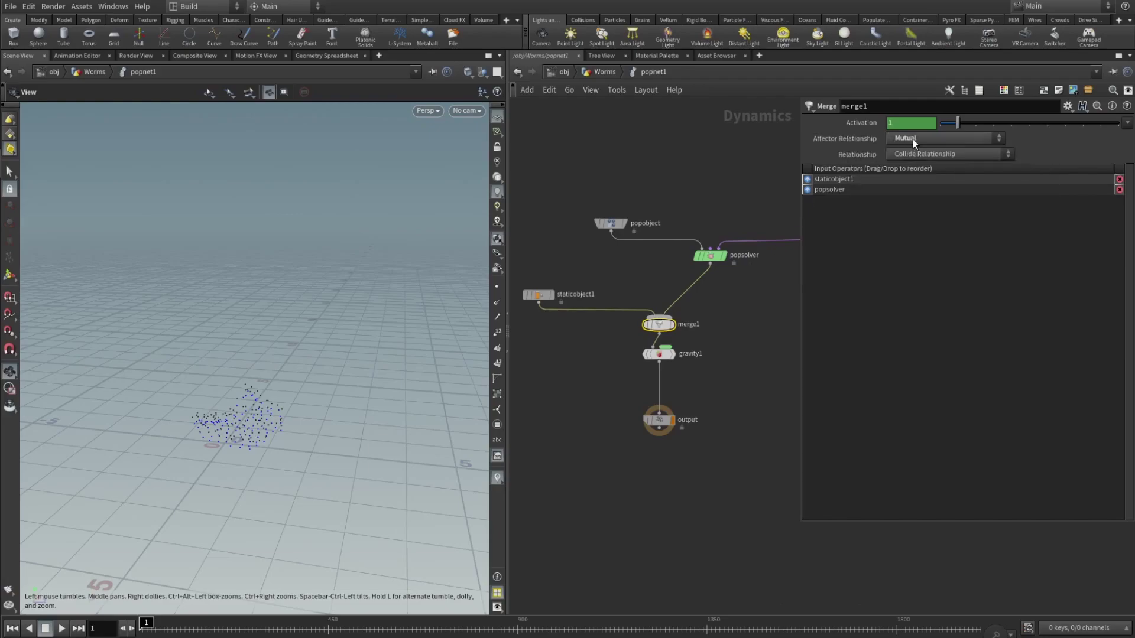
{"action": "left_click", "coordinate": [661, 354]}
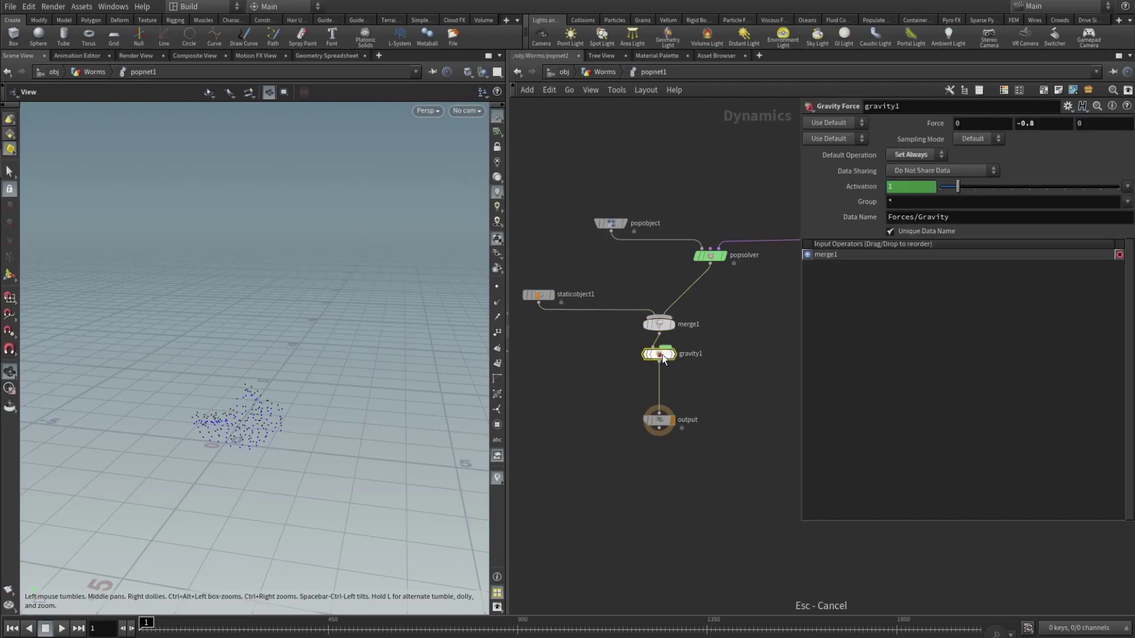
{"action": "left_click", "coordinate": [1043, 123]}
- Return to the Worms network, where popnet1 feeds delete2, subdivide2, resample2 and polypath2
{"action": "key", "text": "u"}
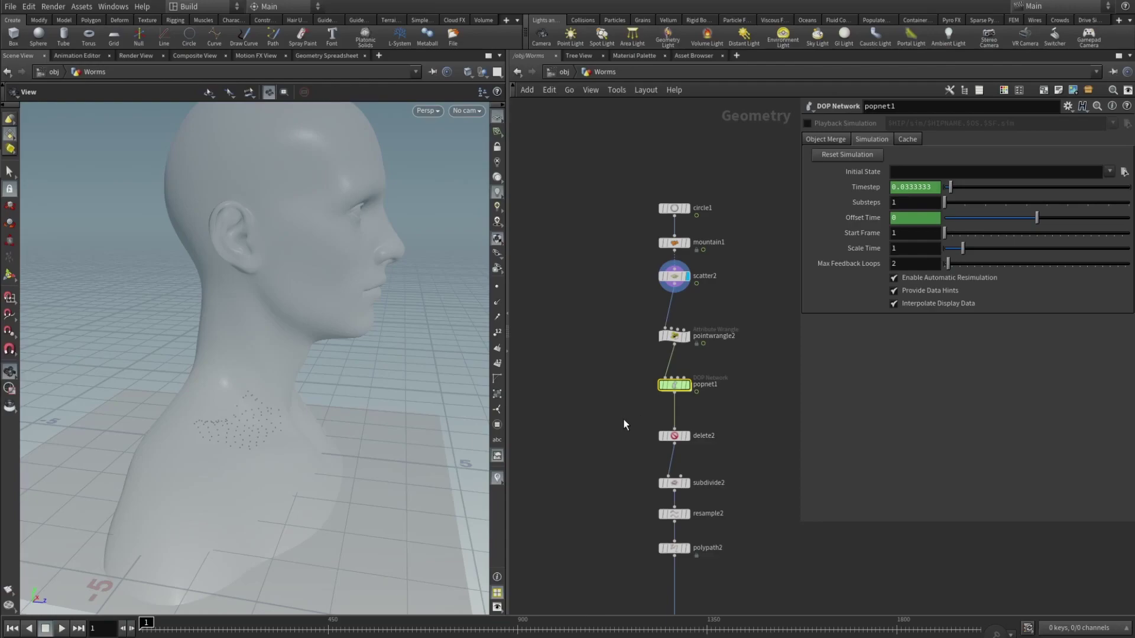
{"action": "mouse_move", "coordinate": [693, 440]}
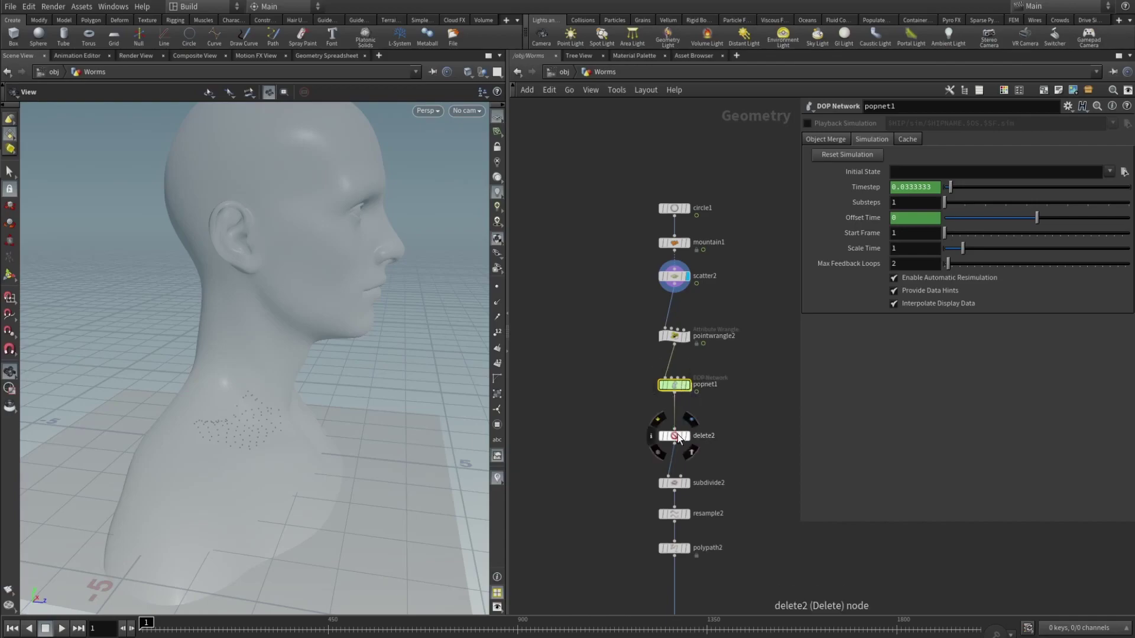
- Check delete2 removes group1, then display popnet1 and finally delete2 over the head and neck
{"action": "left_click", "coordinate": [678, 437]}
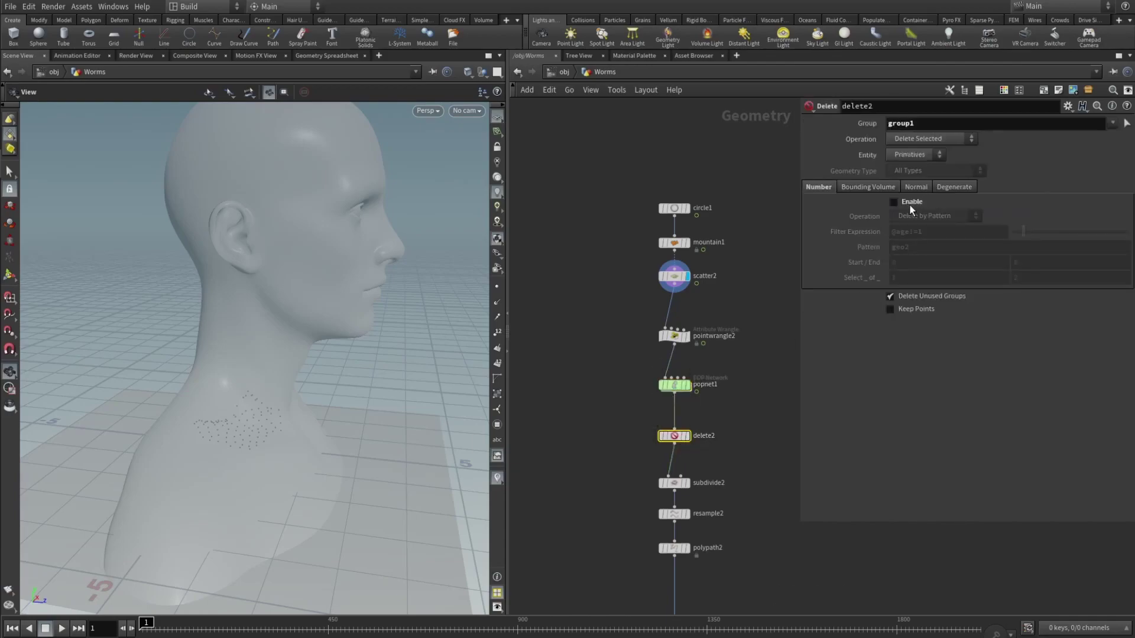
{"action": "left_click", "coordinate": [918, 123]}
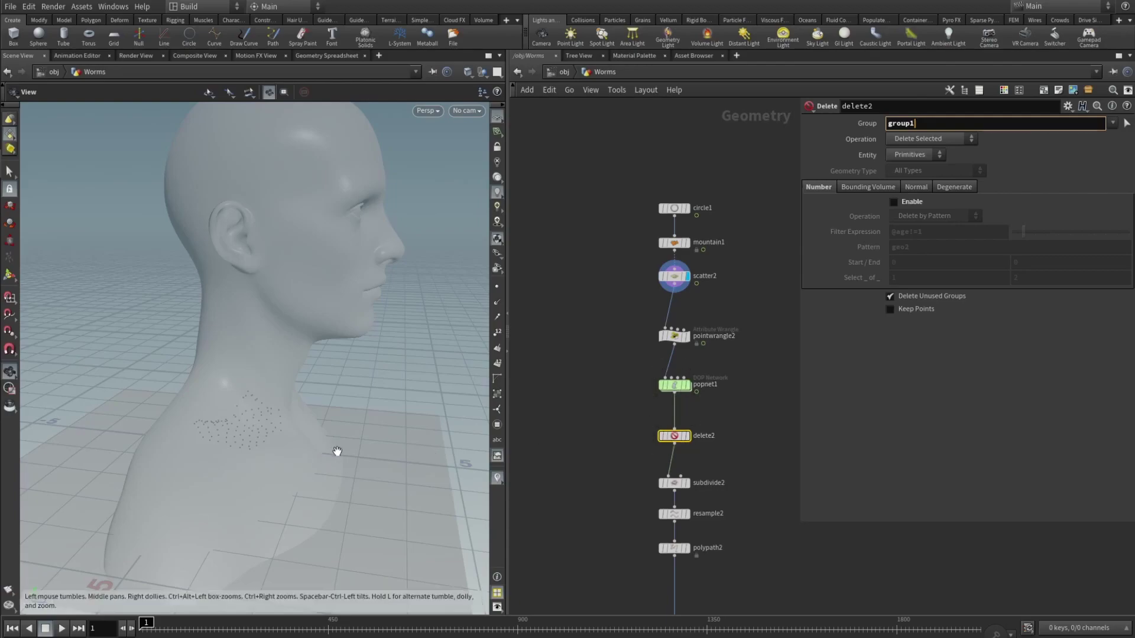
{"action": "middle_click_drag", "start_coordinate": [335, 451], "coordinate": [347, 400]}
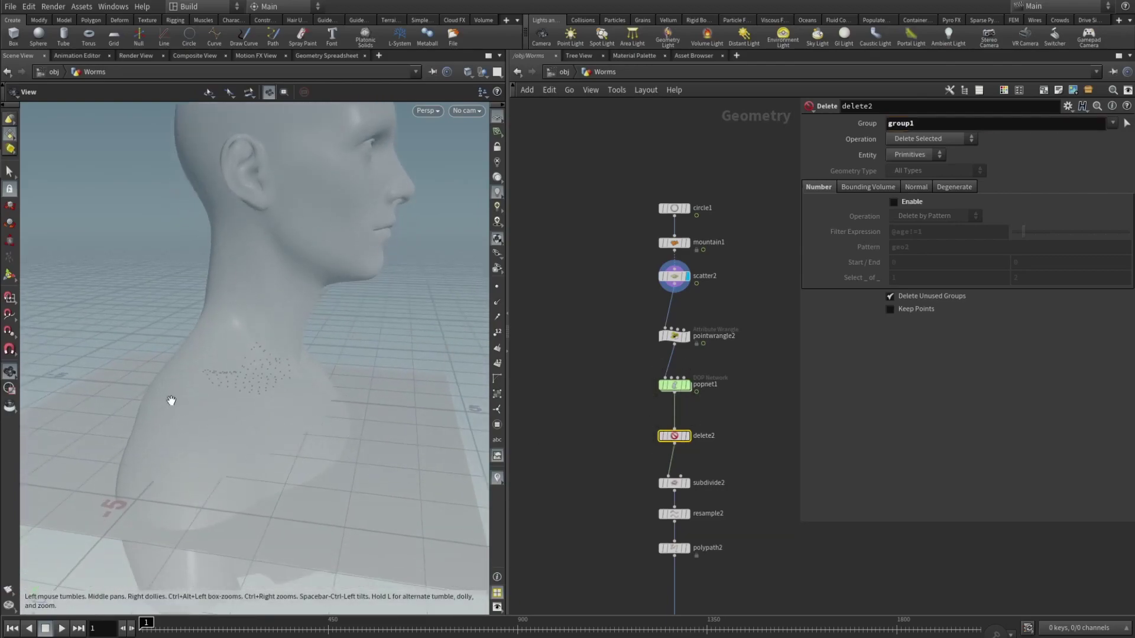
{"action": "left_click", "coordinate": [686, 384]}
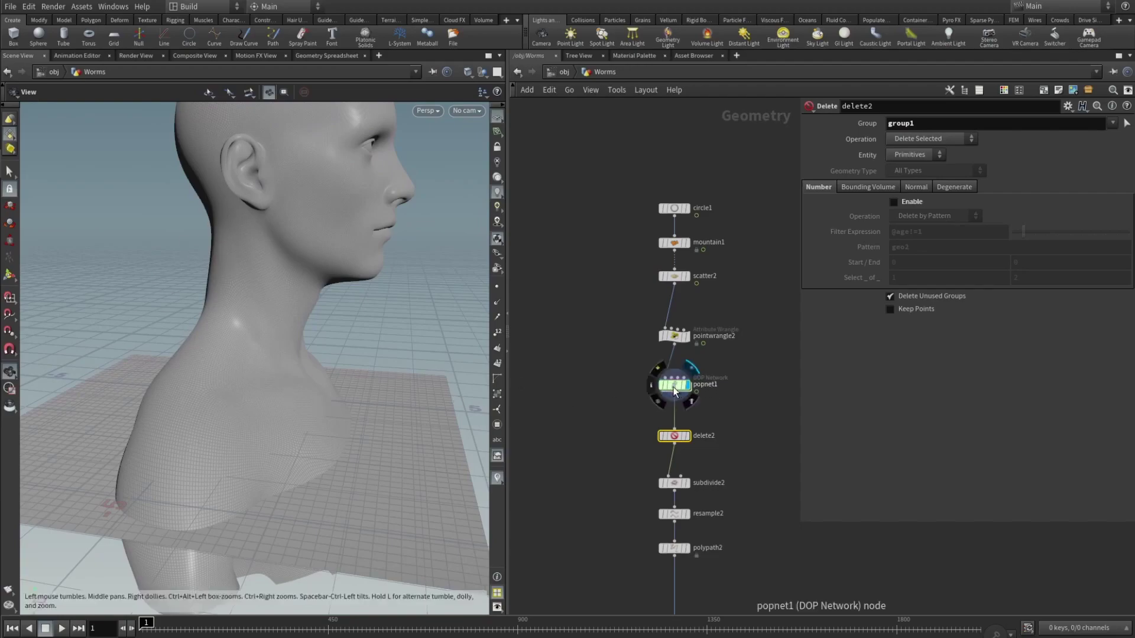
{"action": "left_click", "coordinate": [687, 436]}
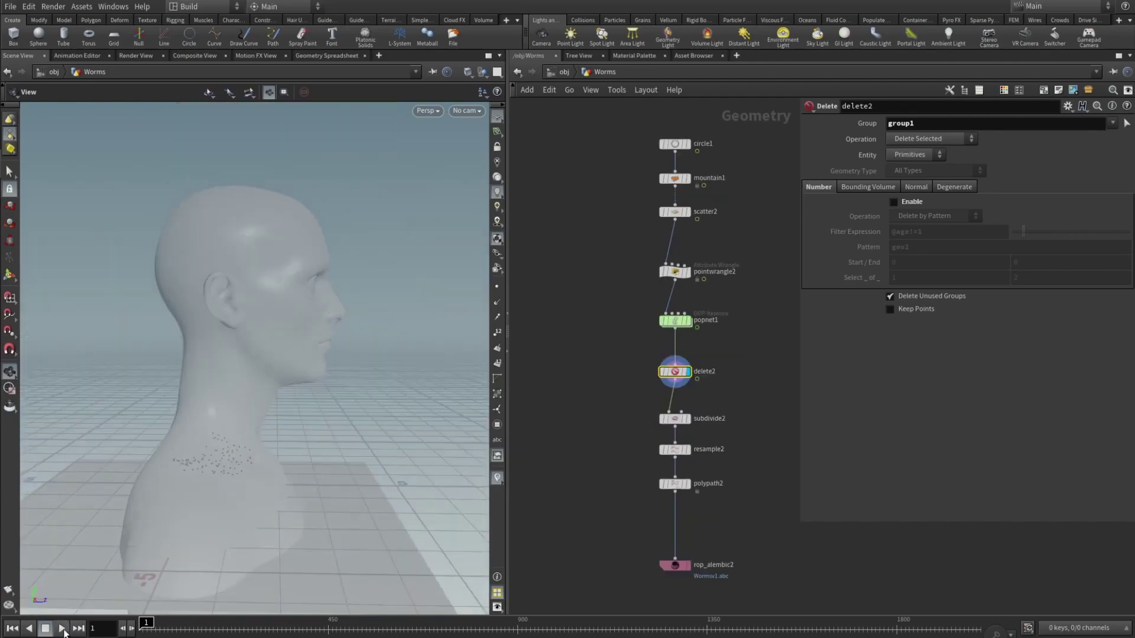
- Play the simulation to frame 131 and move subdivide2, resample2 and polypath2 lower together
{"action": "left_click", "coordinate": [63, 630]}
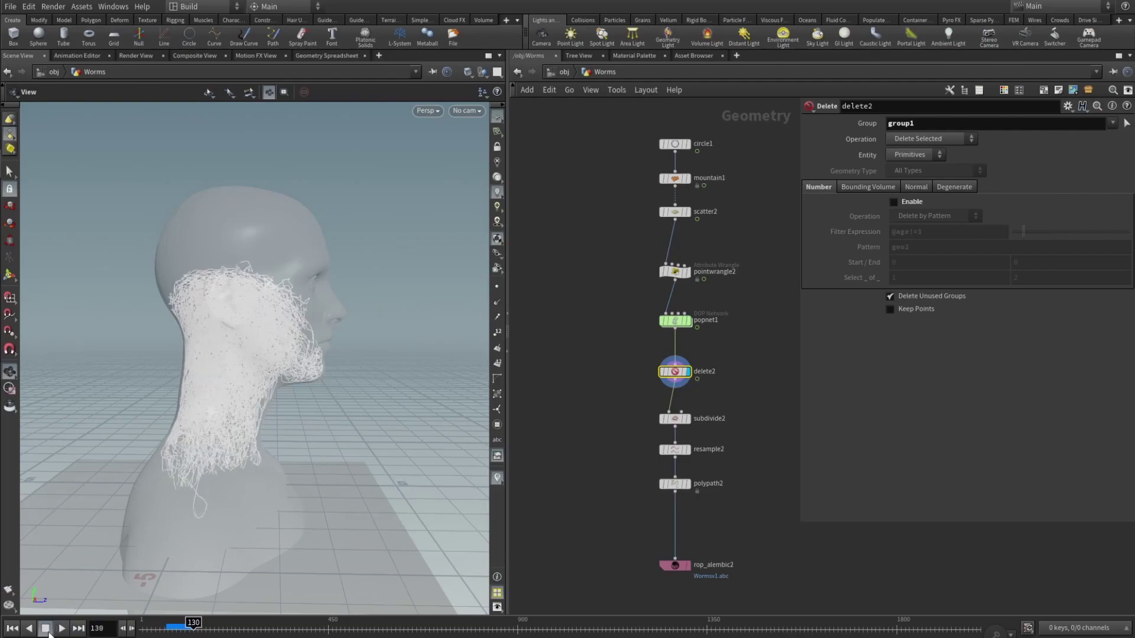
{"action": "left_click", "coordinate": [48, 632]}
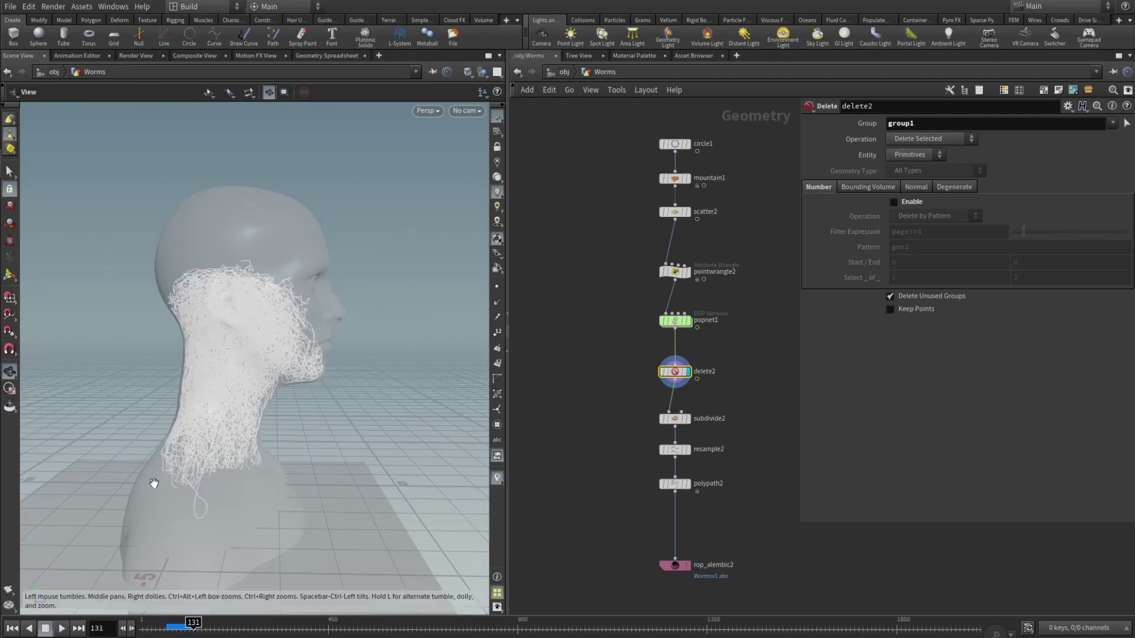
{"action": "scroll", "coordinate": [248, 348], "scroll_direction": "up", "scroll_amount": 4}
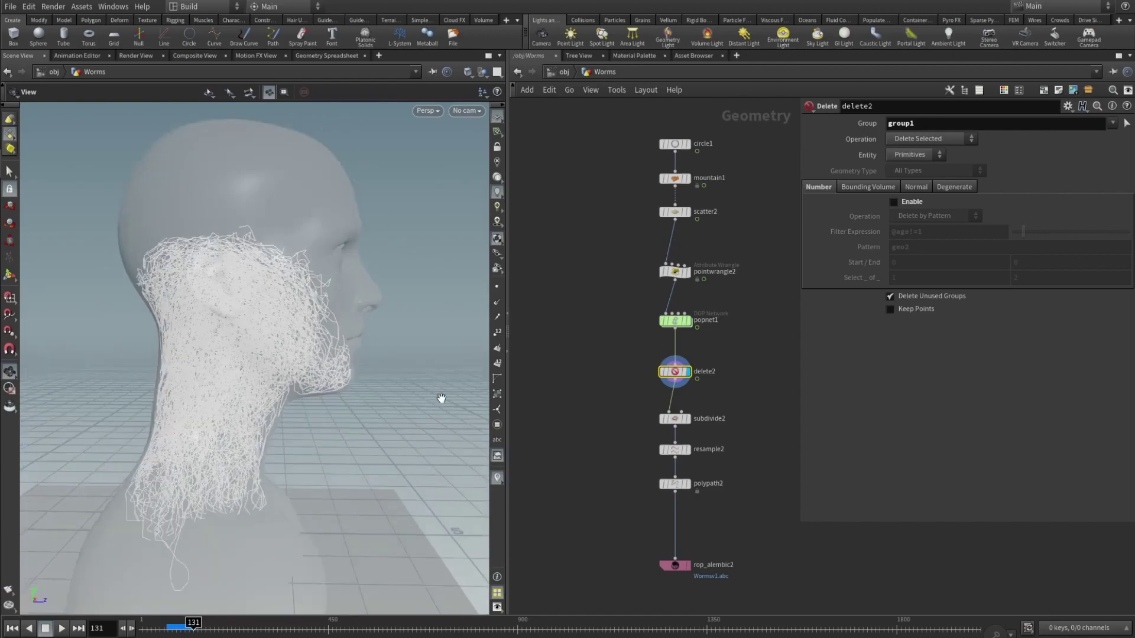
{"action": "left_click_drag", "start_coordinate": [632, 415], "coordinate": [678, 512]}
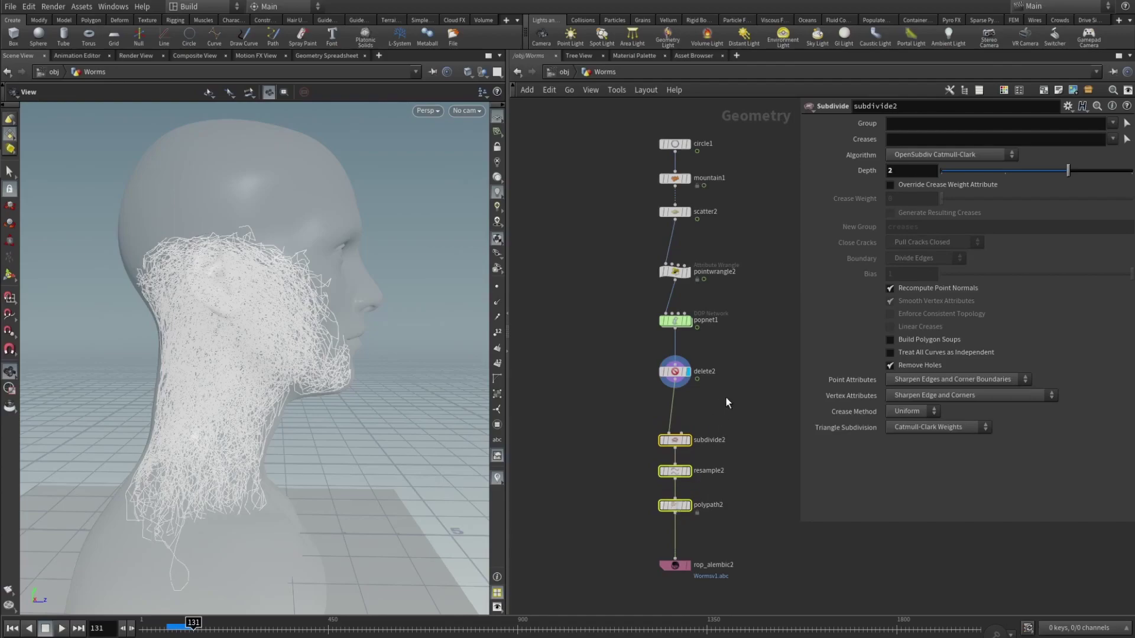
- Display the subdivide2 then resample2 curves, briefly showing point numbers
{"action": "left_click", "coordinate": [529, 471]}
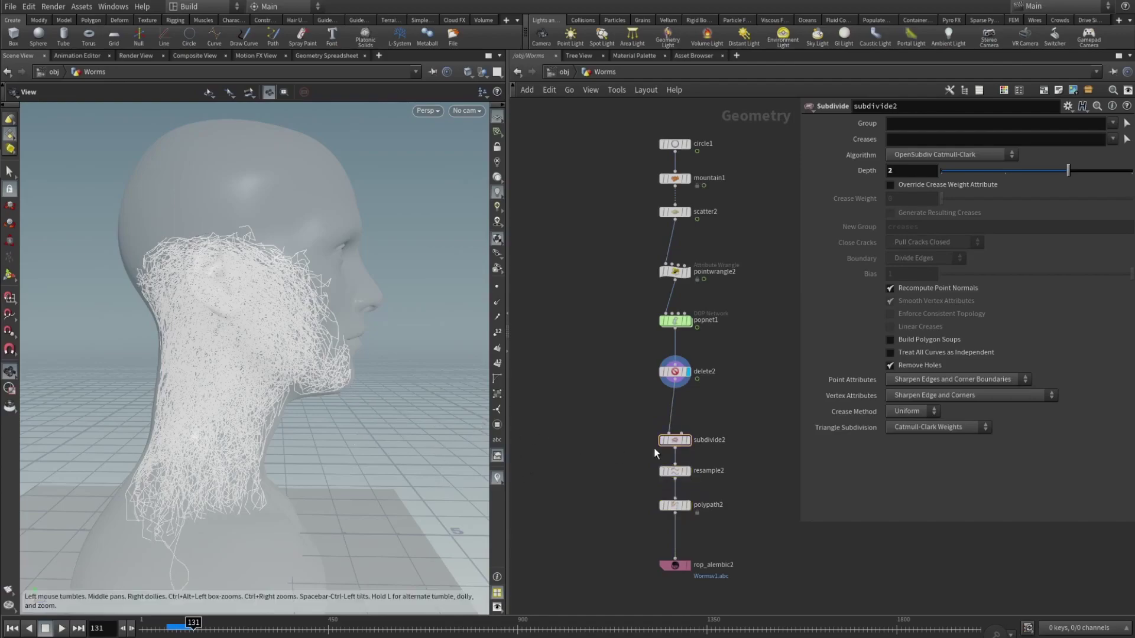
{"action": "left_click", "coordinate": [689, 443]}
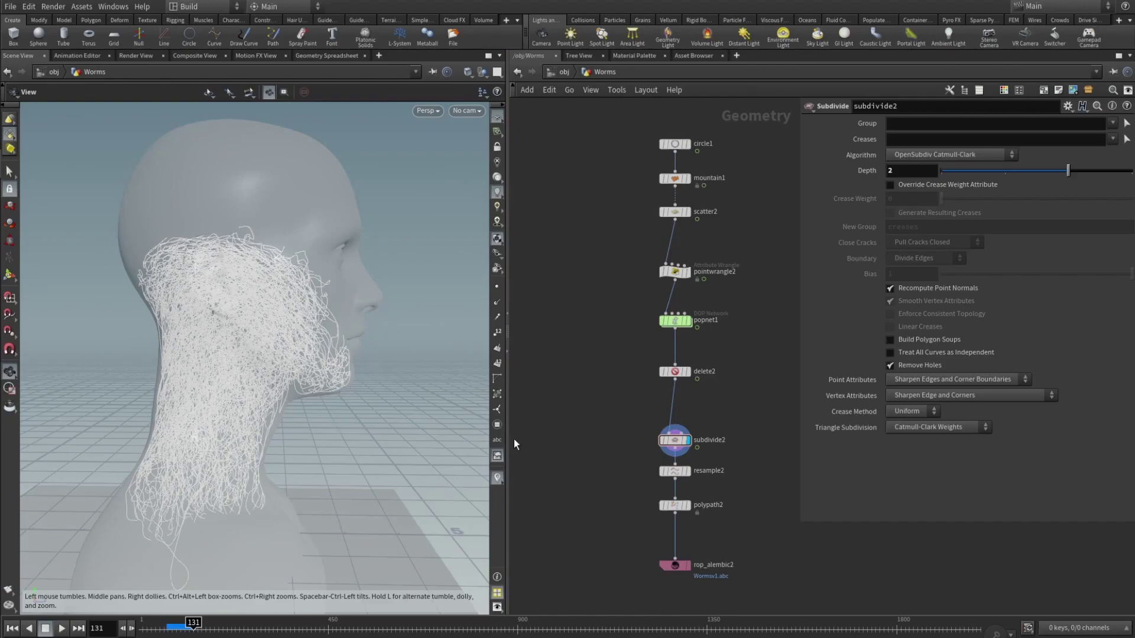
{"action": "left_click", "coordinate": [687, 471]}
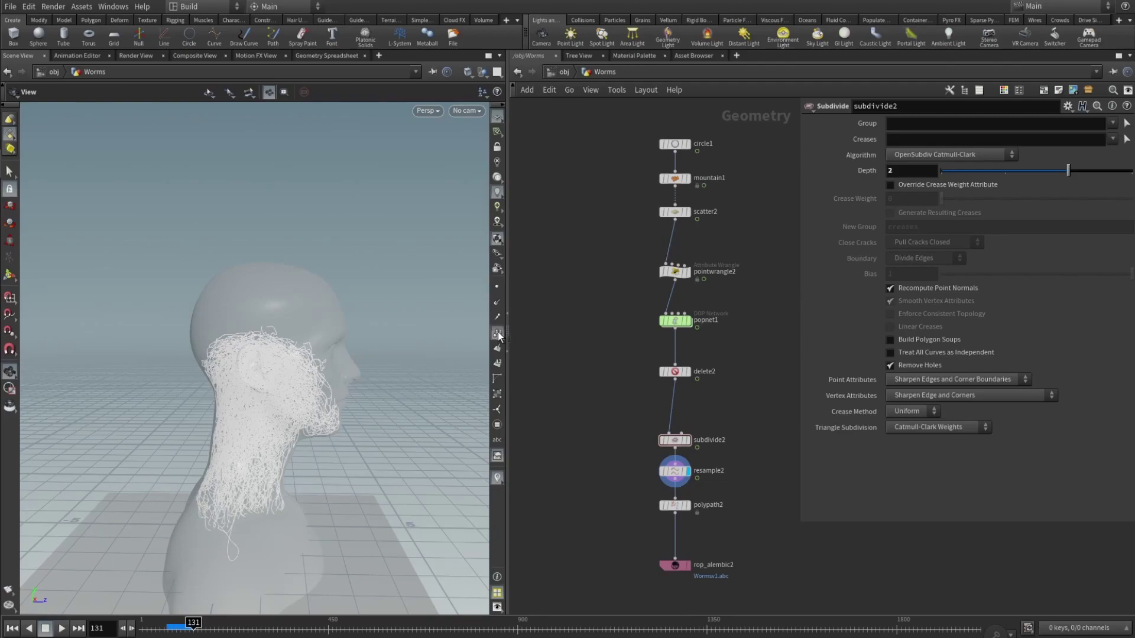
{"action": "left_click", "coordinate": [498, 336]}
{"action": "scroll", "coordinate": [415, 356], "scroll_direction": "up", "scroll_amount": 5}
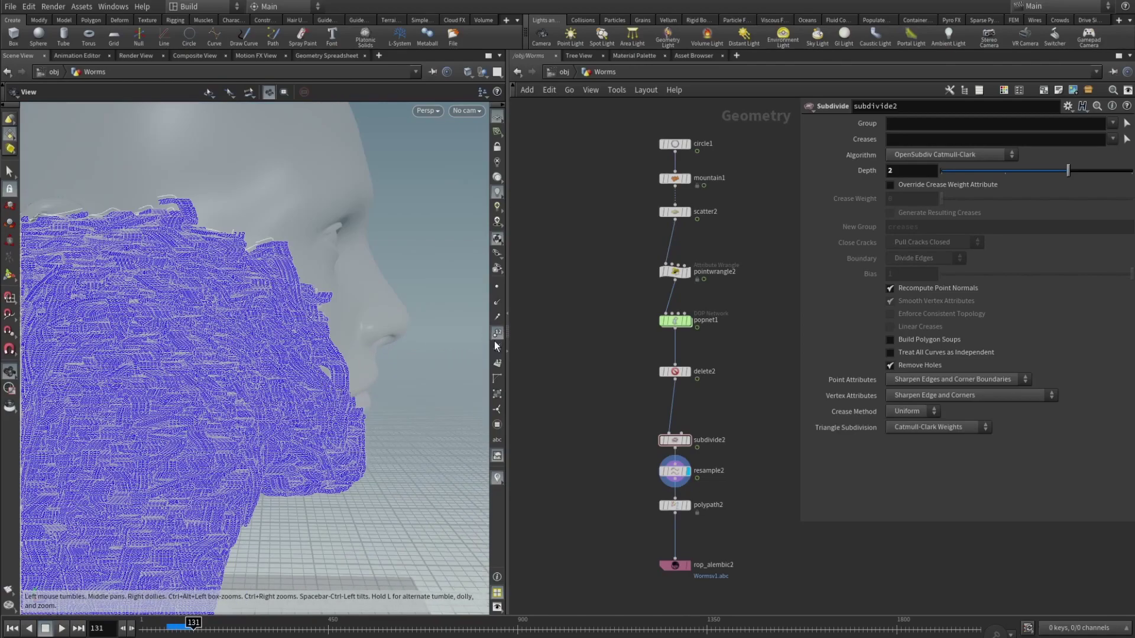
{"action": "left_click", "coordinate": [498, 334]}
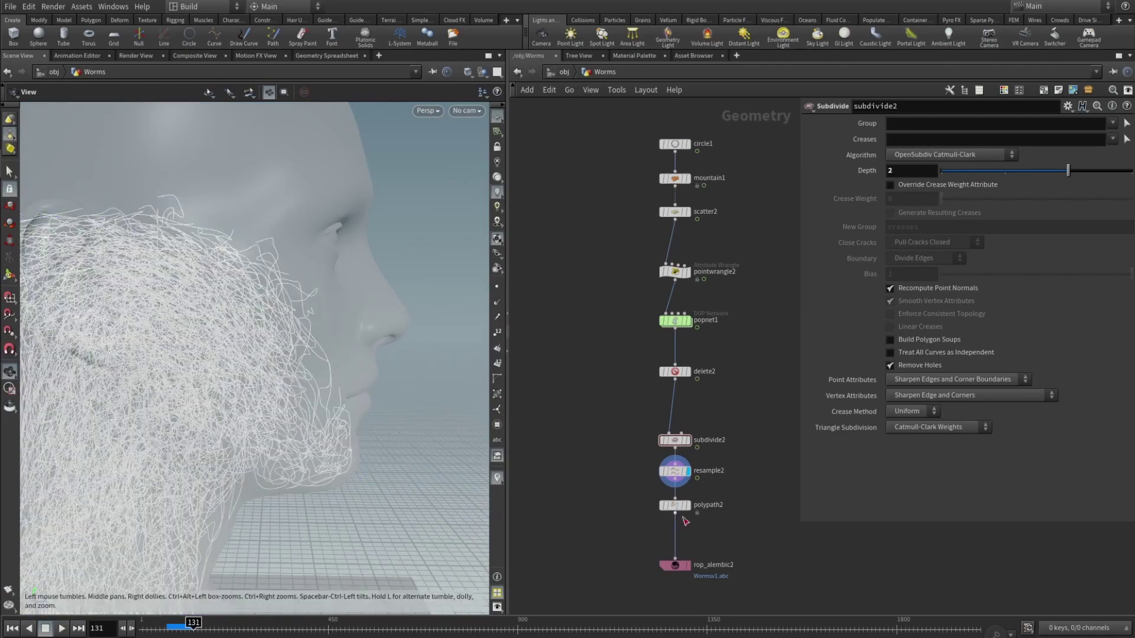
- Display polypath2's curves and bring up rop_alembic2 writing $HIP/Wormsv1.abc, frames 0 to 380
{"action": "left_click_drag", "start_coordinate": [682, 504], "coordinate": [683, 523]}
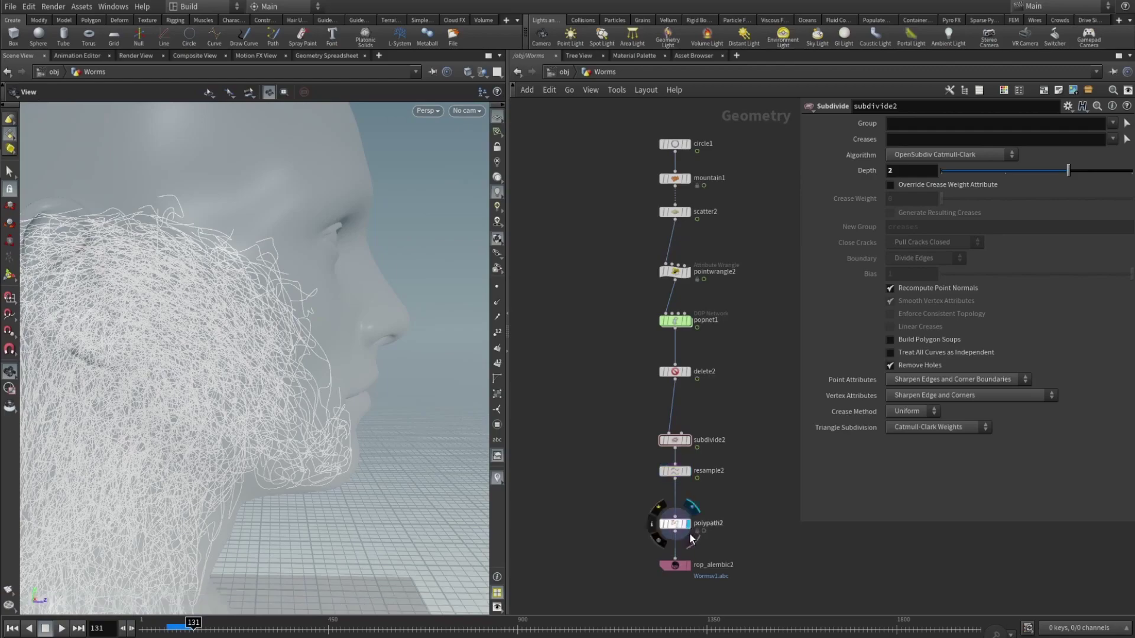
{"action": "left_click", "coordinate": [688, 524]}
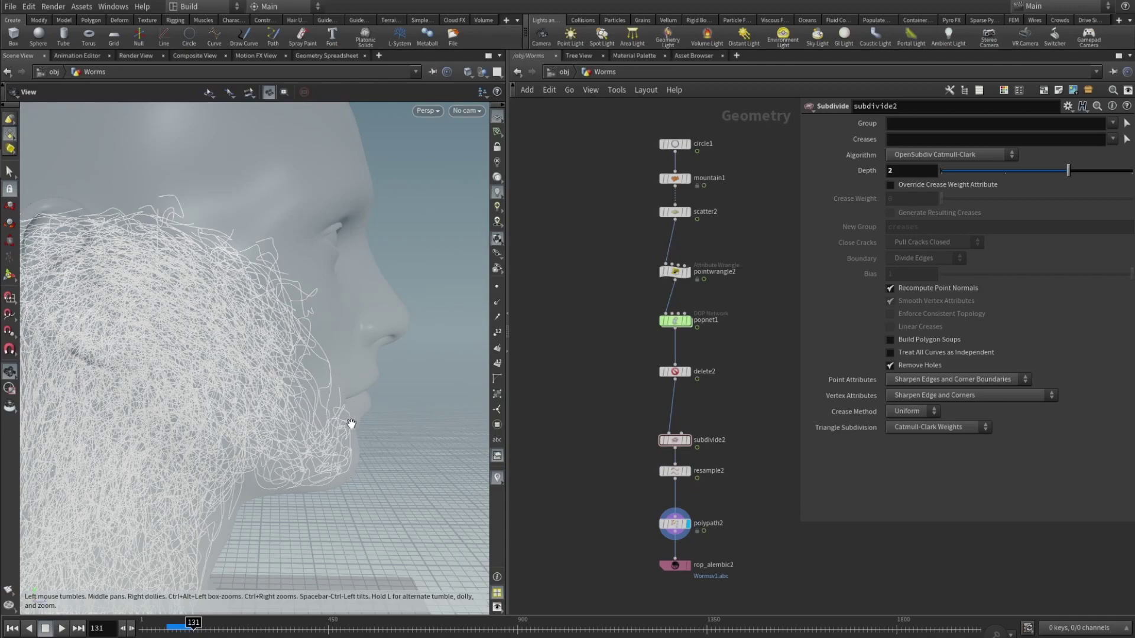
{"action": "left_click_drag", "start_coordinate": [676, 524], "coordinate": [677, 513]}
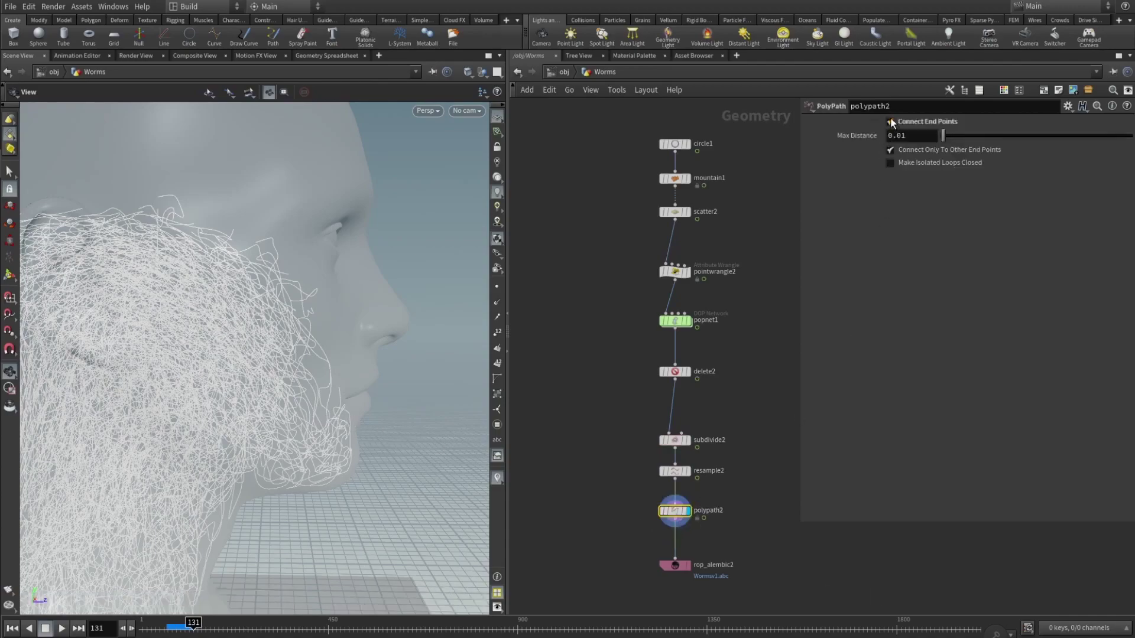
{"action": "left_click", "coordinate": [597, 523]}
{"action": "middle_click_drag", "start_coordinate": [597, 537], "coordinate": [595, 486]}
{"action": "left_click_drag", "start_coordinate": [669, 501], "coordinate": [671, 533]}
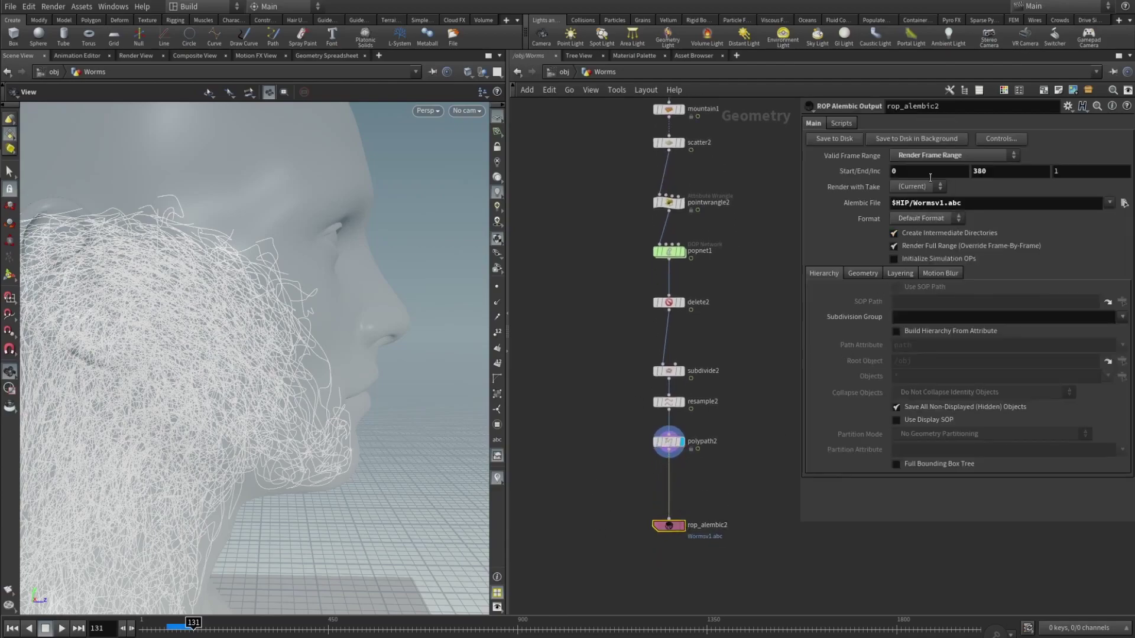
- Set the Alembic export range to start frame 0 and end frame 380
{"action": "left_click", "coordinate": [1000, 171]}
{"action": "left_click", "coordinate": [942, 204]}
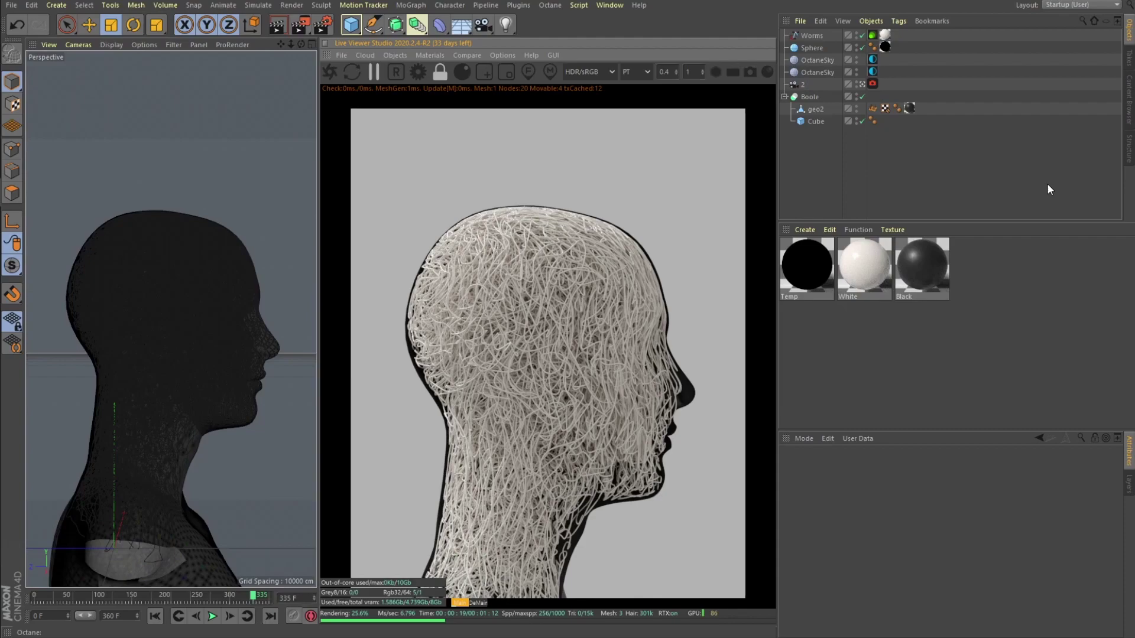
{"action": "key", "text": "shift+f"}
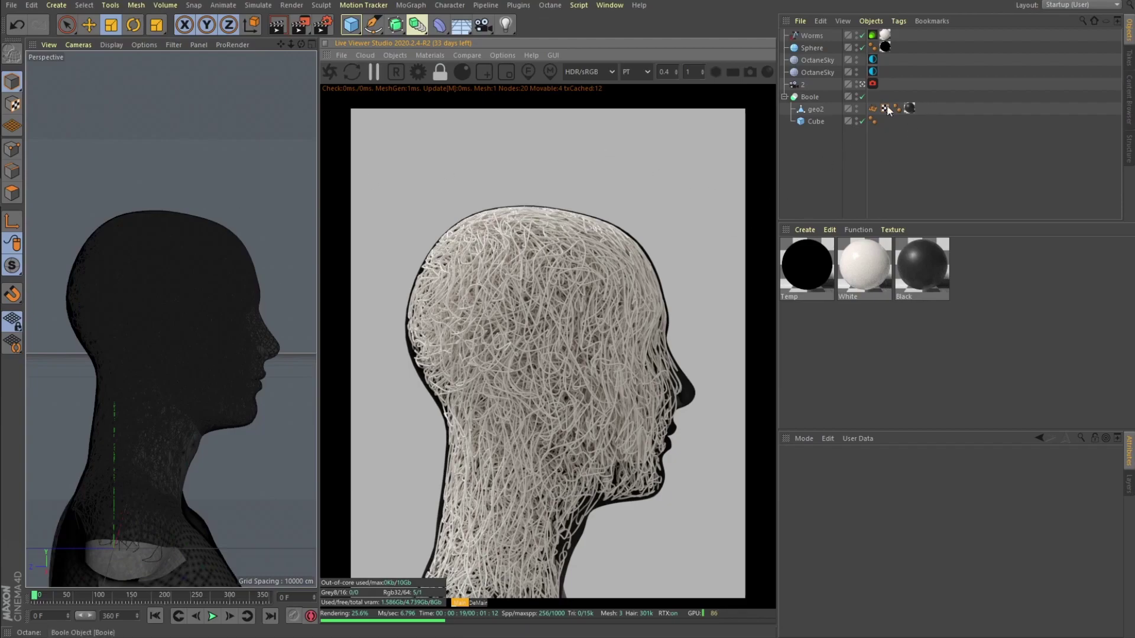
{"action": "left_click", "coordinate": [815, 109]}
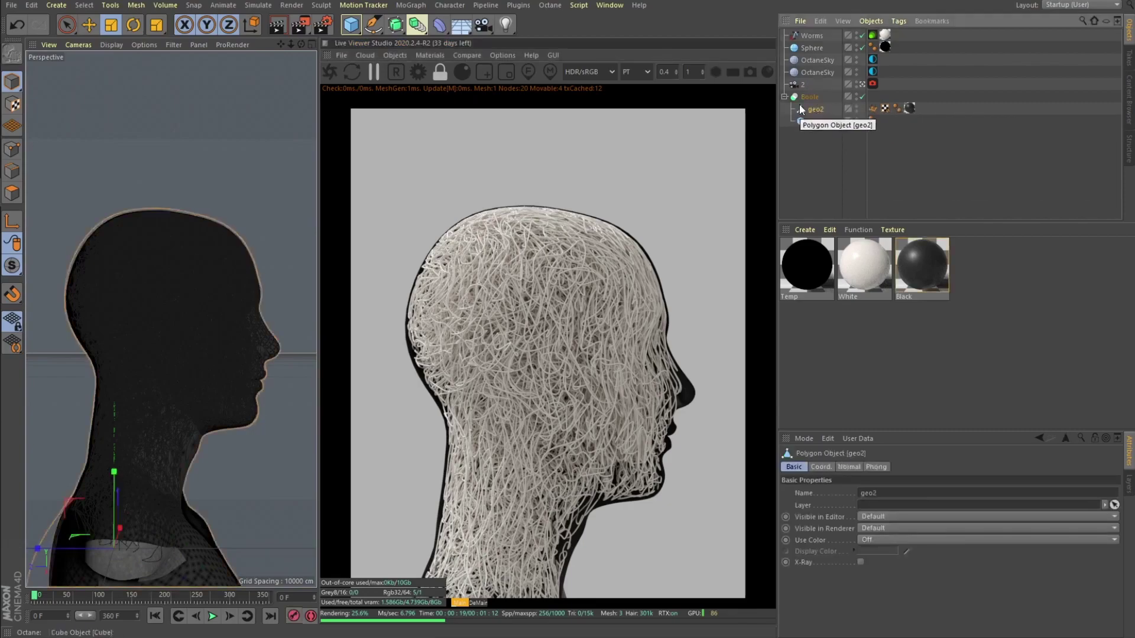
{"action": "left_click", "coordinate": [811, 97]}
{"action": "left_click", "coordinate": [821, 129]}
{"action": "left_click", "coordinate": [817, 123]}
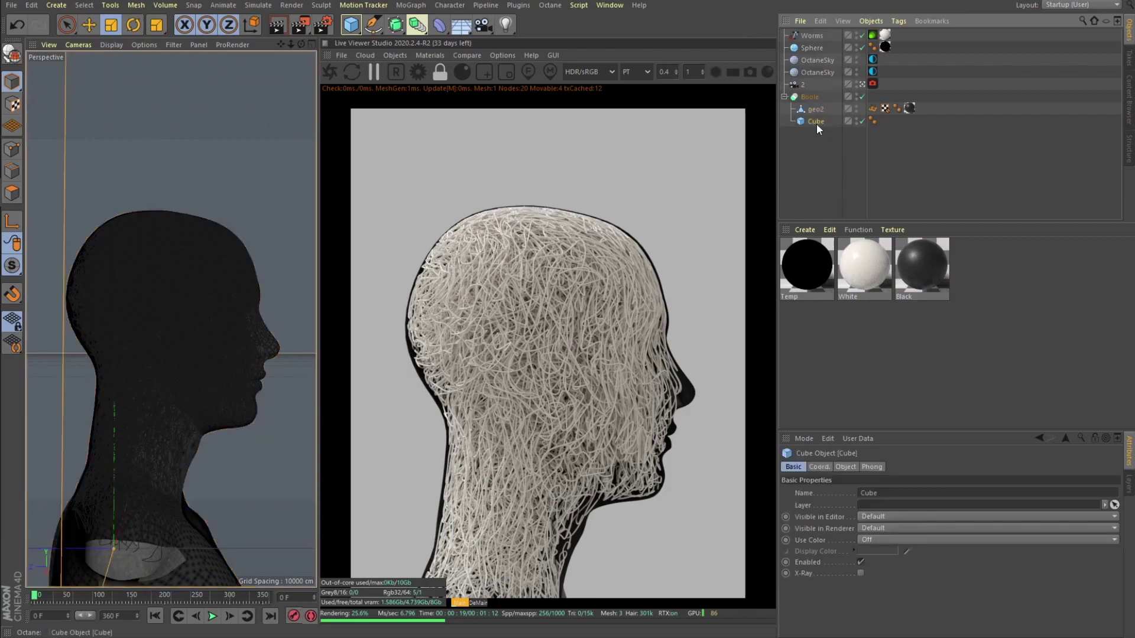
{"action": "left_click", "coordinate": [863, 96]}
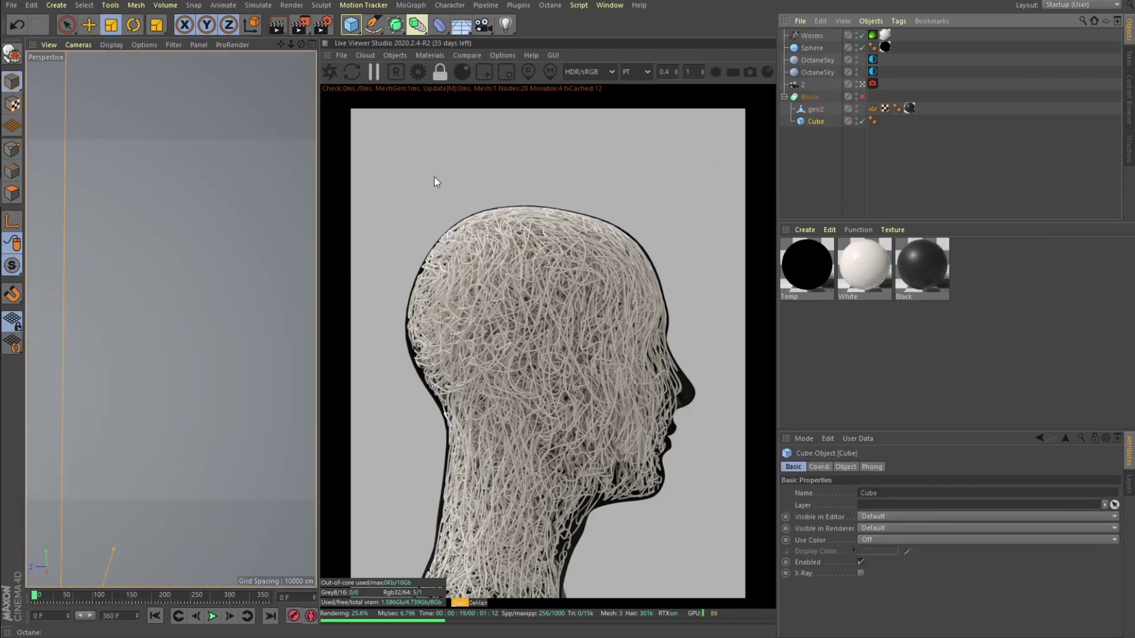
{"action": "left_click_drag", "start_coordinate": [316, 168], "coordinate": [201, 248], "text": "alt"}
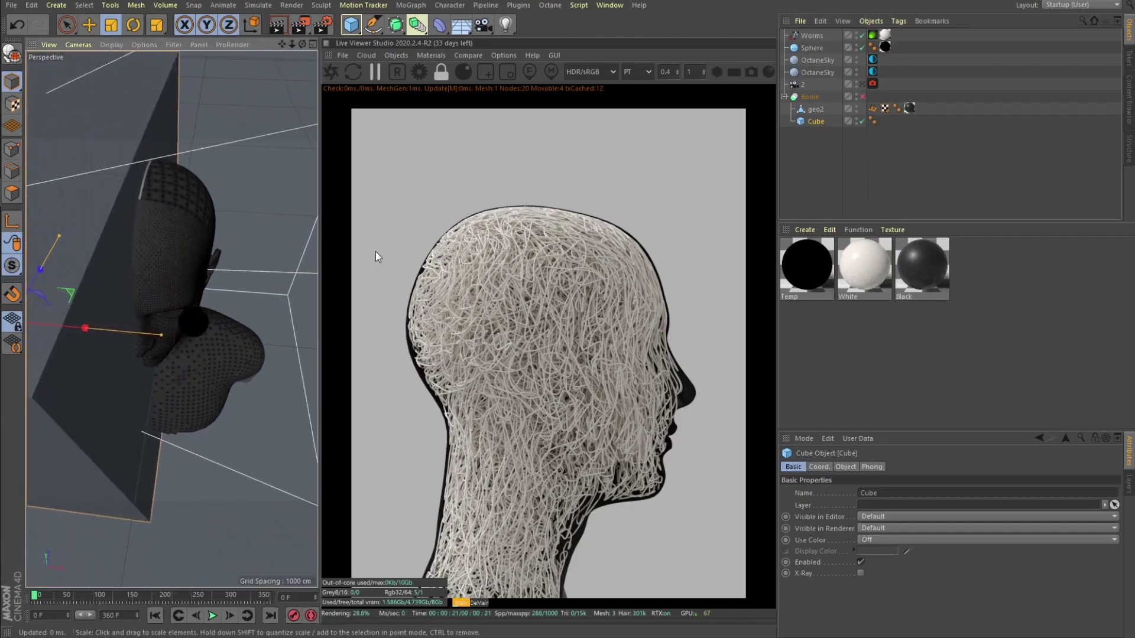
{"action": "left_click", "coordinate": [863, 96]}
{"action": "left_click_drag", "start_coordinate": [147, 246], "coordinate": [217, 272], "text": "alt"}
{"action": "scroll", "coordinate": [216, 265], "scroll_direction": "up", "scroll_amount": 5}
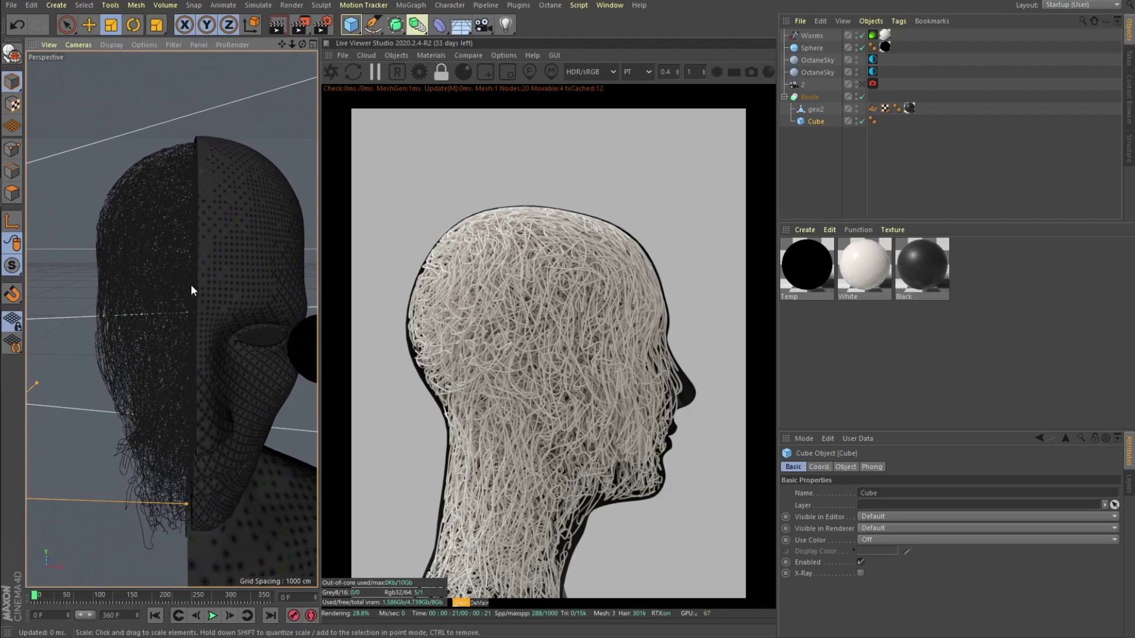
{"action": "left_click_drag", "start_coordinate": [192, 287], "coordinate": [271, 192], "text": "alt"}
- Select the small sphere by the head, inspect it from several angles, and show the black Temp material's settings
{"action": "left_click", "coordinate": [211, 327]}
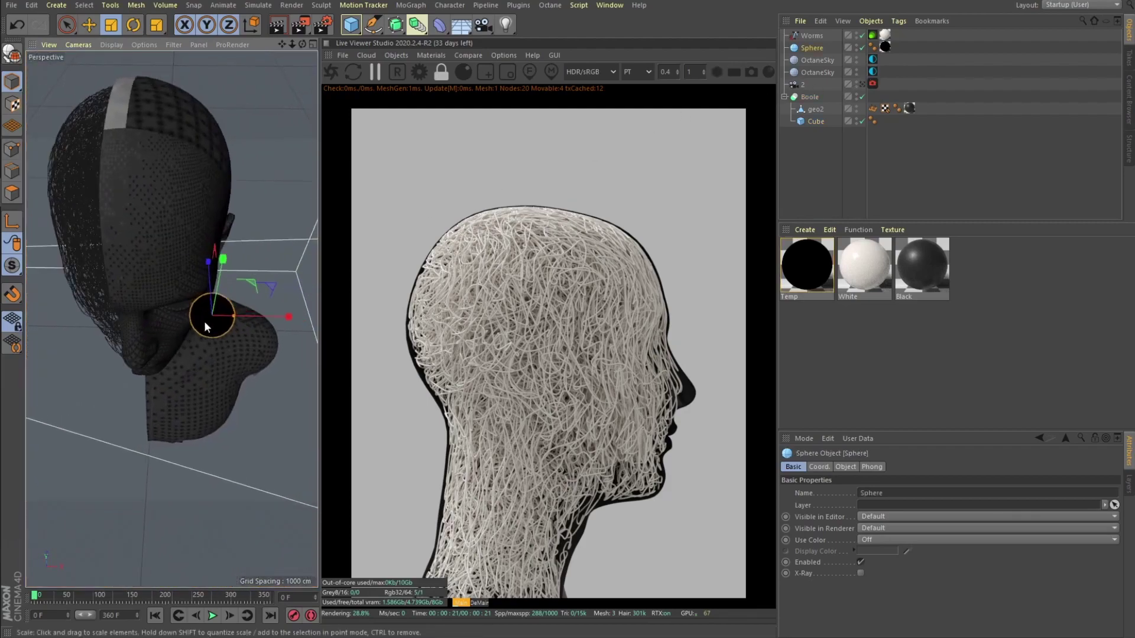
{"action": "left_click_drag", "start_coordinate": [211, 325], "coordinate": [200, 247], "text": "alt"}
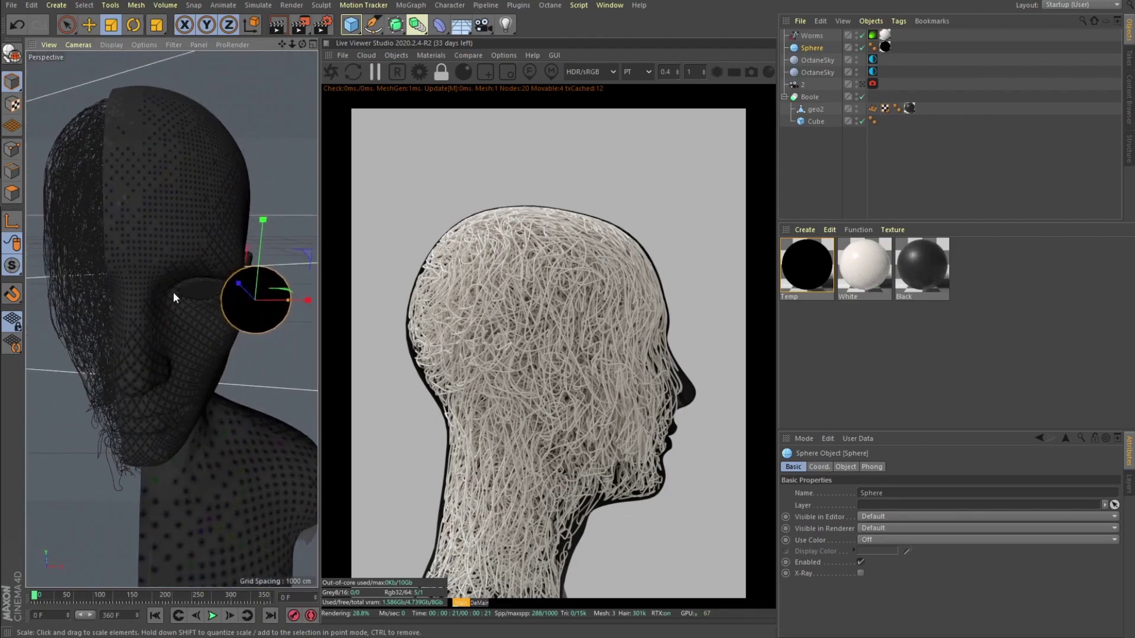
{"action": "mouse_move", "coordinate": [207, 292]}
{"action": "left_mouse_down", "text": "alt"}
{"action": "mouse_move", "coordinate": [228, 284]}
{"action": "mouse_move", "coordinate": [205, 289]}
{"action": "left_mouse_up", "text": "alt"}
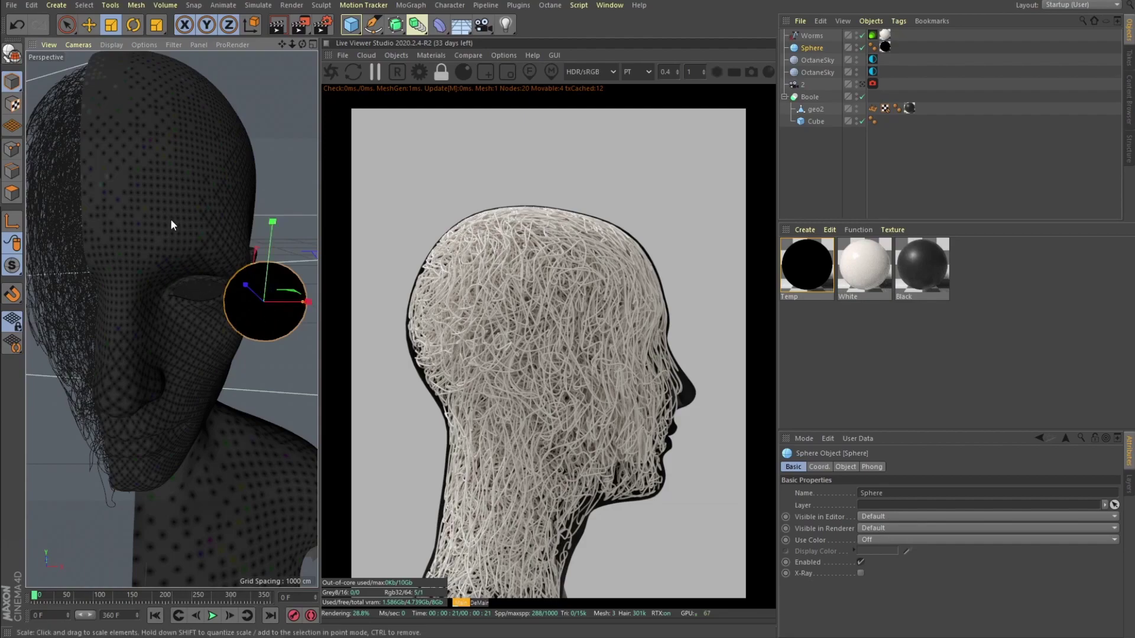
{"action": "left_click_drag", "start_coordinate": [171, 224], "coordinate": [219, 266], "text": "alt"}
{"action": "left_click", "coordinate": [821, 278]}
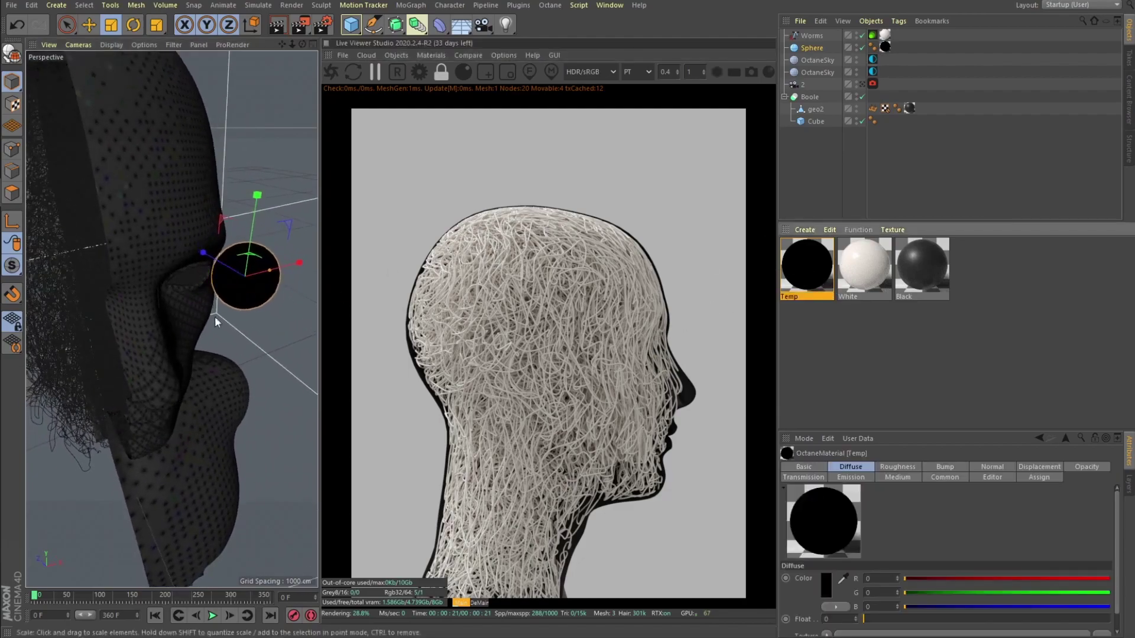
{"action": "left_click_drag", "start_coordinate": [198, 299], "coordinate": [243, 293], "text": "alt"}
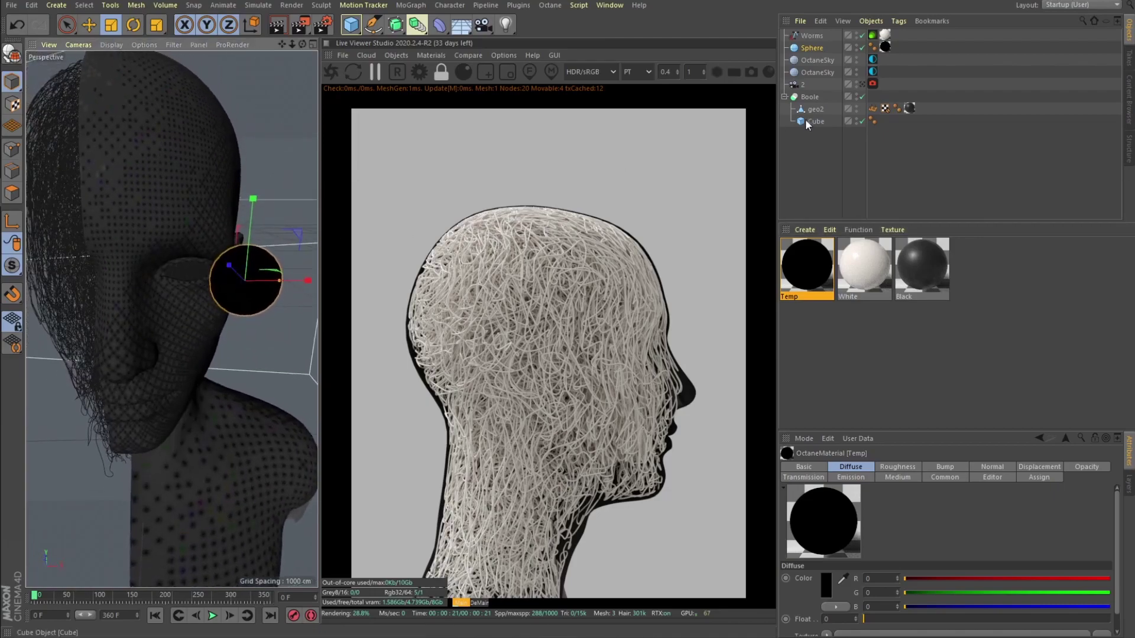
- View through the render camera, restart the live render, and step to frame 2
{"action": "left_click", "coordinate": [862, 84]}
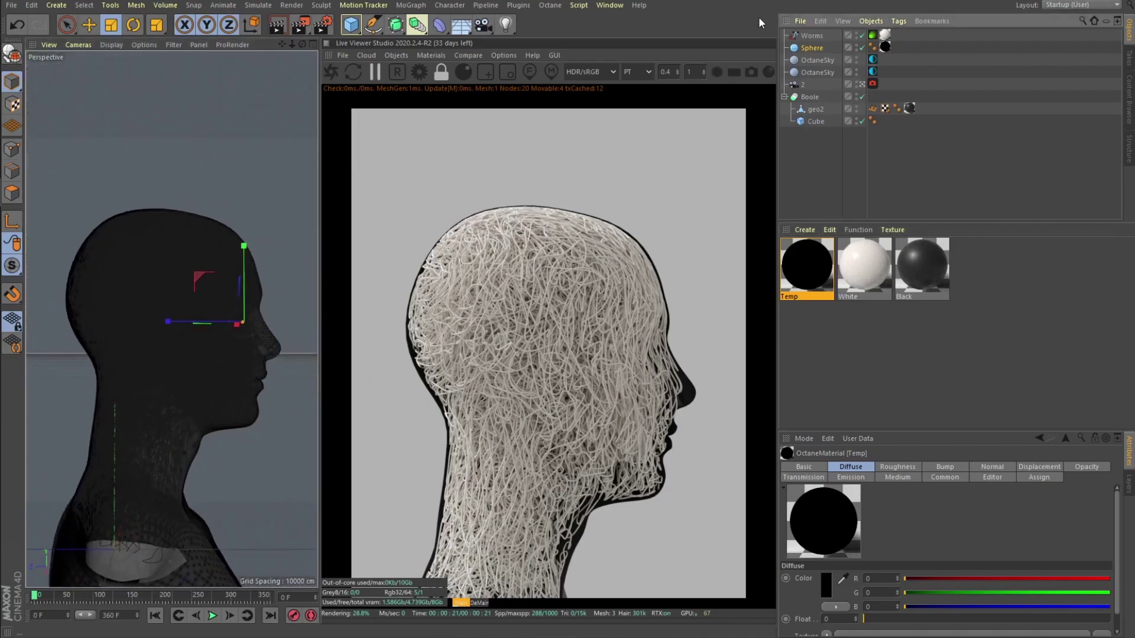
{"action": "left_click", "coordinate": [467, 278]}
{"action": "key", "text": "F8"}
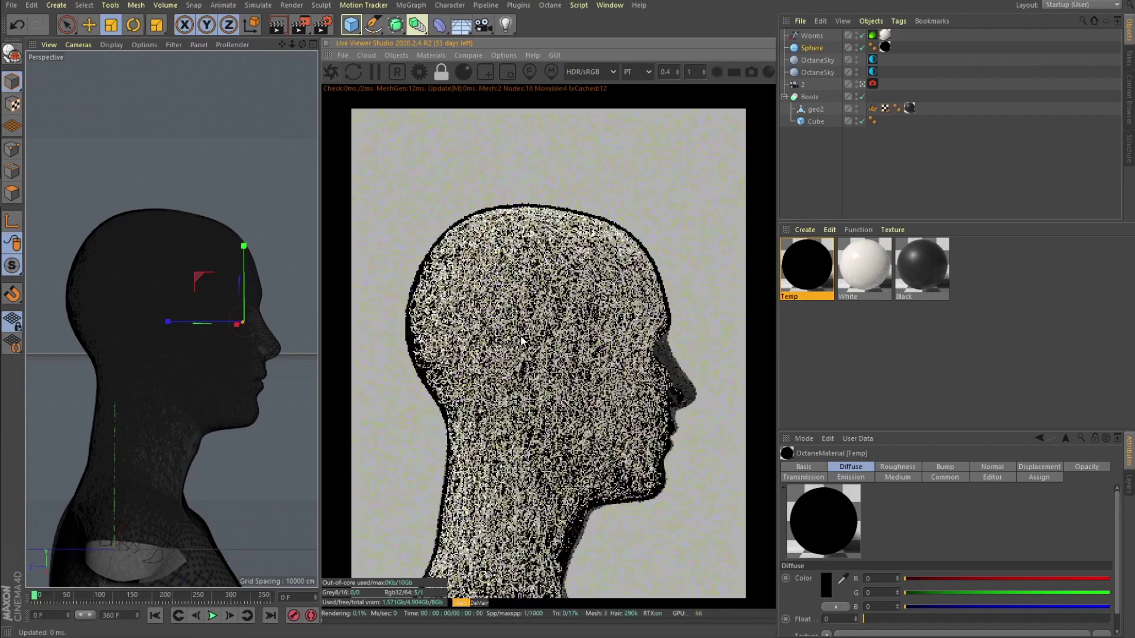
- Show the Worms Octane tag's Hair settings: Render As Hair on, root and tip thickness 1
{"action": "left_click", "coordinate": [813, 36]}
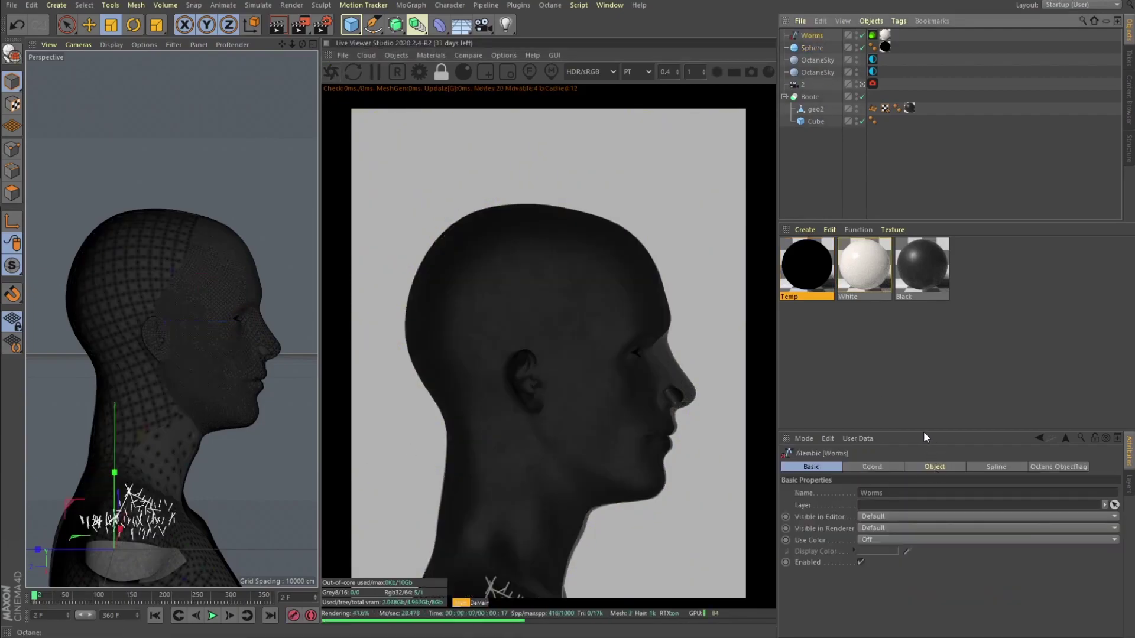
{"action": "left_click_drag", "start_coordinate": [924, 431], "coordinate": [922, 347]}
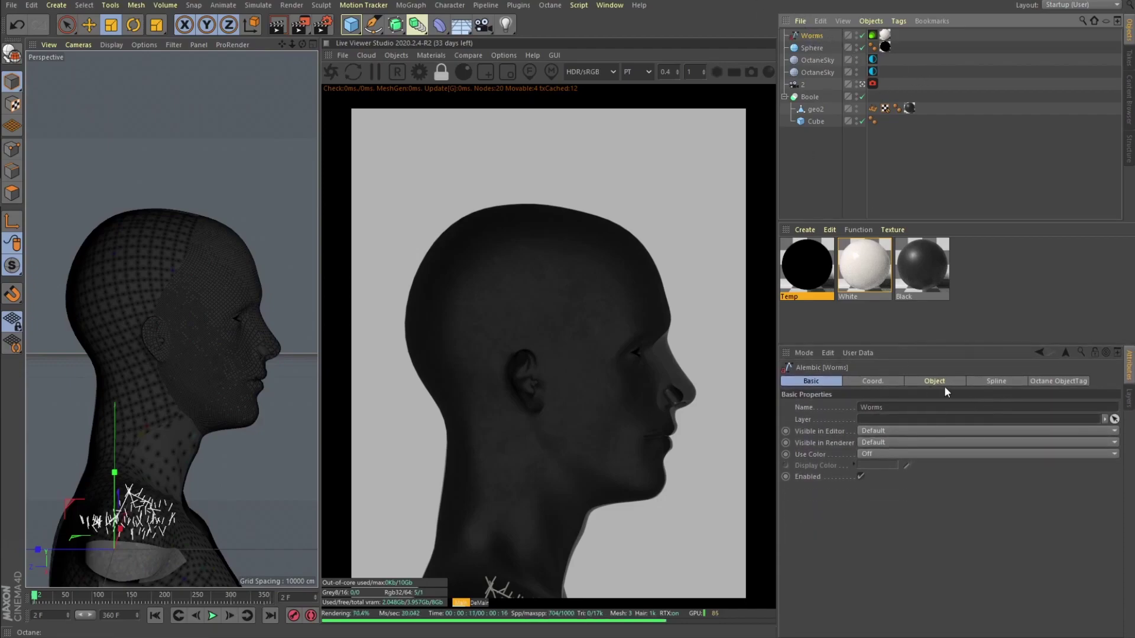
{"action": "left_click", "coordinate": [872, 35]}
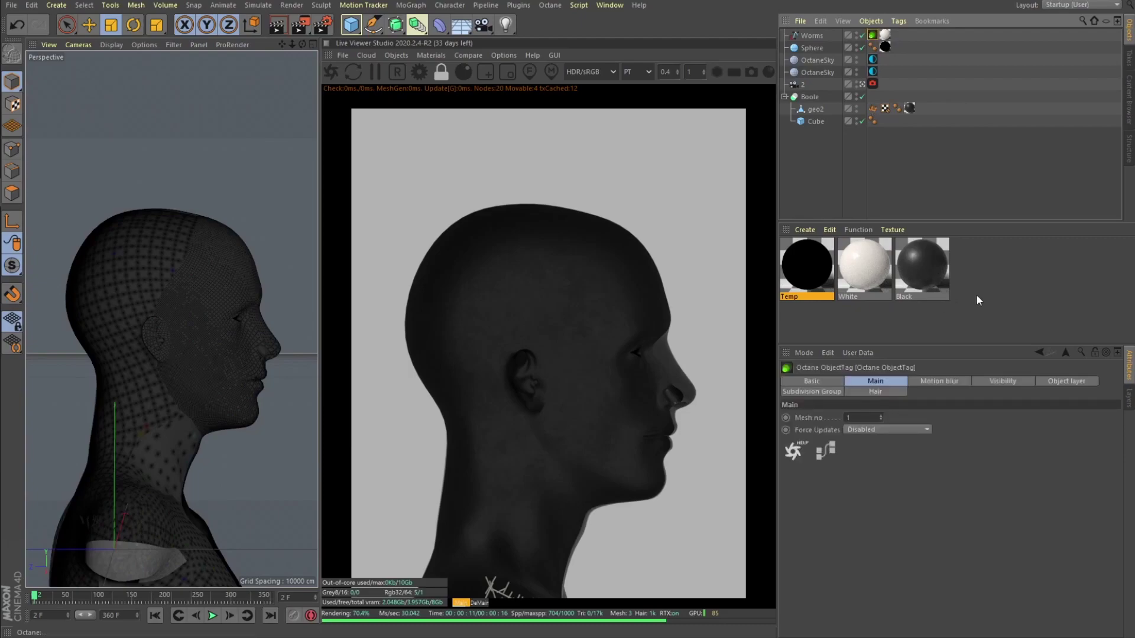
{"action": "left_click", "coordinate": [879, 396]}
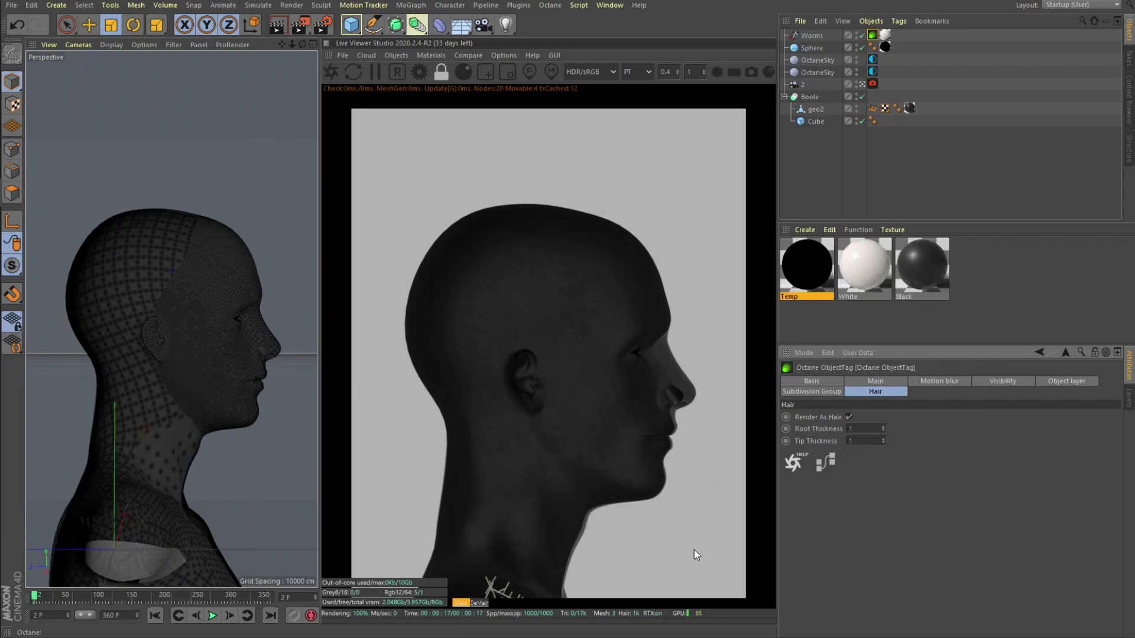
- Review the White material's diffuse colour, the sky's HDRI image texture, and both OctaneSky environment settings
{"action": "left_click", "coordinate": [855, 272]}
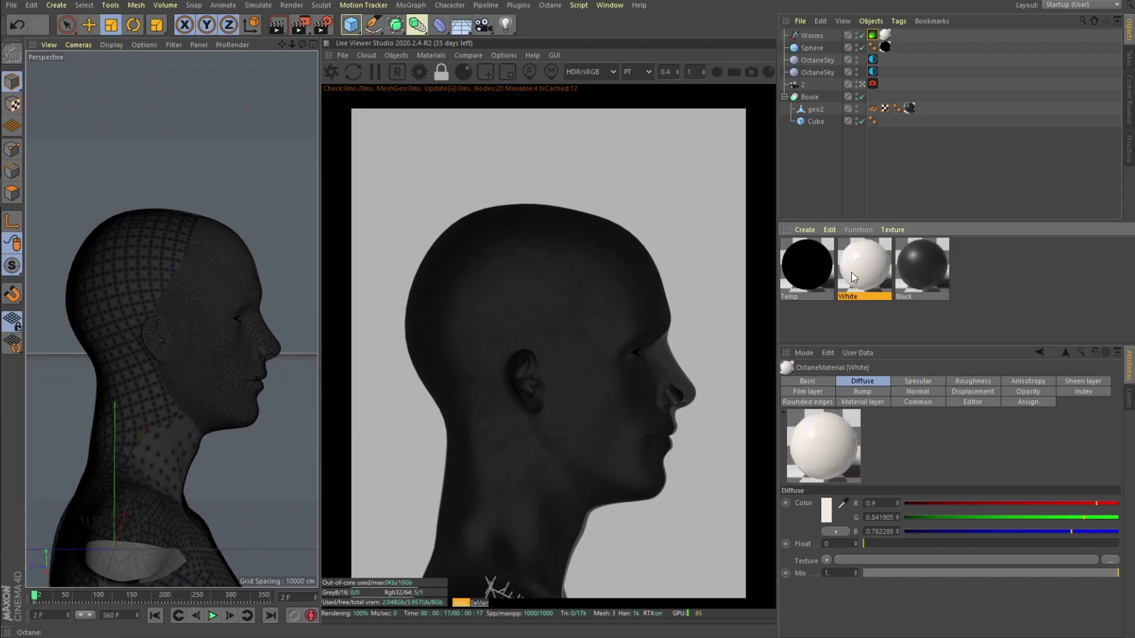
{"action": "left_click", "coordinate": [821, 72]}
{"action": "left_click", "coordinate": [872, 72]}
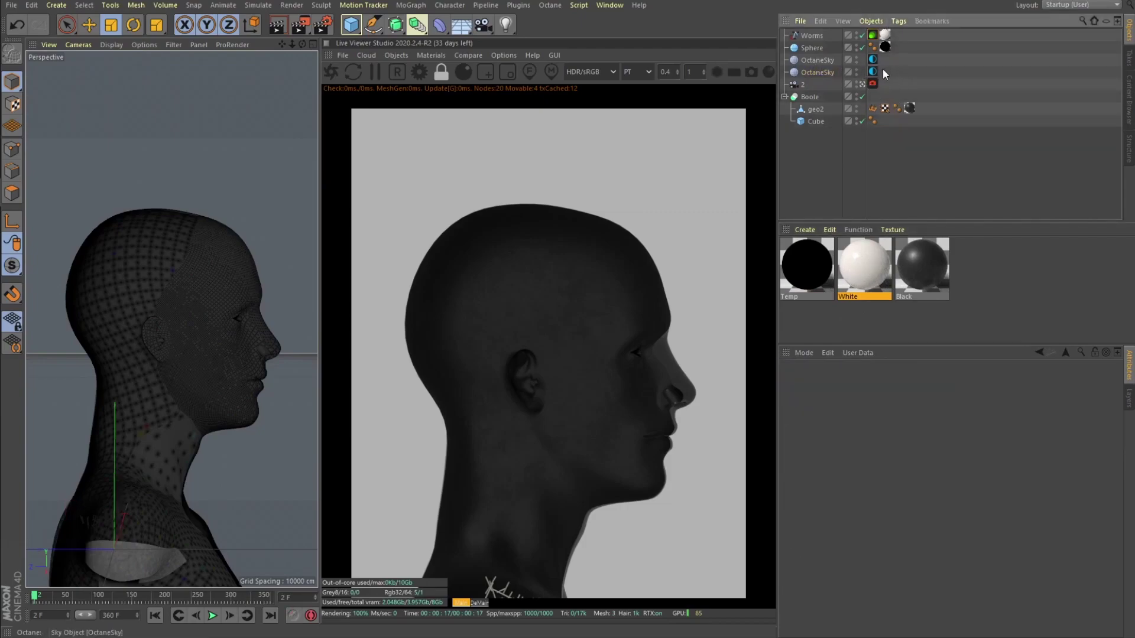
{"action": "left_click", "coordinate": [858, 462]}
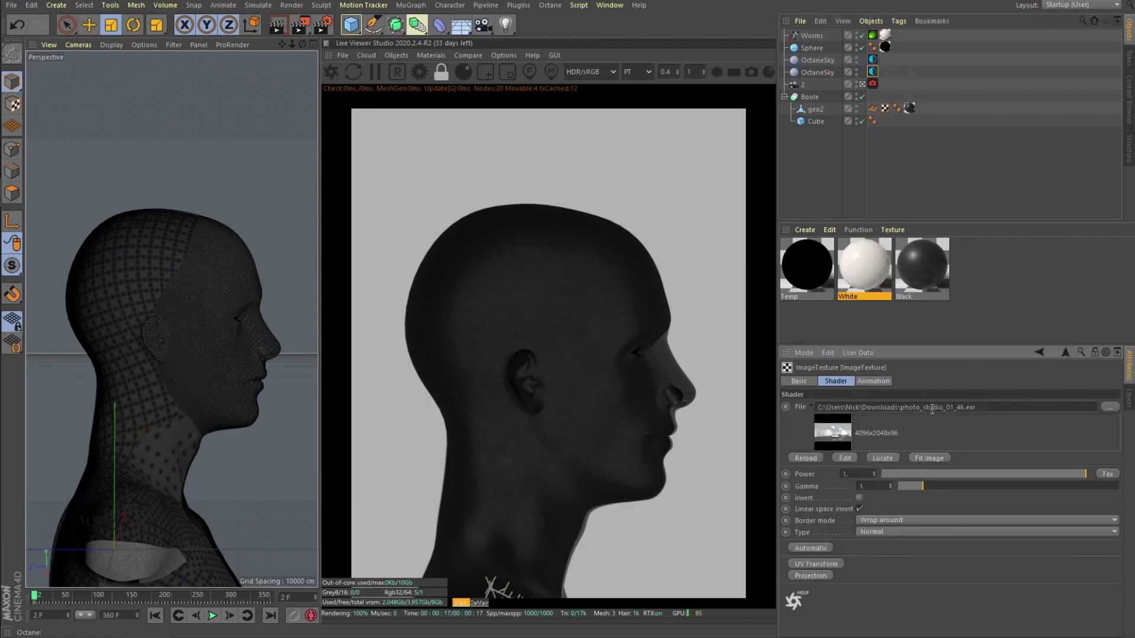
{"action": "left_click", "coordinate": [1065, 353]}
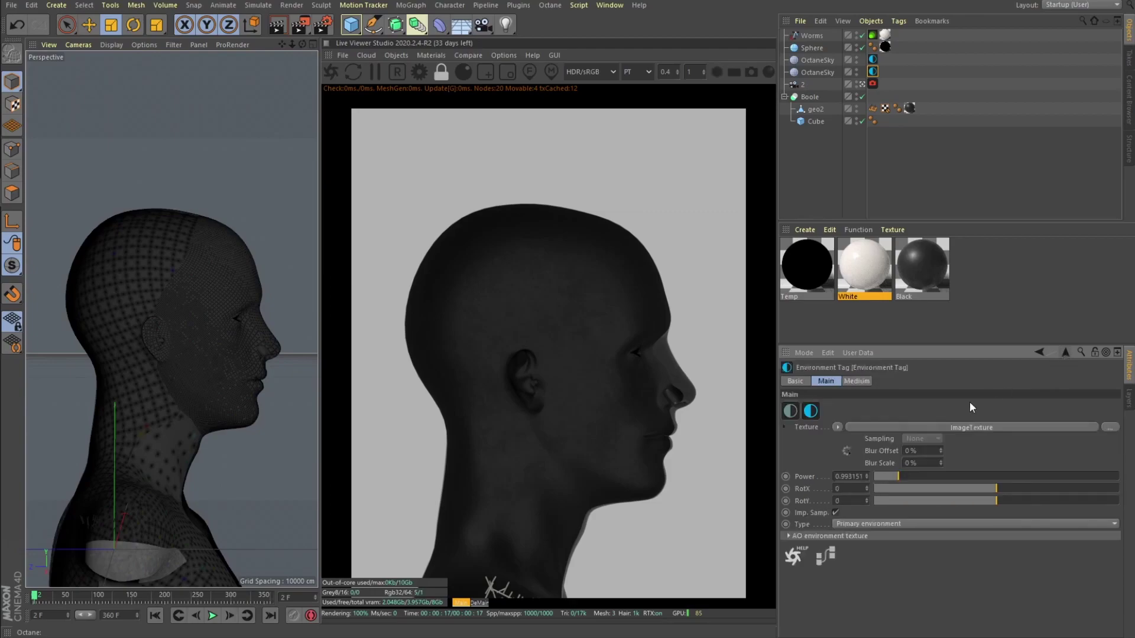
{"action": "left_click", "coordinate": [873, 59]}
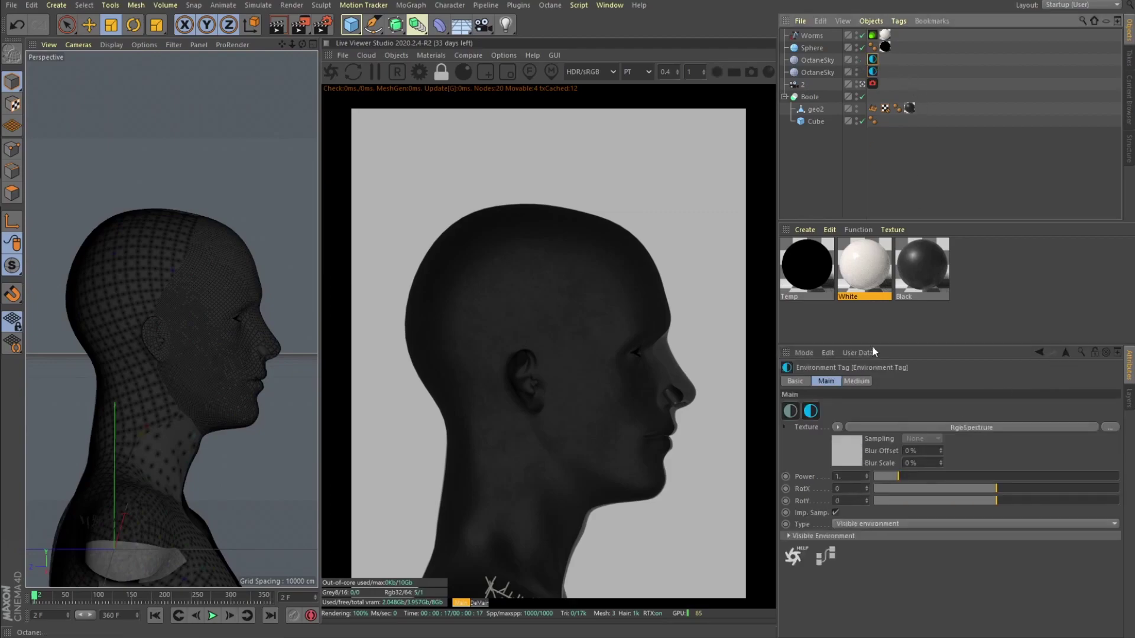
{"action": "left_click", "coordinate": [833, 536]}
- Select camera 2, check its lens settings, and show its Octane Camera Imager settings
{"action": "left_click", "coordinate": [816, 160]}
{"action": "left_click", "coordinate": [804, 86]}
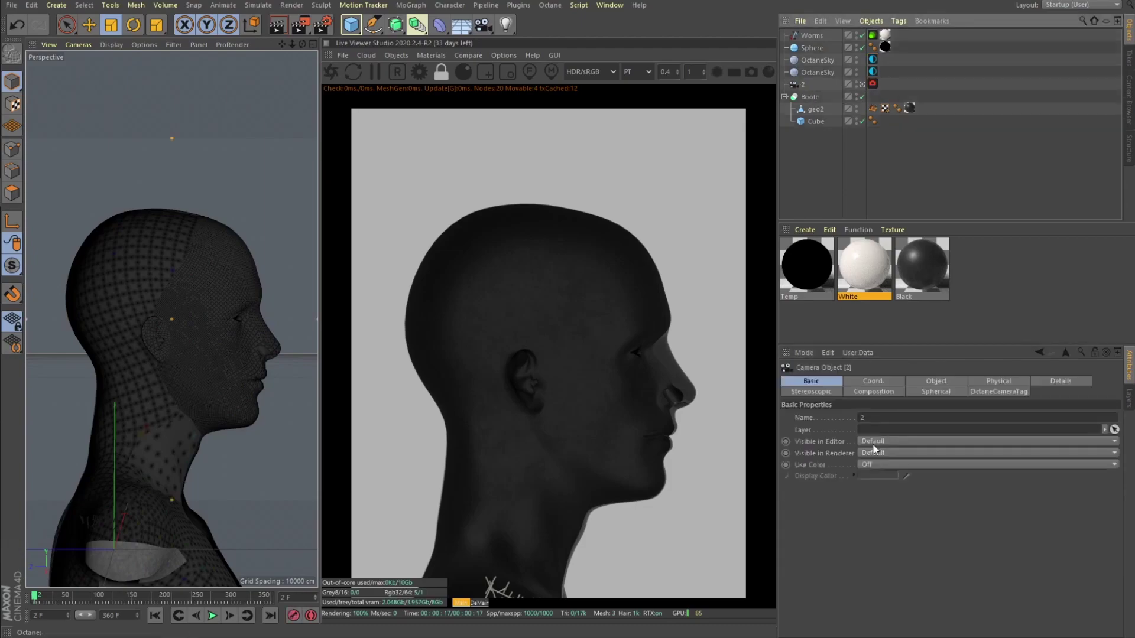
{"action": "left_click", "coordinate": [936, 381]}
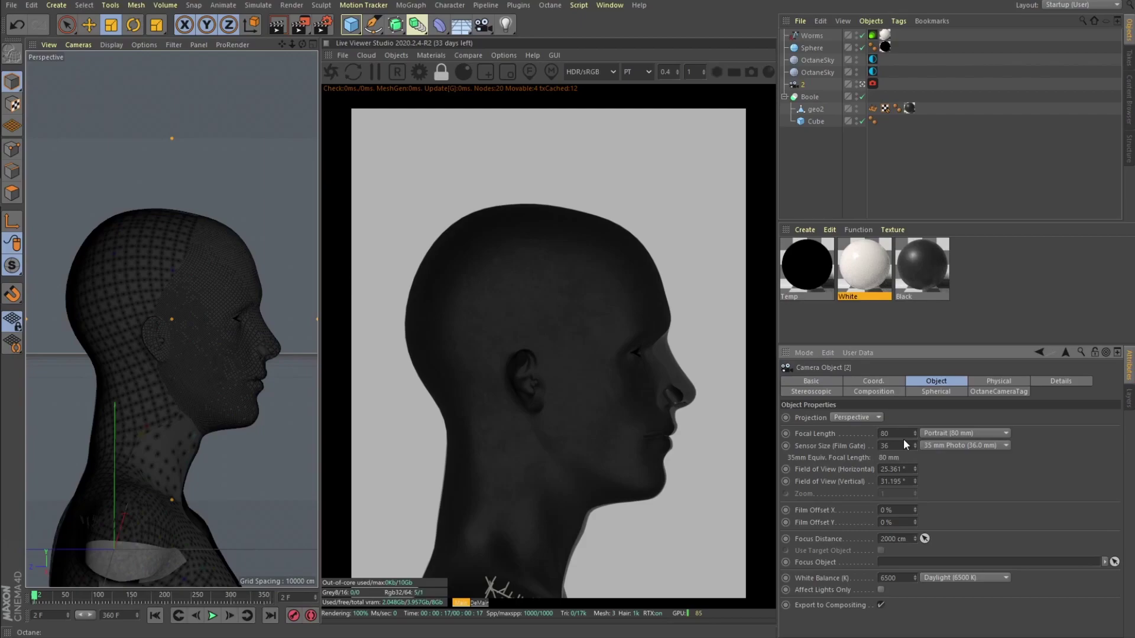
{"action": "left_click", "coordinate": [872, 84]}
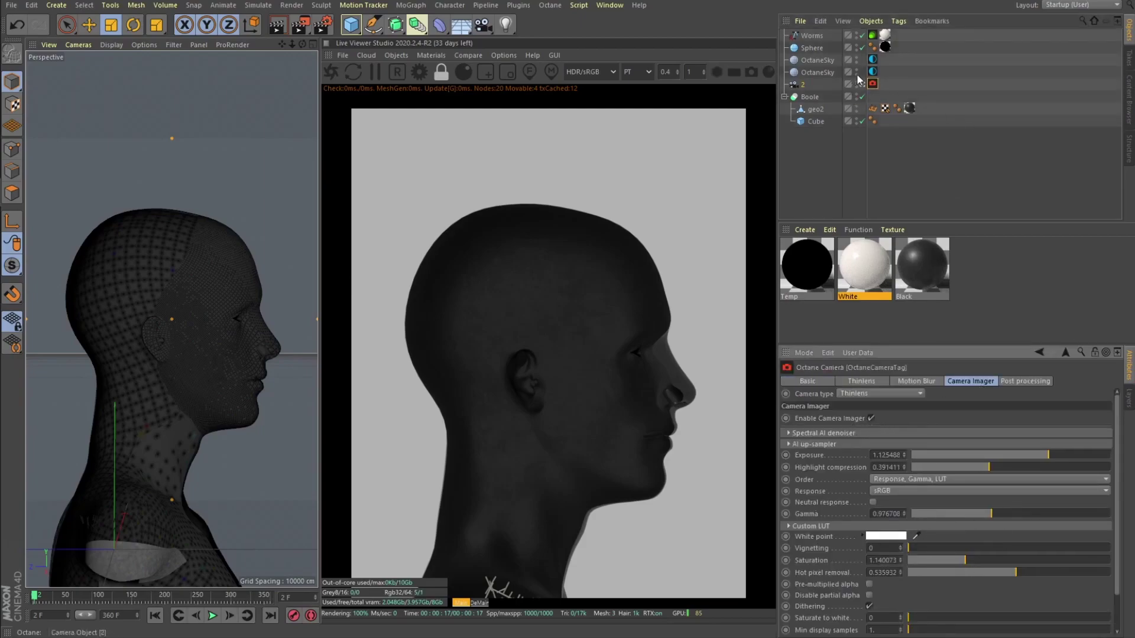
- Scrub the timeline from frame 2 to about frame 221 so the worm strands cover the head
{"action": "left_click_drag", "start_coordinate": [45, 598], "coordinate": [180, 601]}
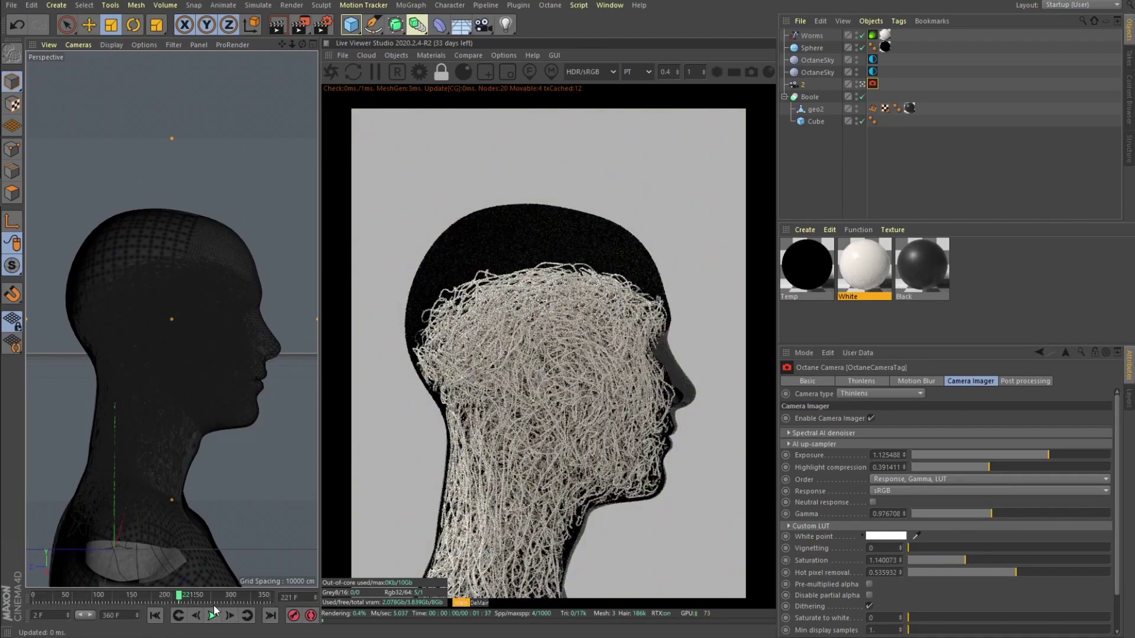